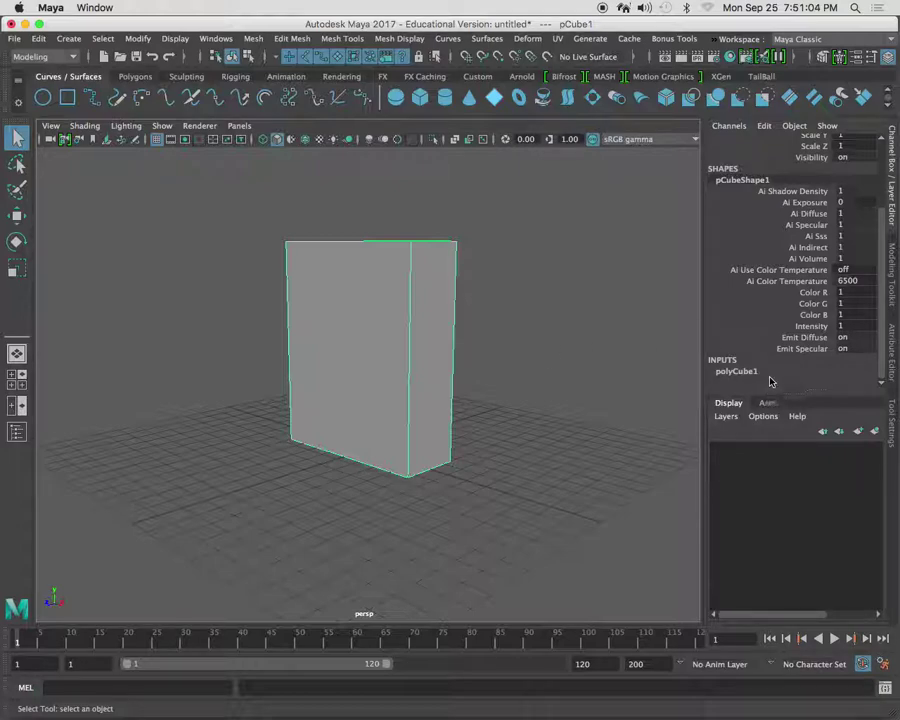
Examine the cube's width, height, depth and subdivisions in its polyCube1 inputs and in the Polygon Cube Options, plus its transform values.
click(737, 375)
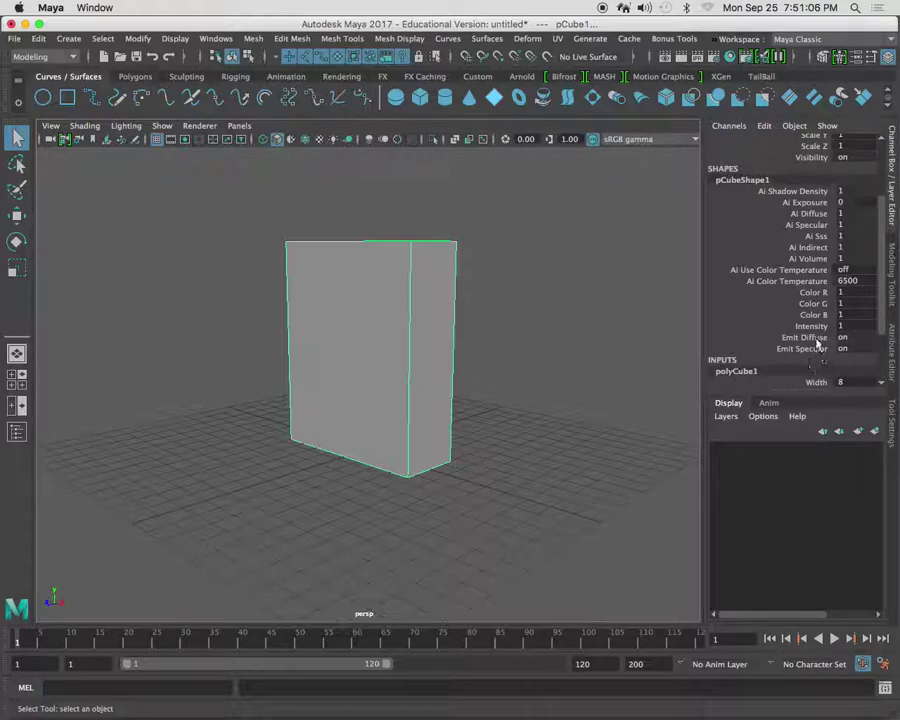
scroll(815, 347, down, 2)
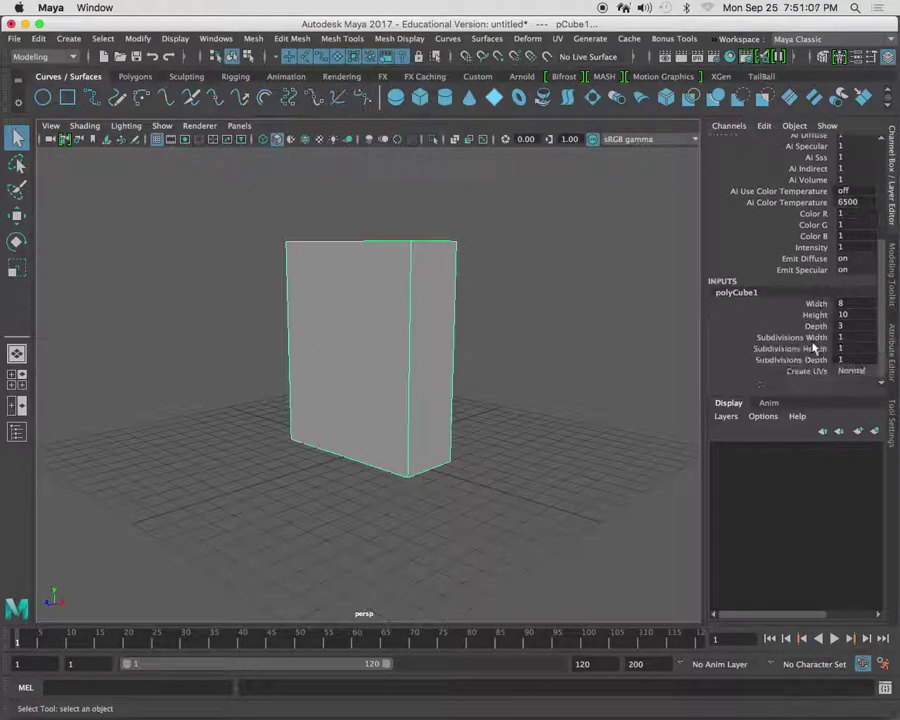
click(68, 39)
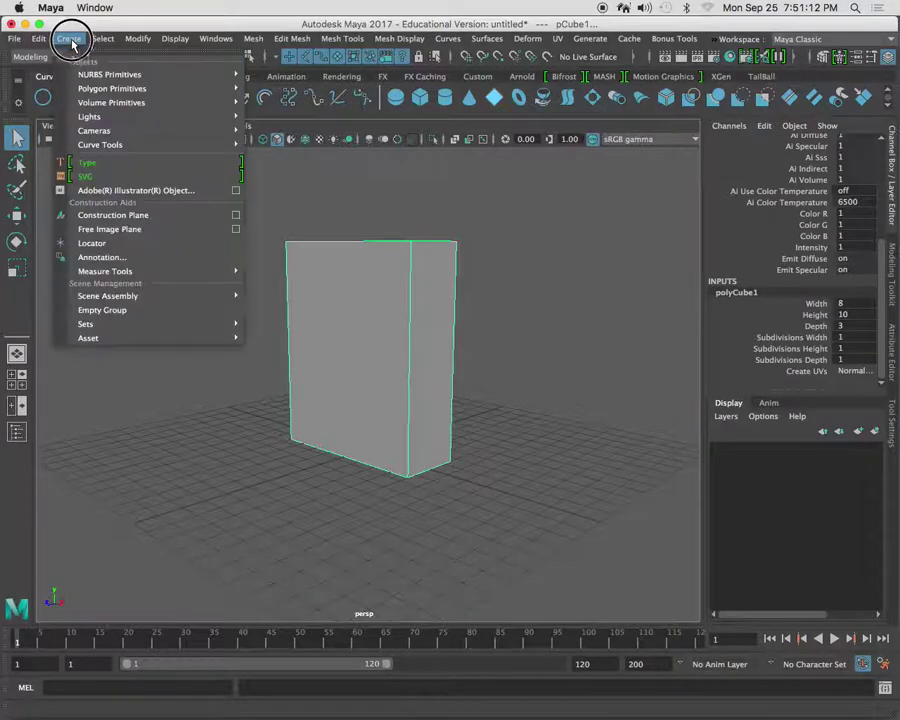
mouse_move(110, 92)
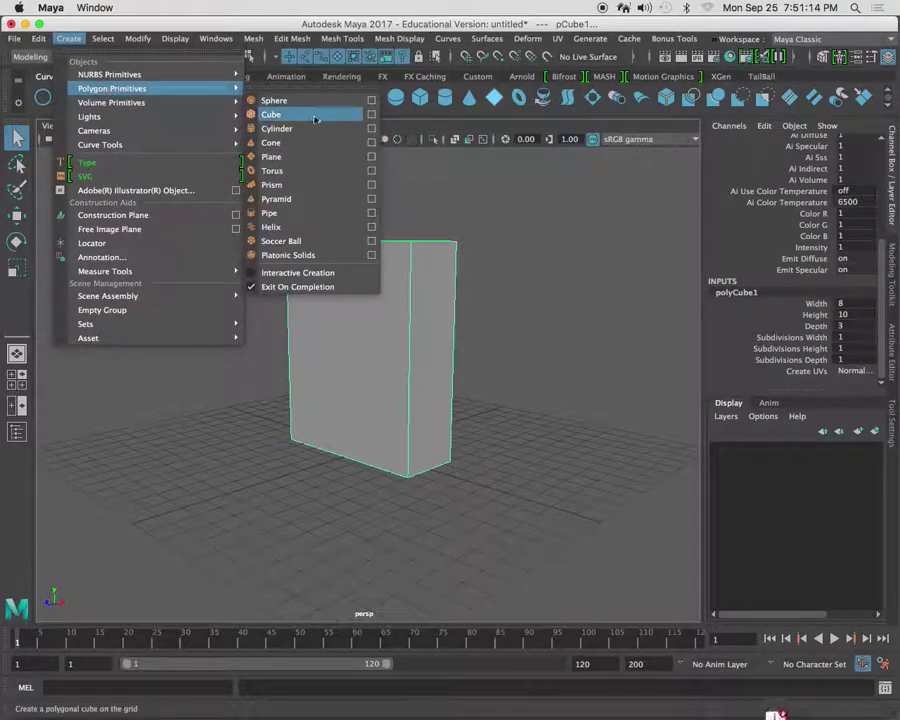
click(371, 116)
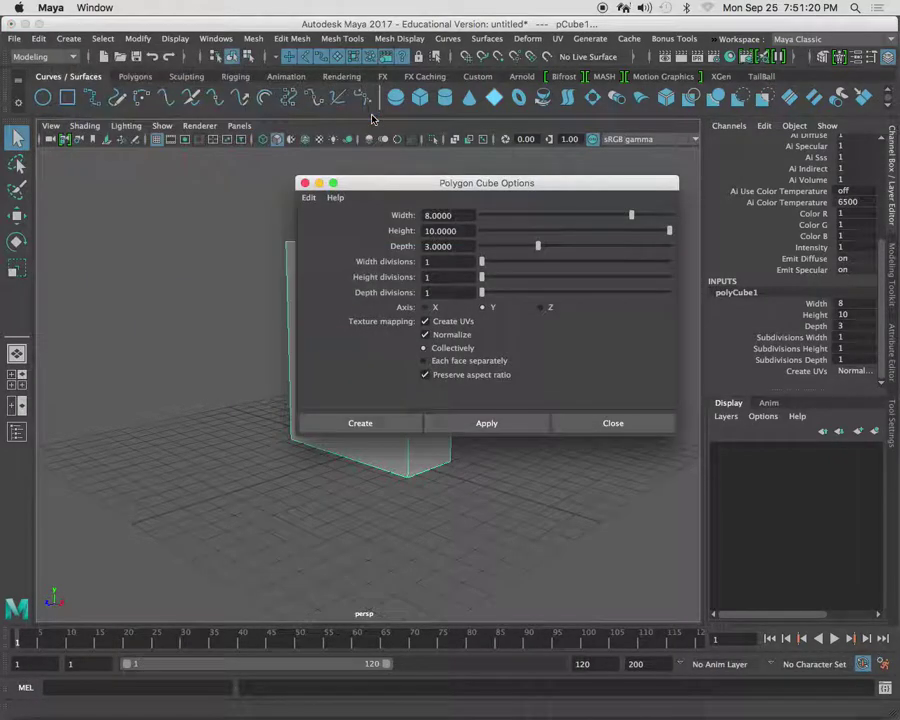
drag(471, 188, 477, 151)
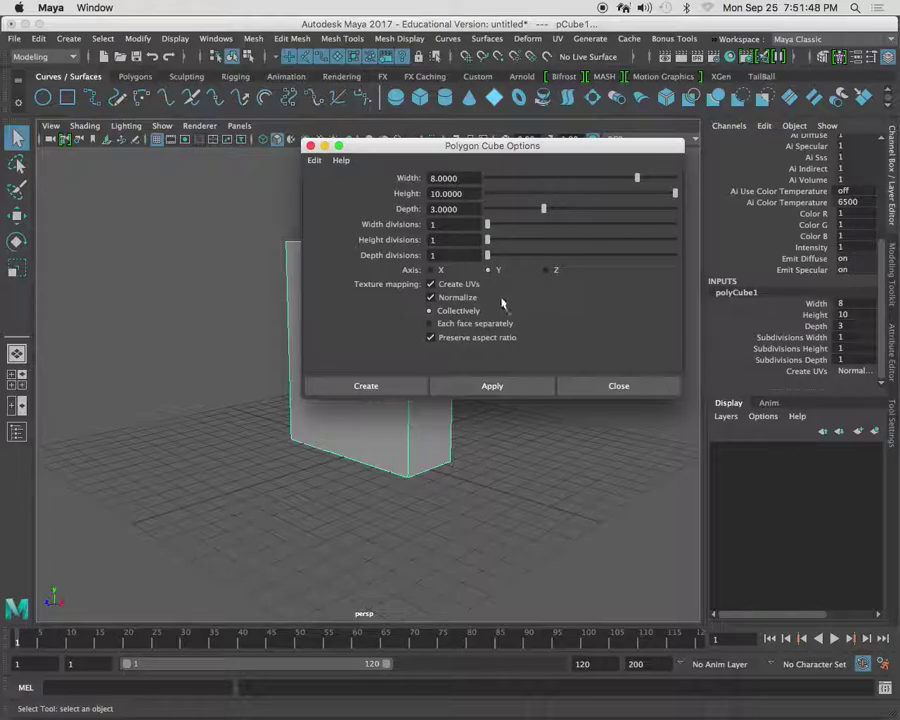
click(620, 387)
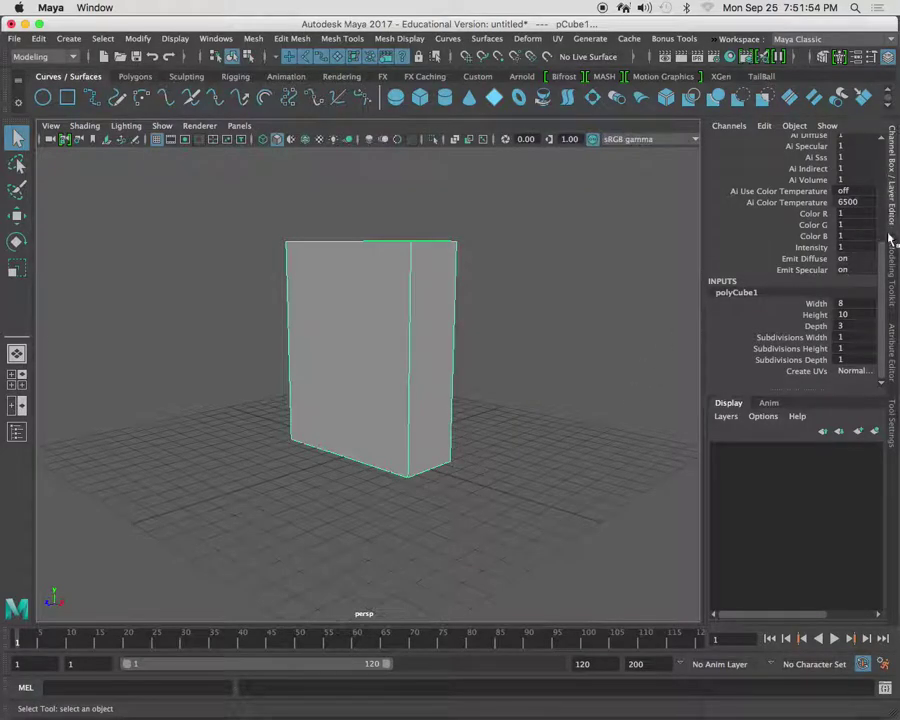
drag(882, 254, 882, 127)
click(487, 300)
click(424, 315)
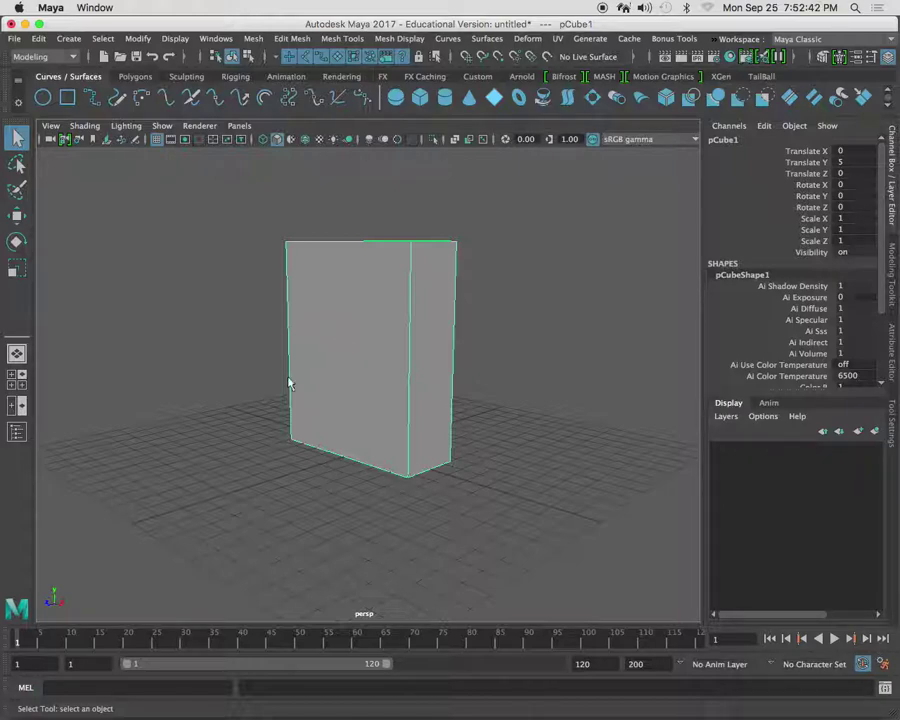
Assign a new Lambert material to the cube.
right_click(361, 353)
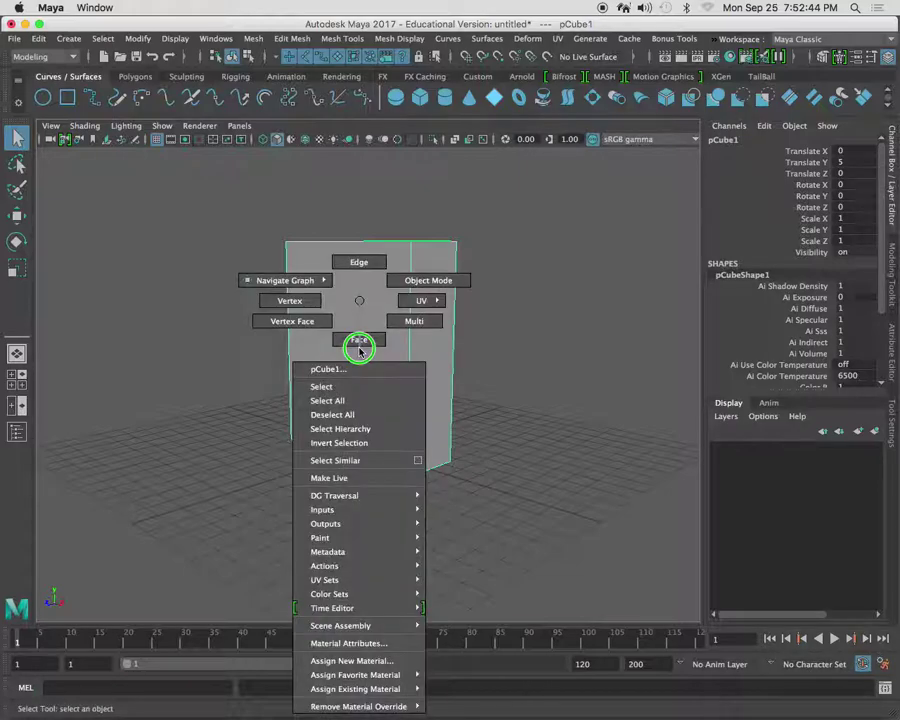
right_drag(360, 350, 376, 661)
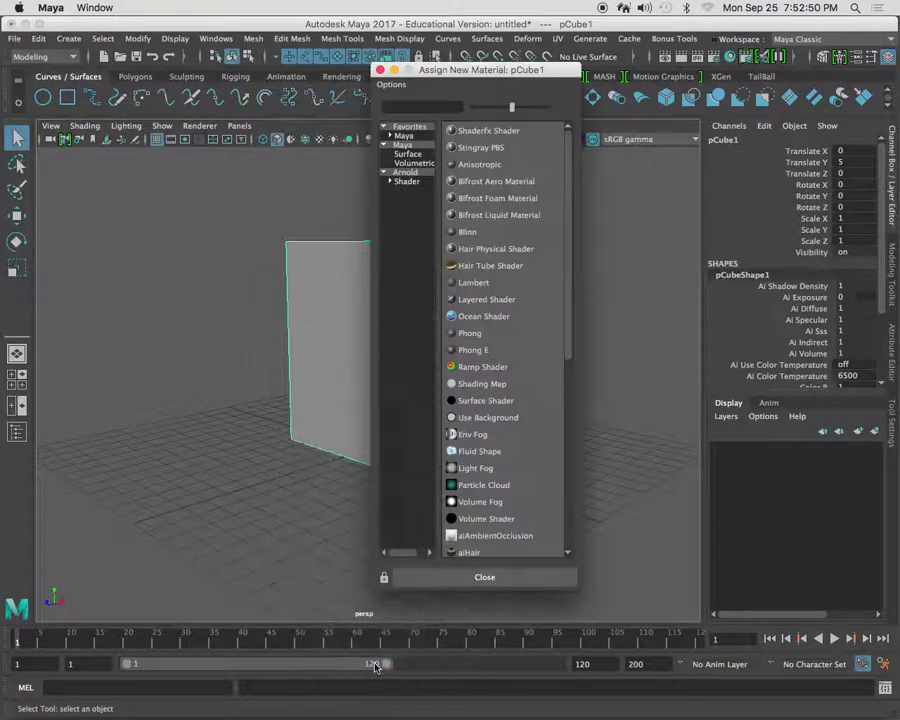
drag(495, 78, 497, 37)
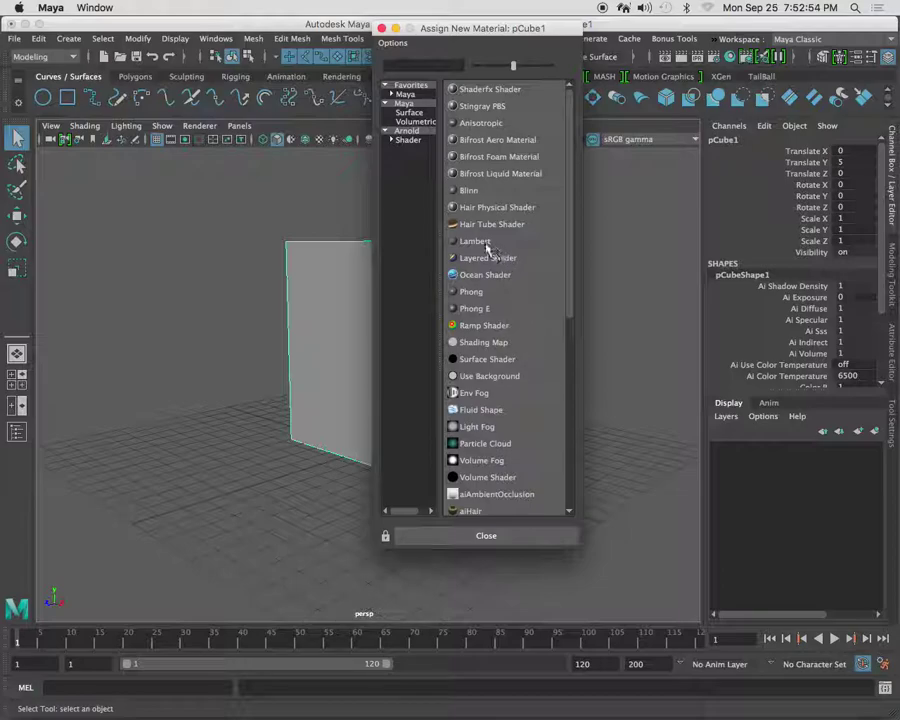
click(475, 242)
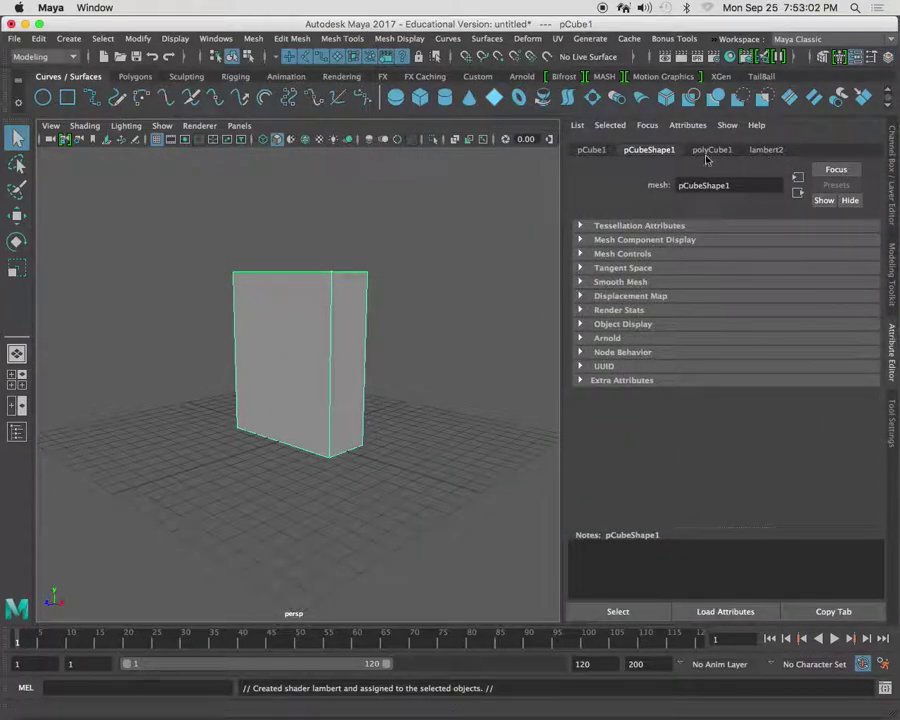
Rename the cube's new Lambert material as box.
click(768, 150)
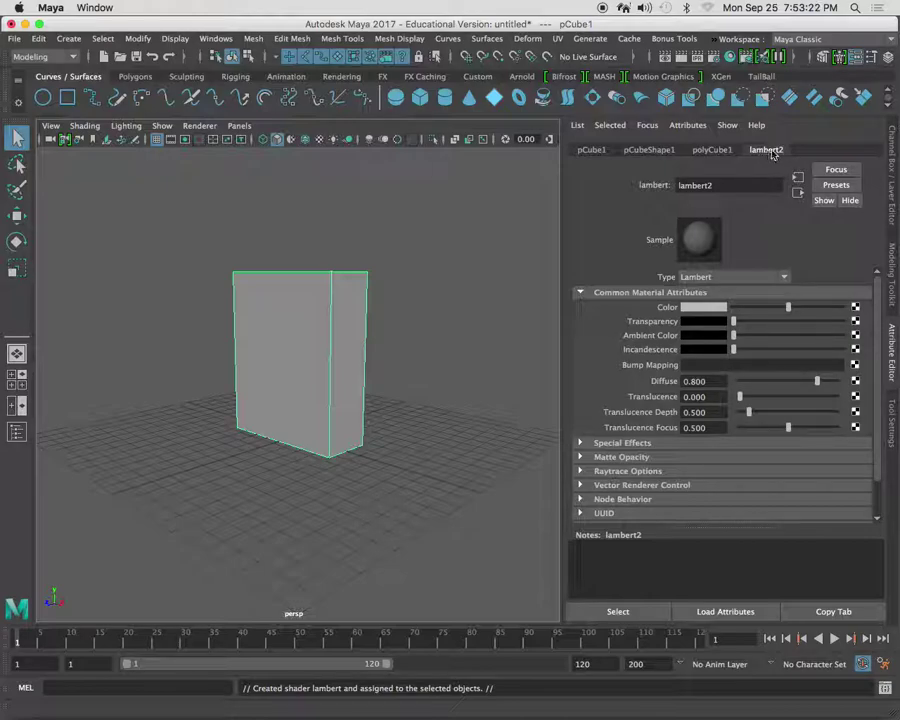
double_click(725, 185)
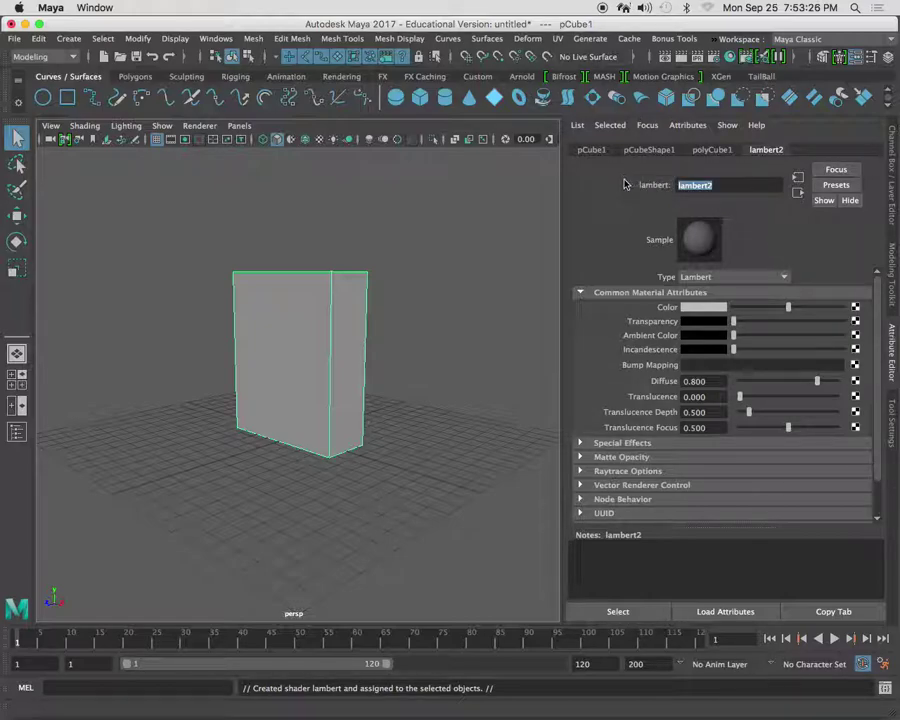
text(box)
key(Return)
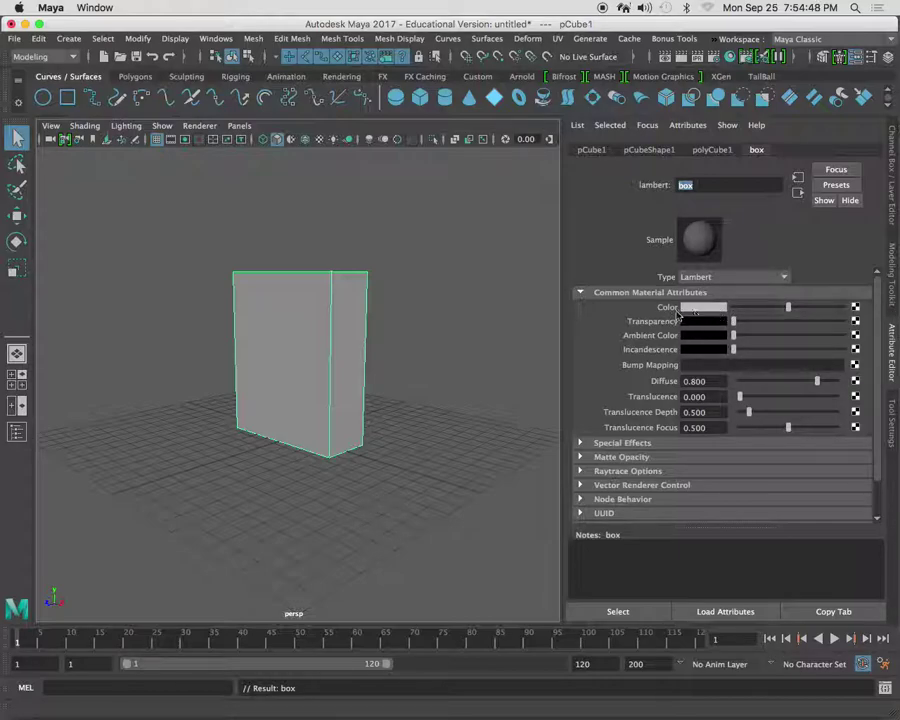
Connect a PSD File texture to the Color attribute of the box material.
click(856, 310)
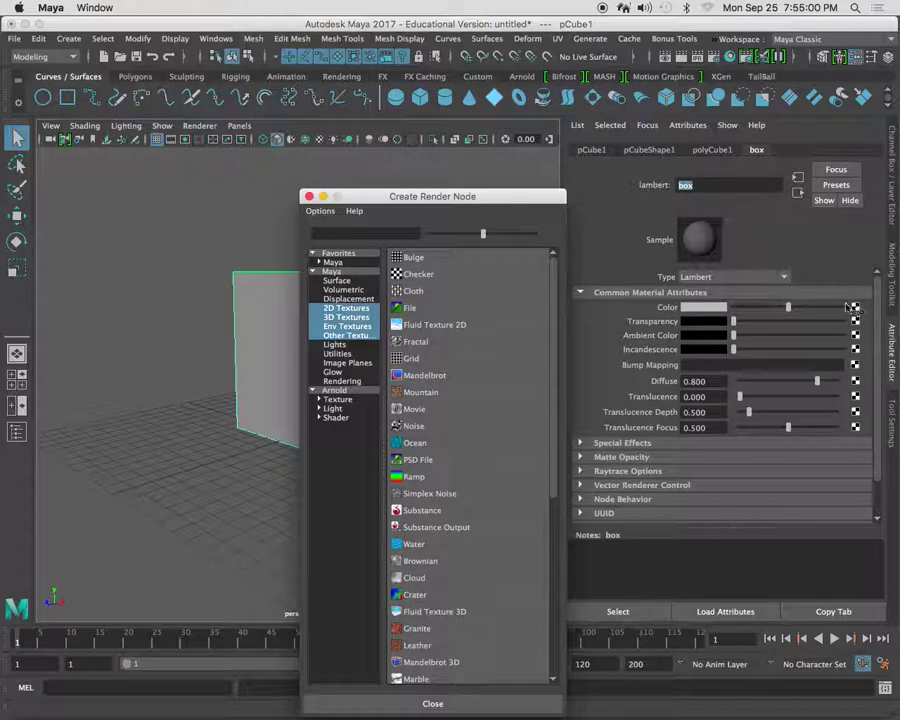
drag(465, 201, 543, 84)
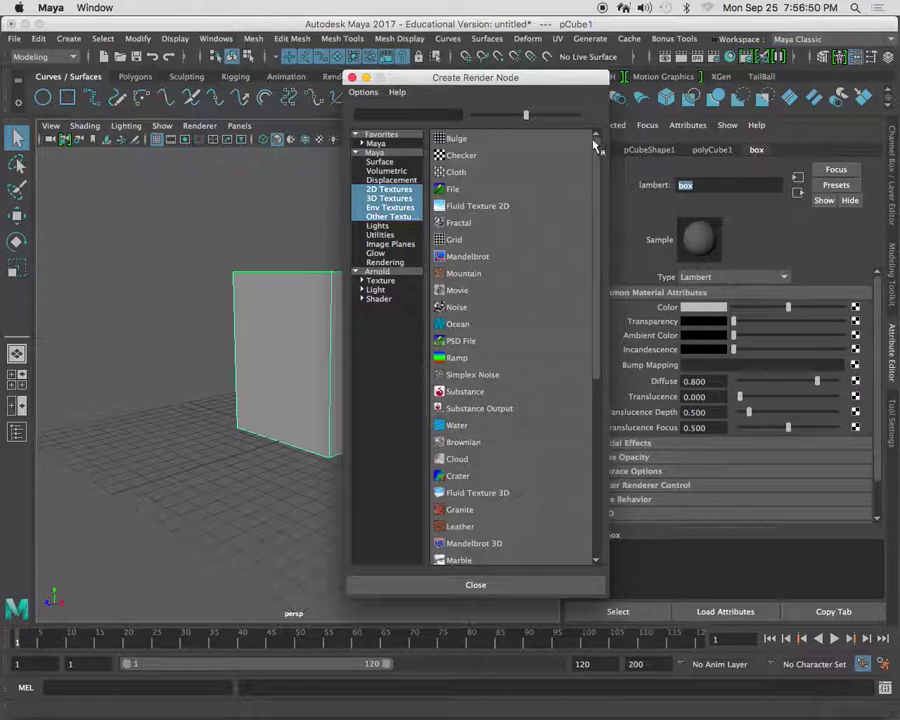
click(455, 343)
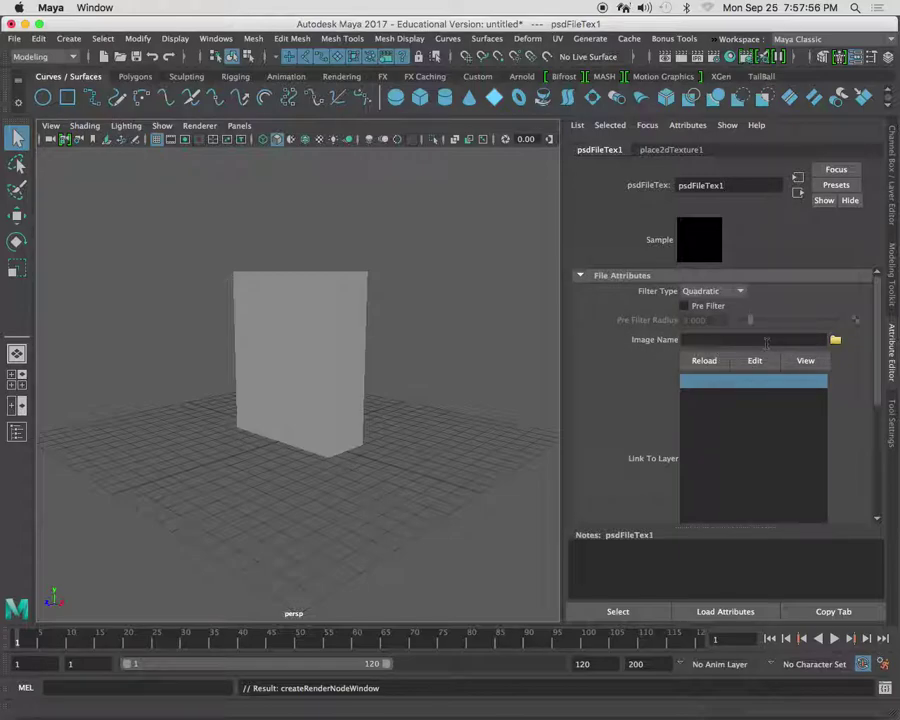
Load UVLesson.psd from the wk6_UVmaps folder on the Desktop as the PSD texture's image.
click(835, 341)
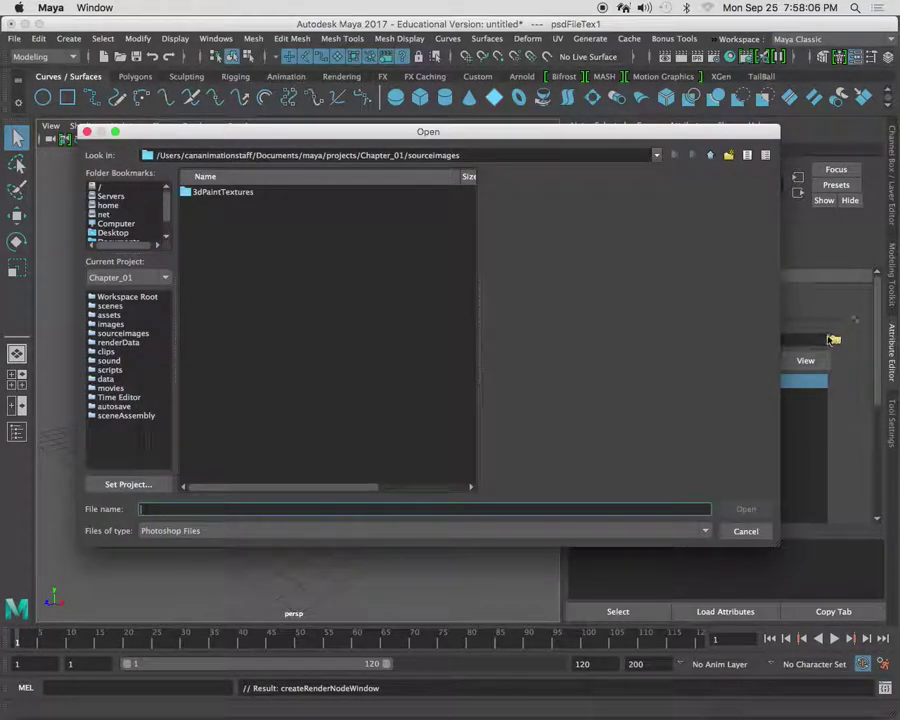
drag(447, 136, 492, 82)
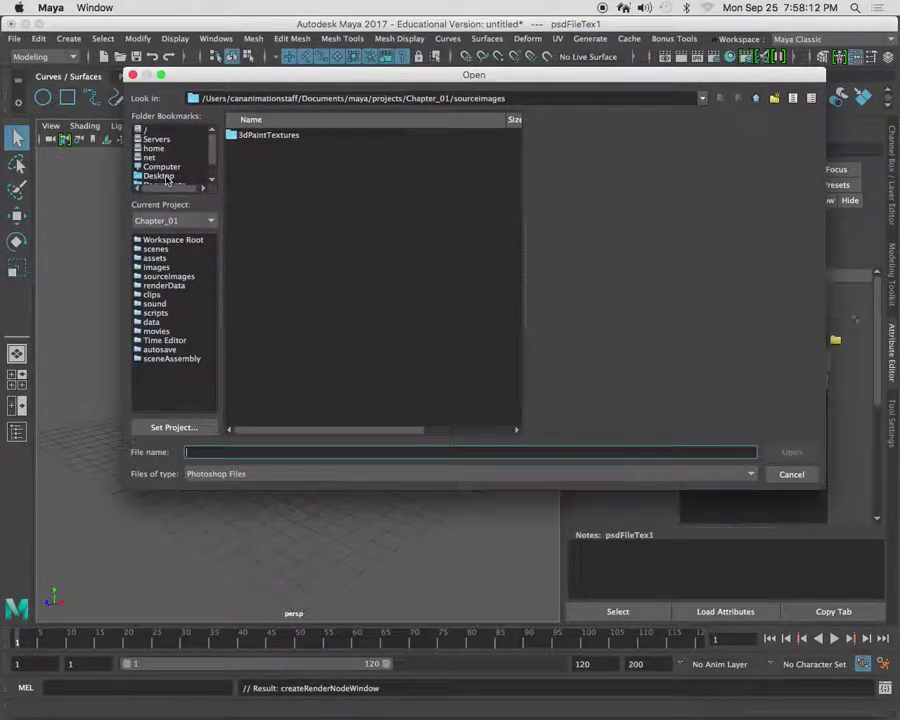
click(167, 178)
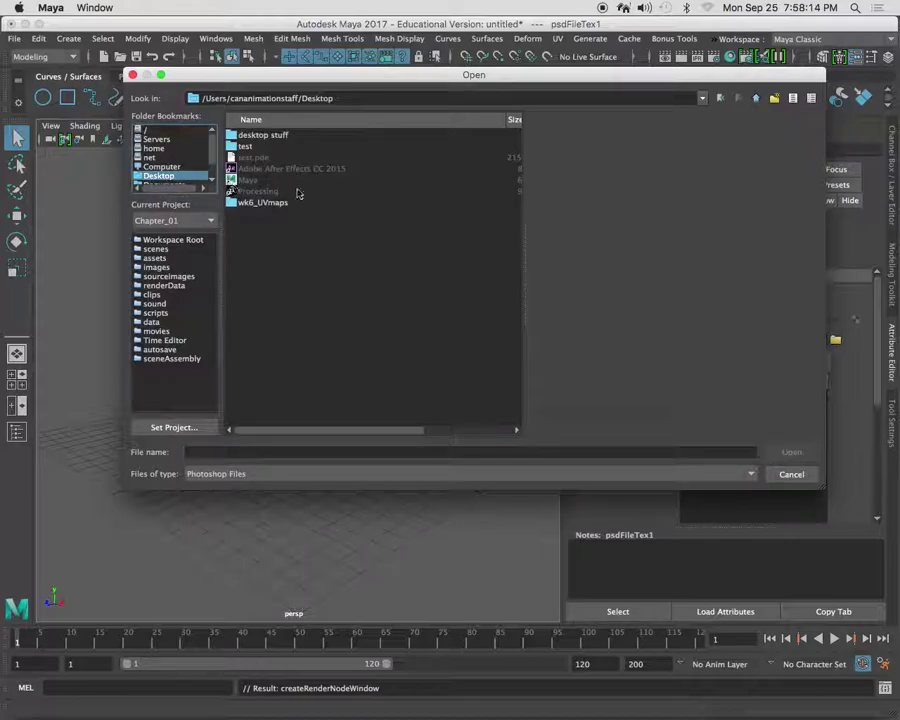
double_click(231, 204)
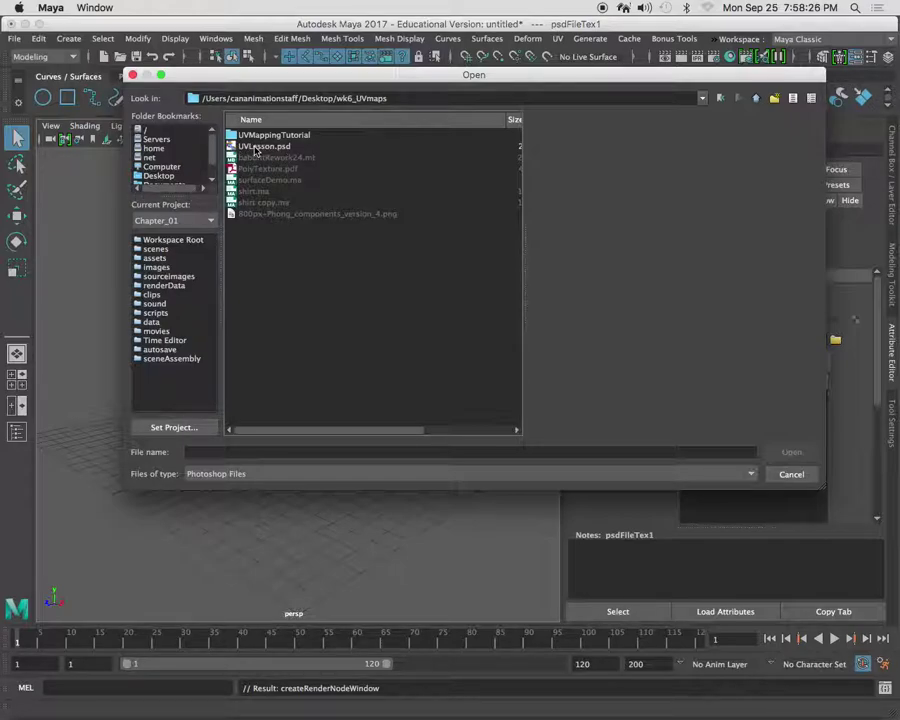
click(270, 148)
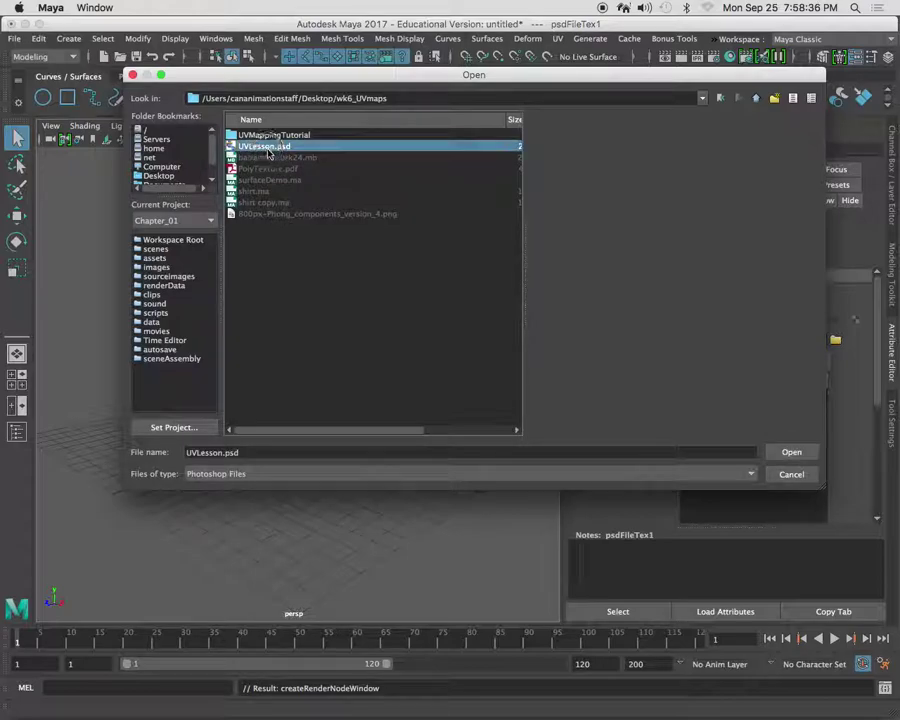
click(791, 453)
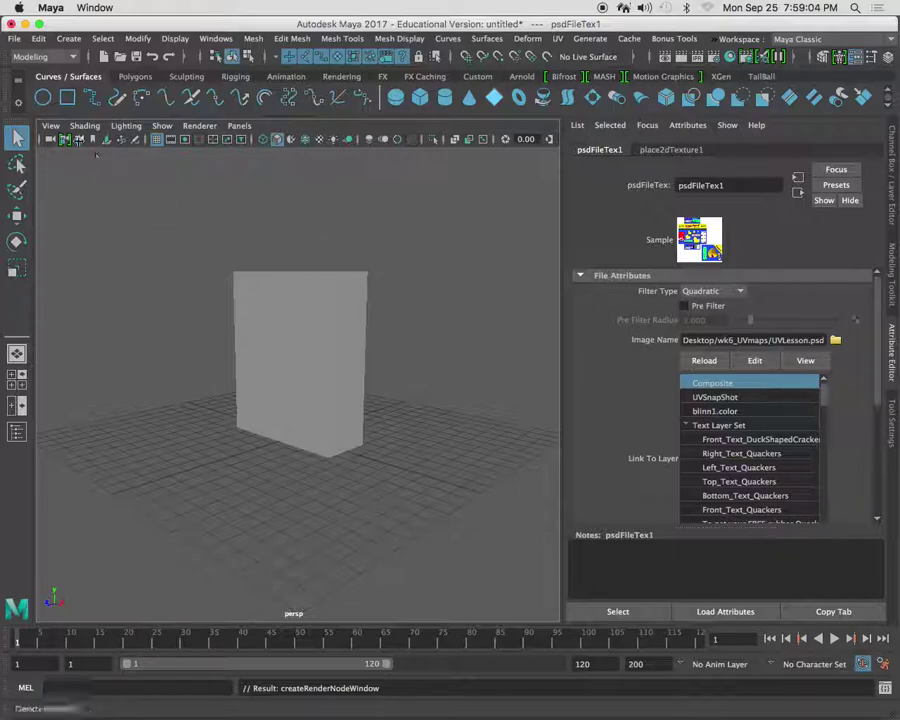
Turn on Hardware Texturing in the perspective view to display the texture on the cube.
click(53, 125)
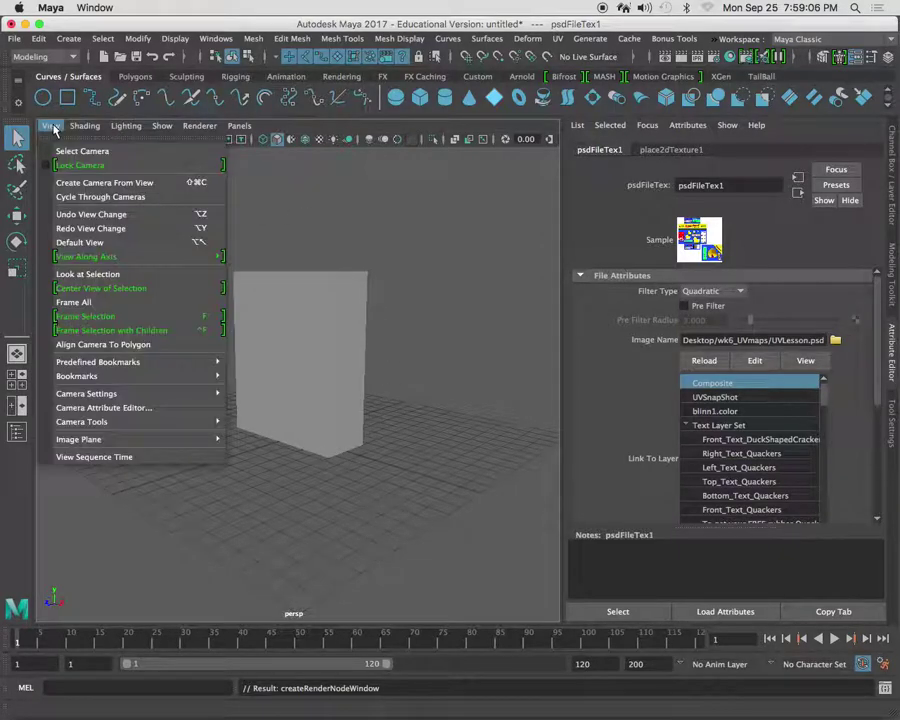
click(86, 127)
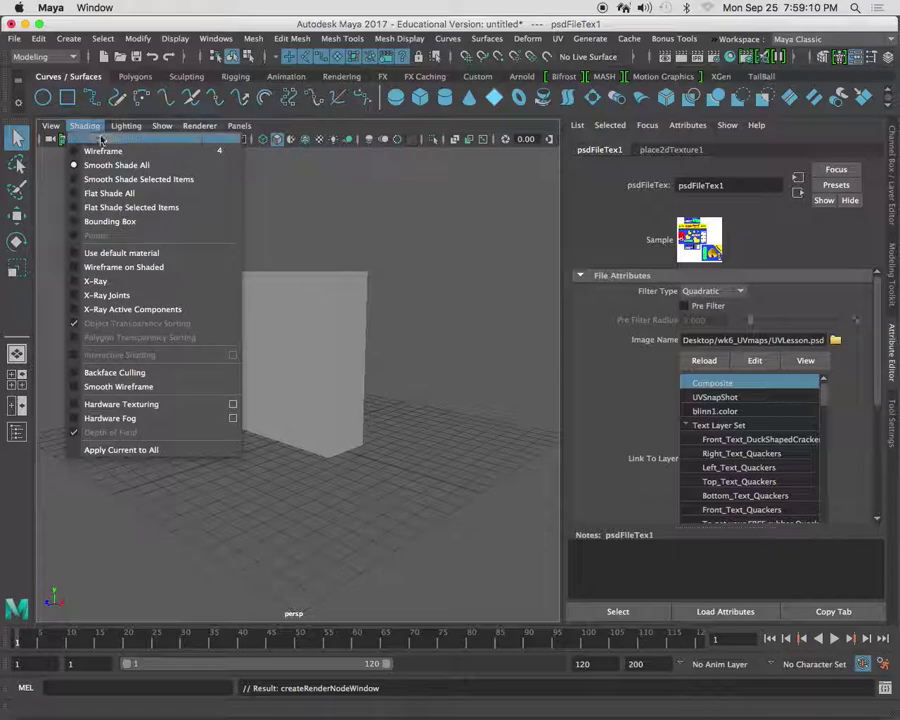
click(138, 405)
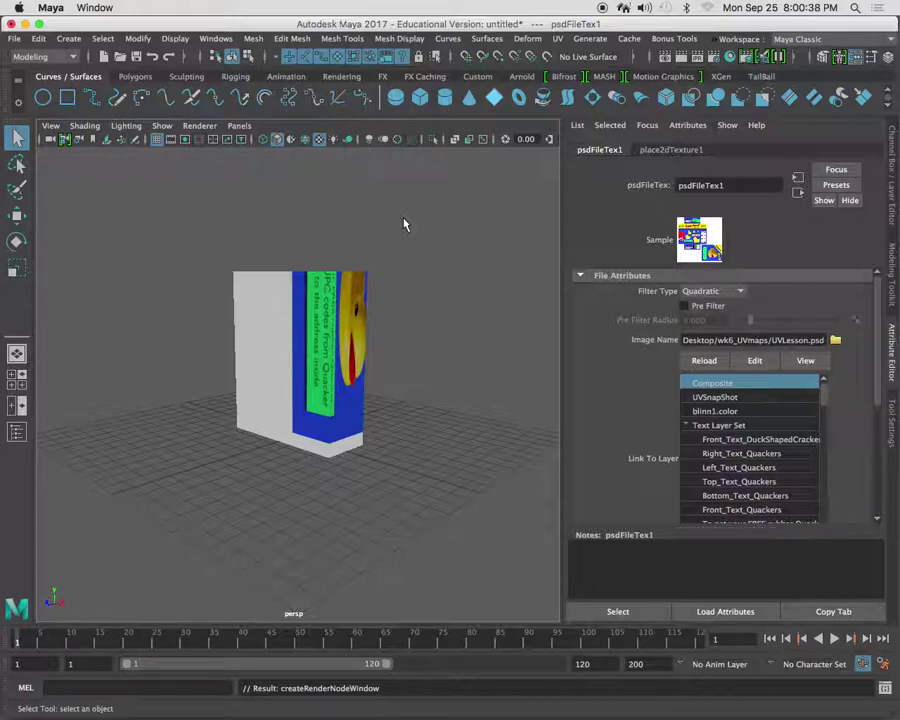
Switch the workspace to two panes side by side and show the UV Editor in place of the front view.
right_click(17, 354)
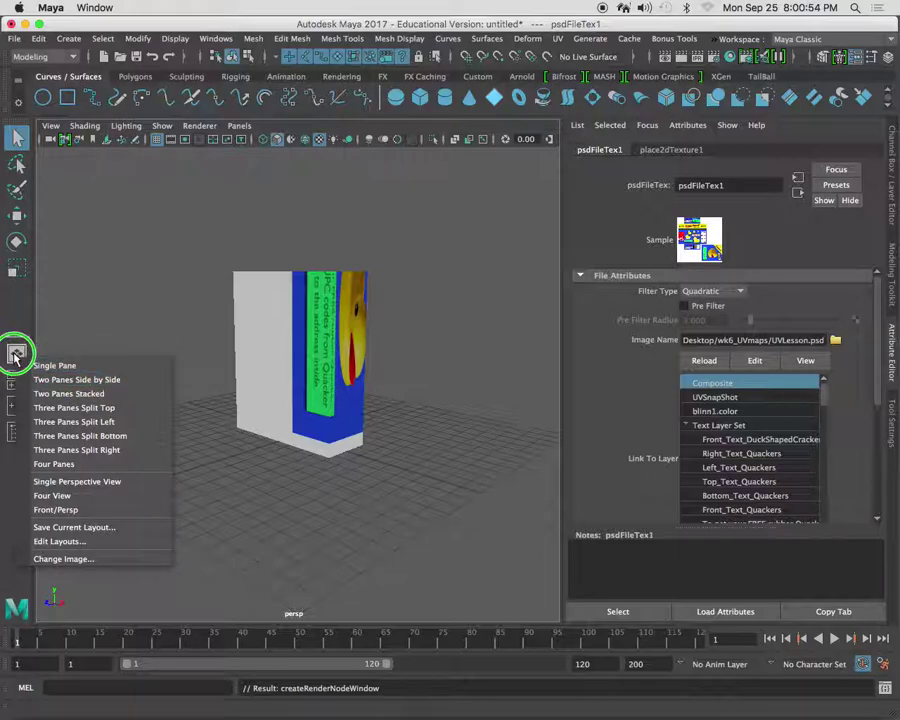
right_drag(15, 357, 14, 458)
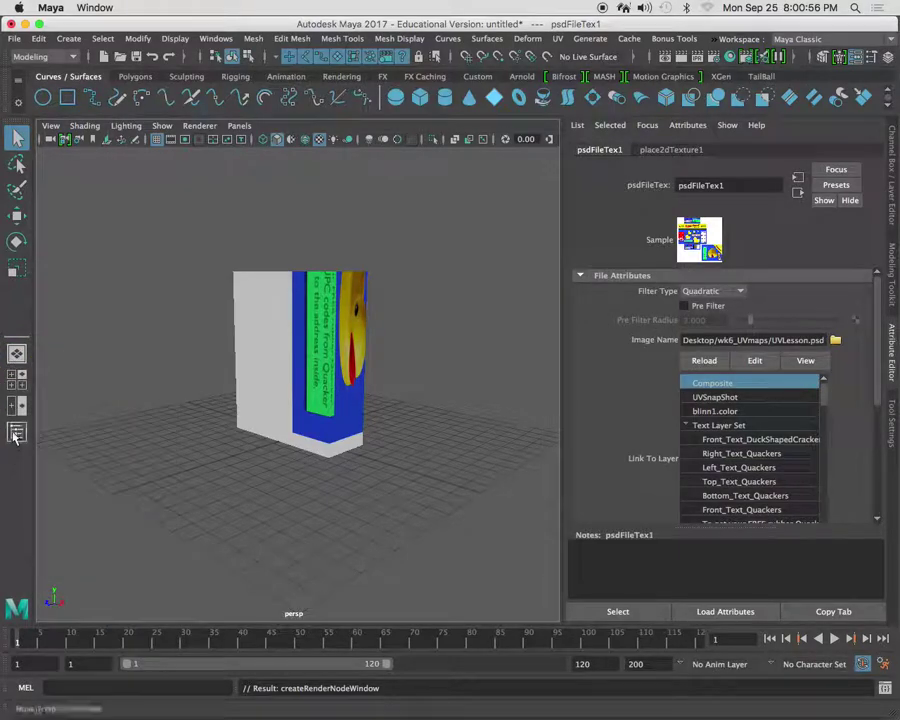
right_drag(28, 357, 112, 375)
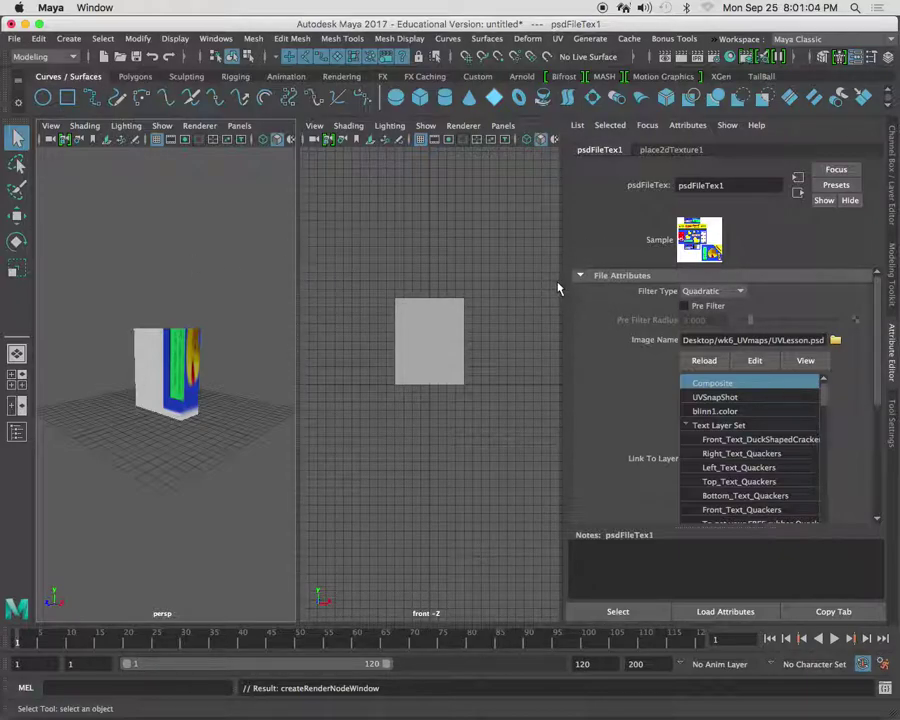
click(503, 127)
mouse_move(530, 200)
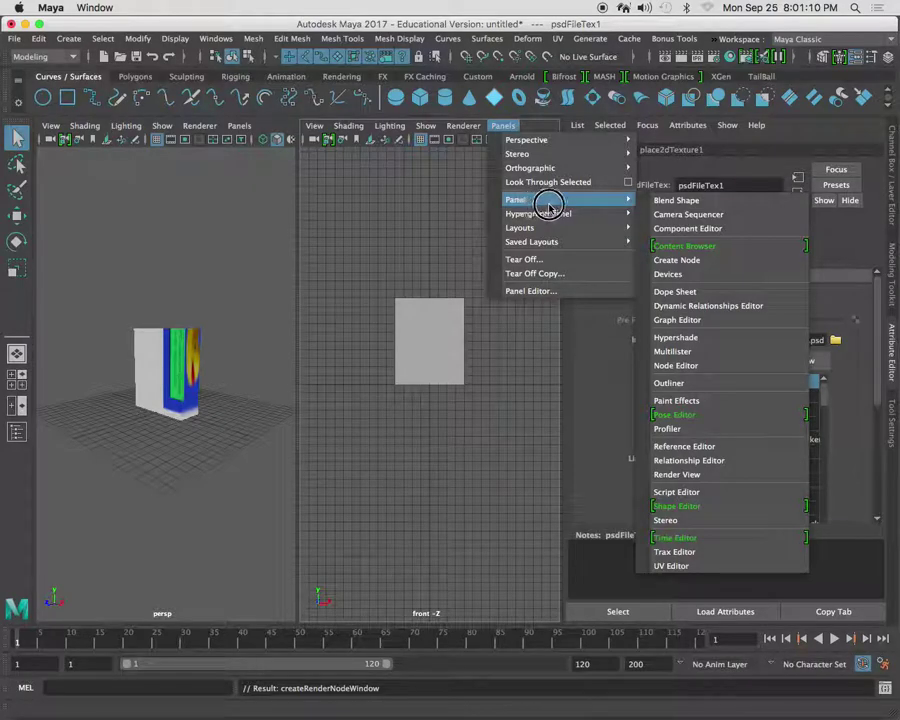
click(717, 567)
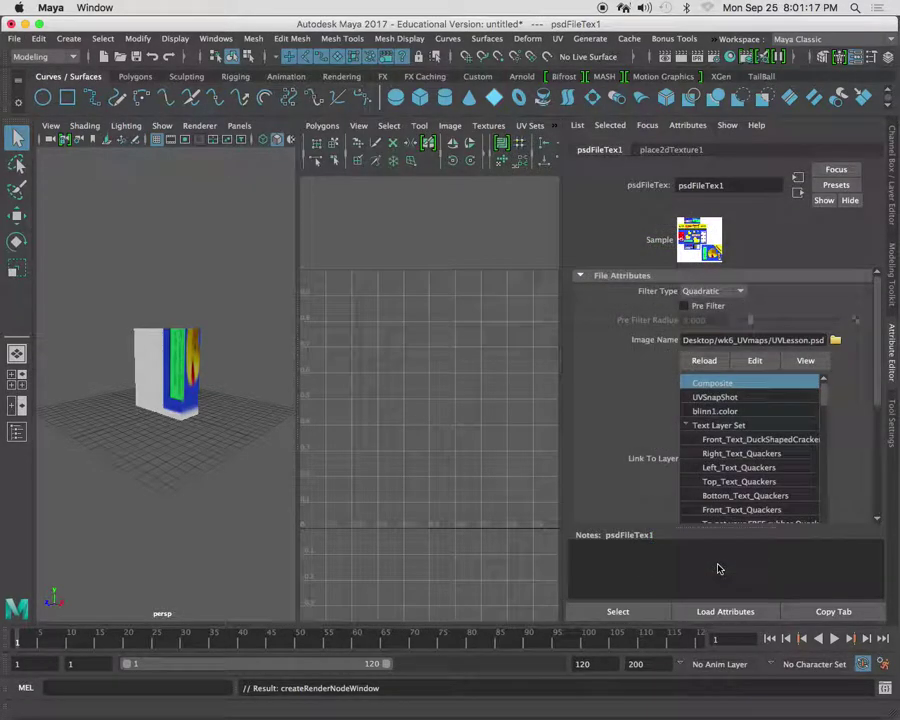
Select the textured cube in the perspective view to load its UVs in the UV Editor, and show its Channel Box.
click(162, 362)
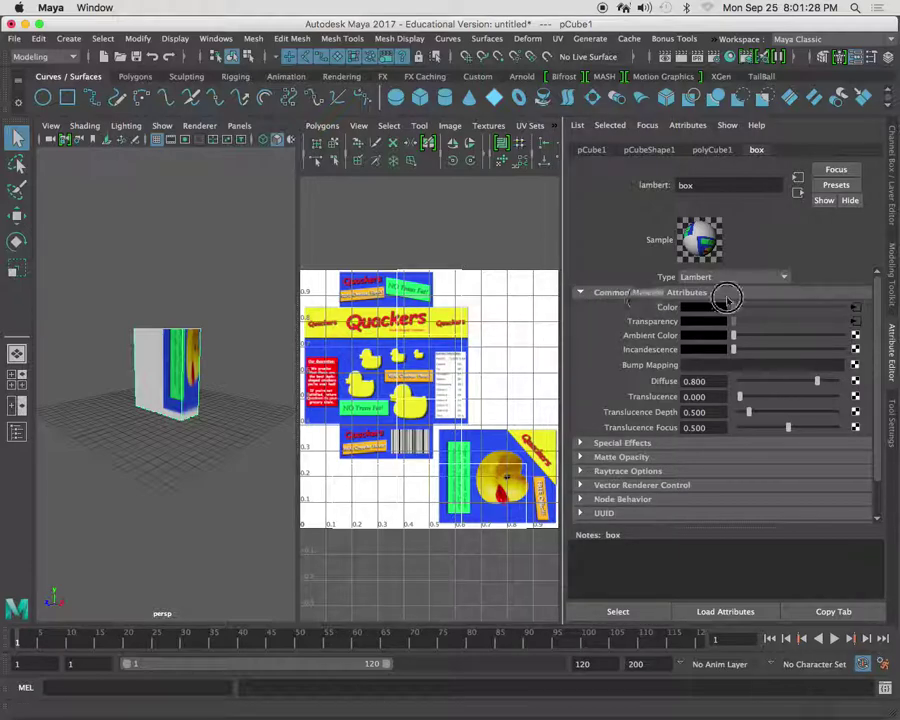
click(892, 212)
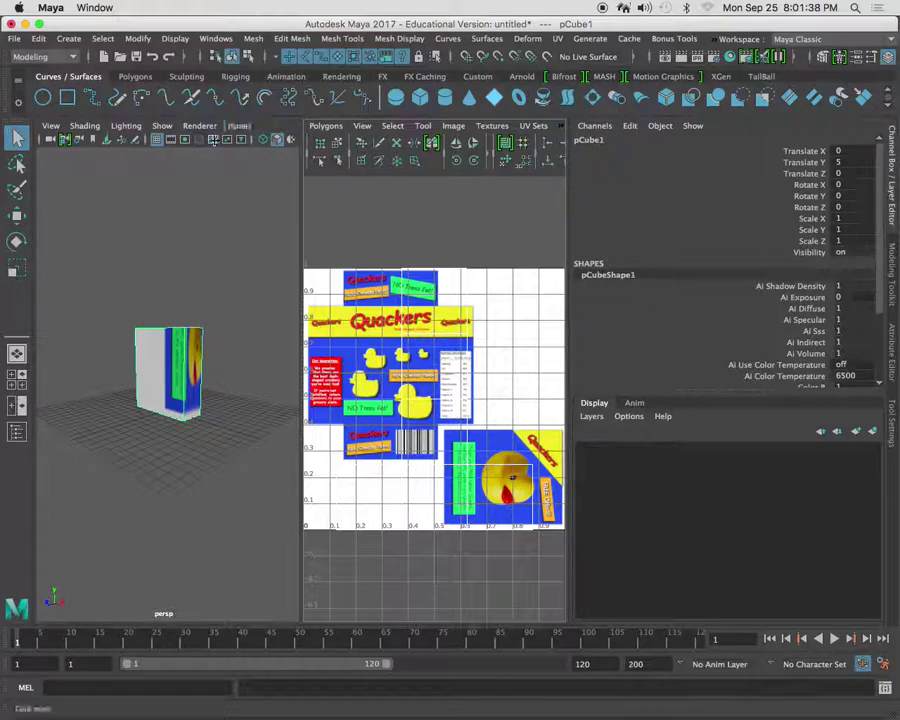
click(240, 125)
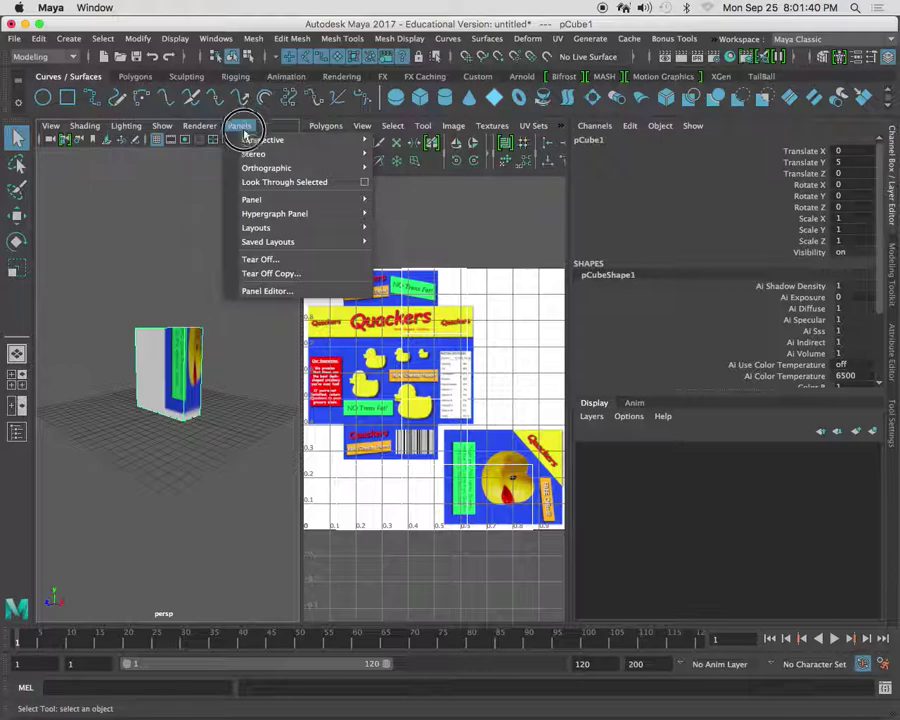
click(260, 185)
mouse_move(261, 200)
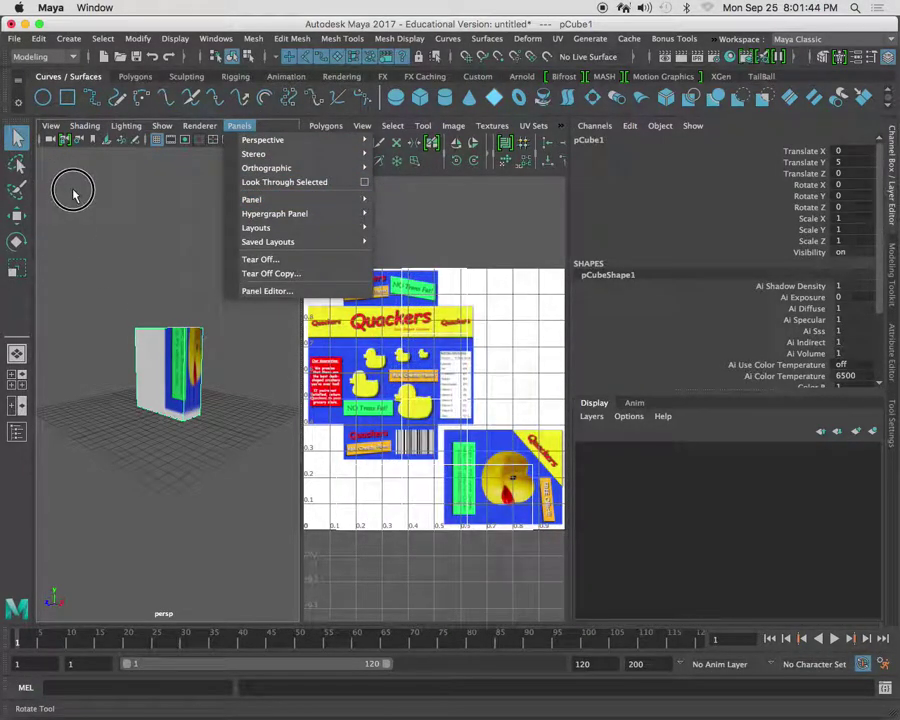
click(476, 184)
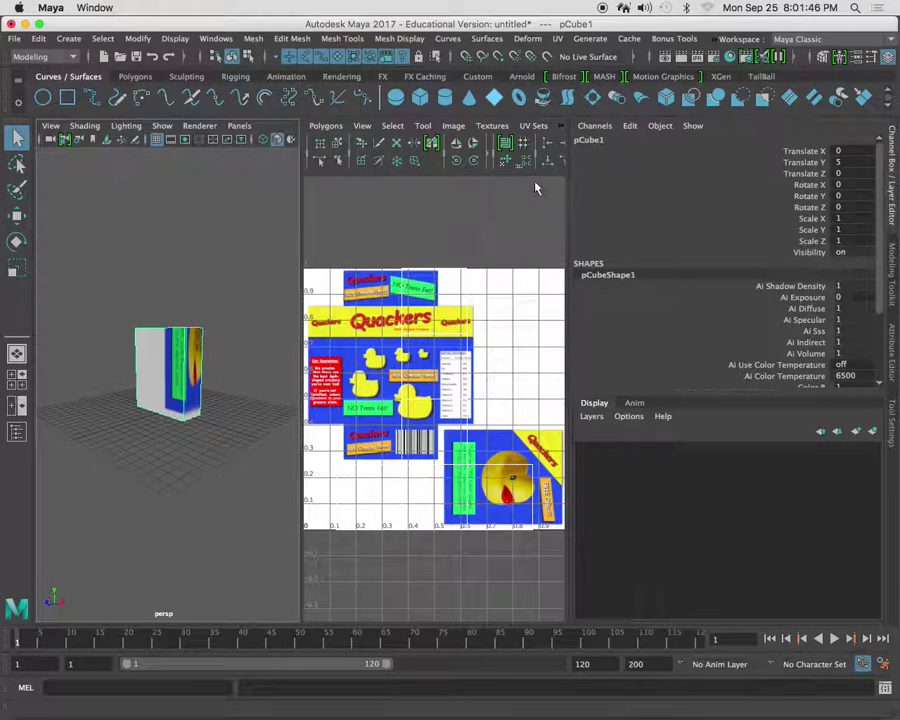
Narrow the Channel Box area to give the perspective view and UV Editor panes more width.
drag(569, 195, 798, 201)
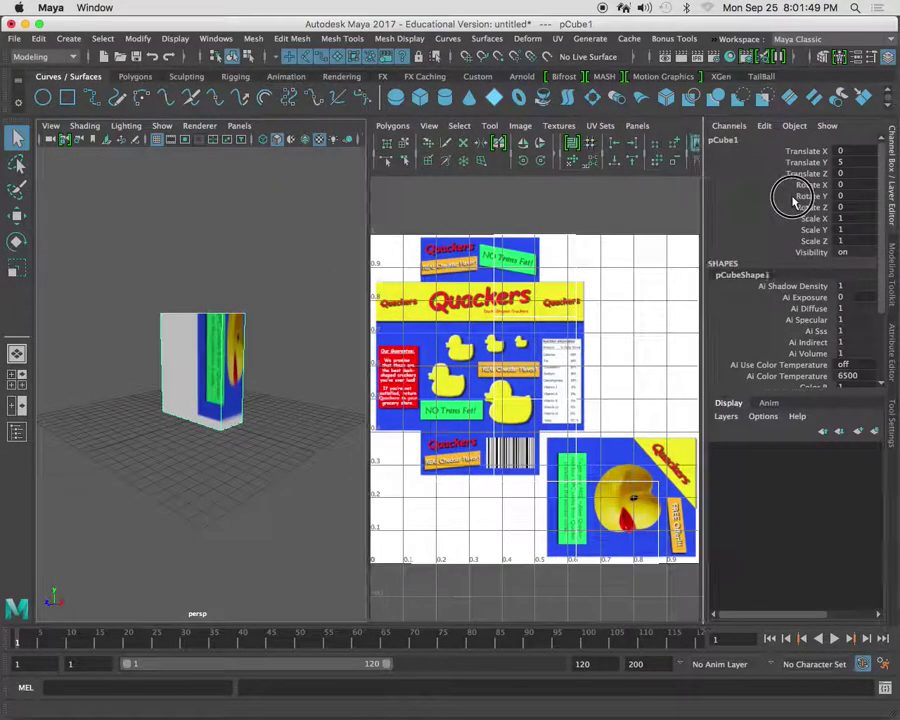
click(638, 127)
mouse_move(655, 198)
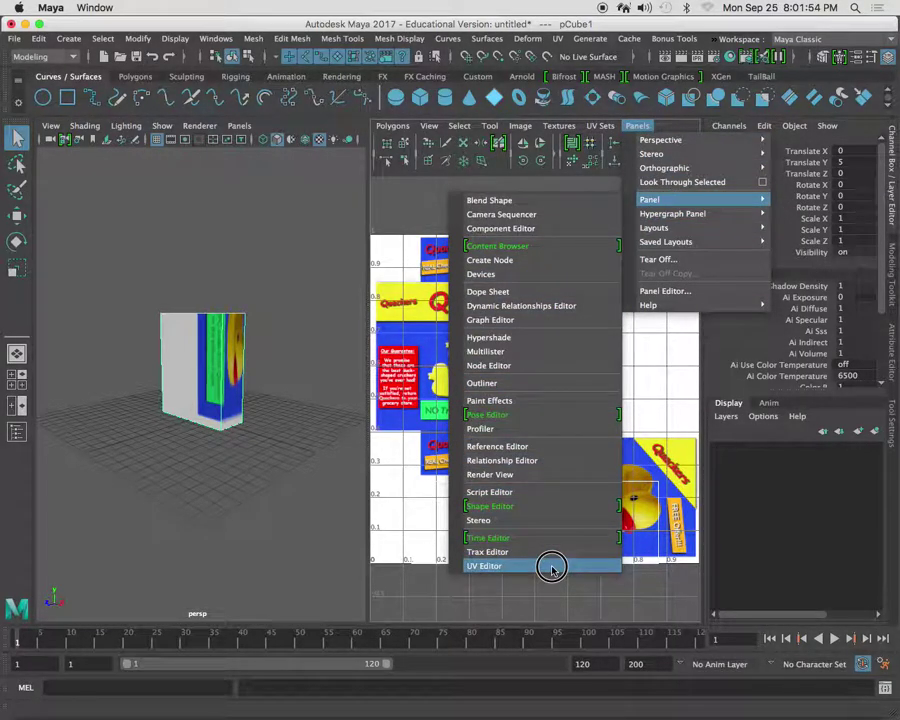
drag(551, 569, 423, 197)
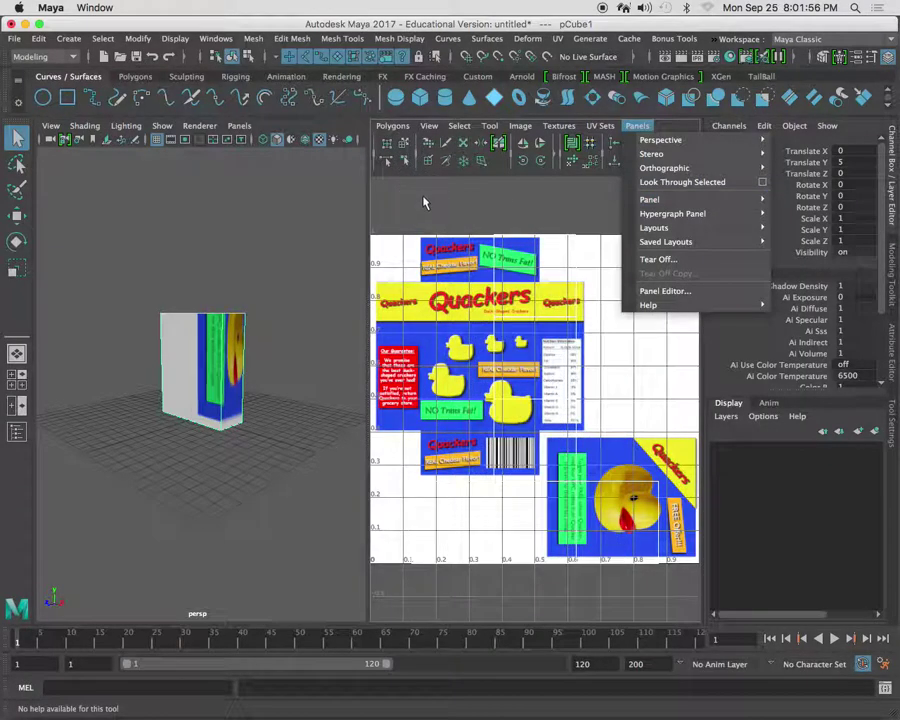
click(425, 196)
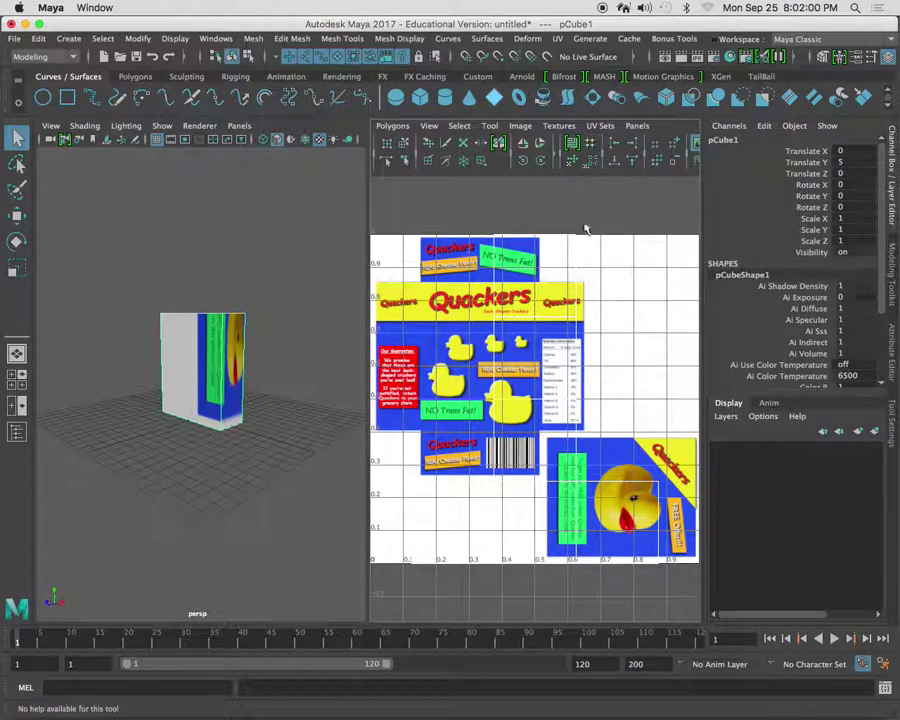
Maximize the UV Editor pane and dim the texture image so the UV outlines stand out.
key(space)
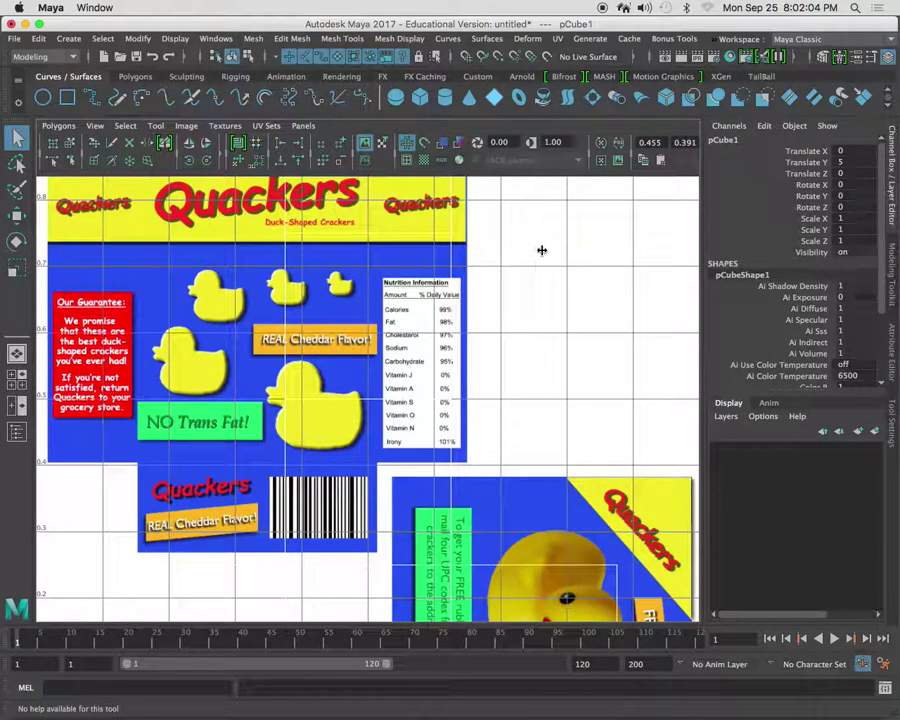
scroll(540, 258, down, 3)
scroll(540, 258, down, 2)
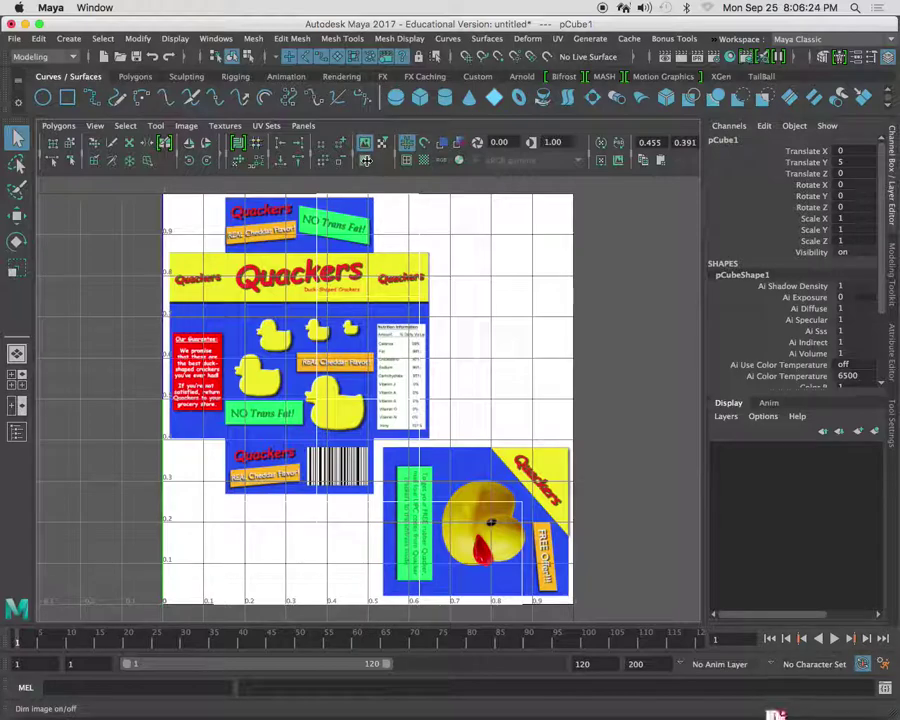
click(365, 160)
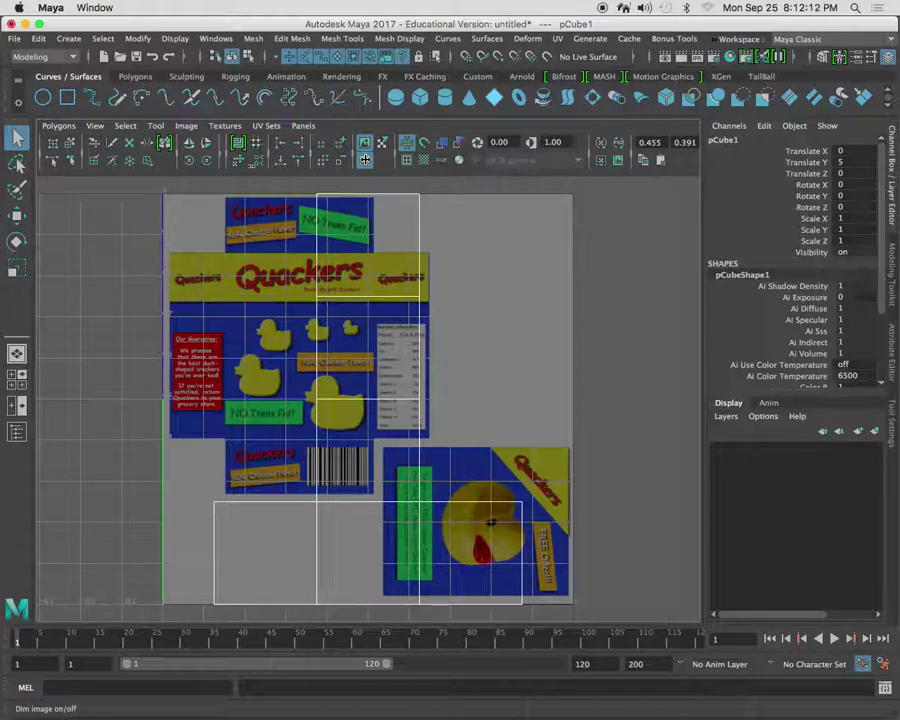
click(72, 57)
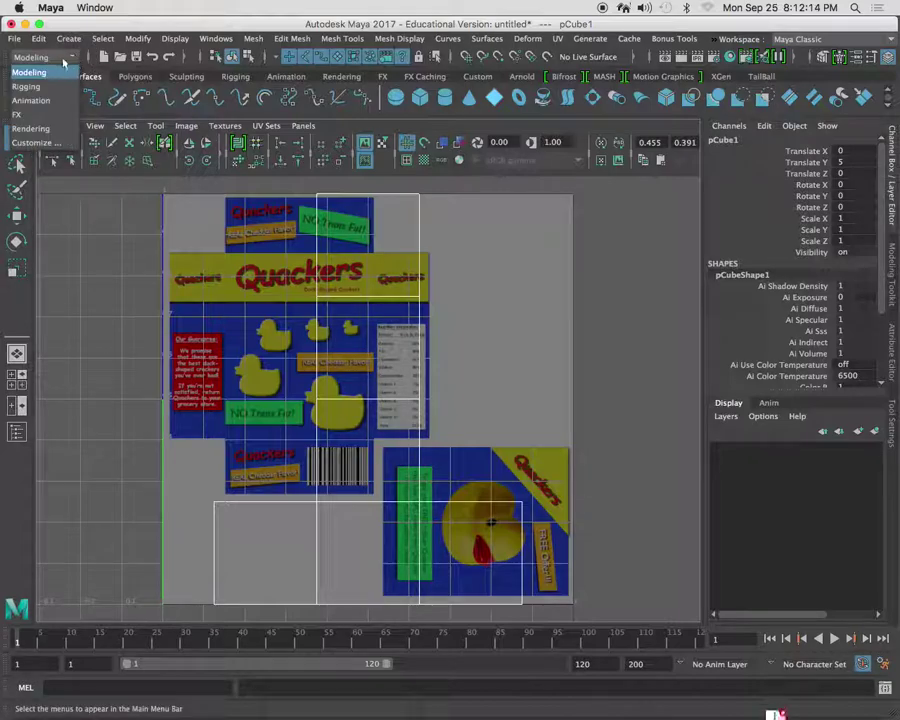
click(76, 70)
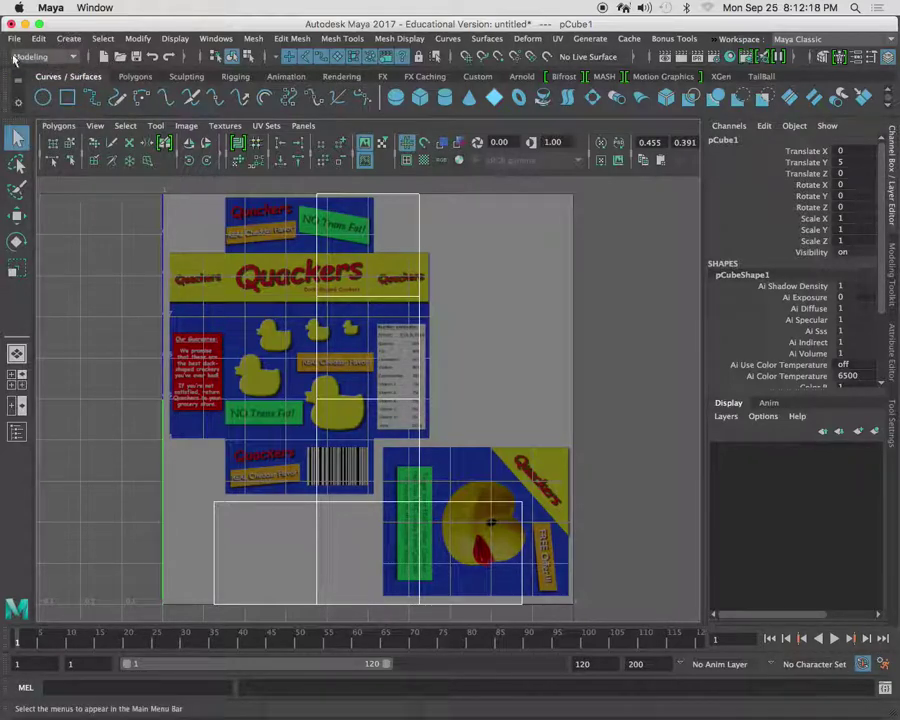
click(73, 57)
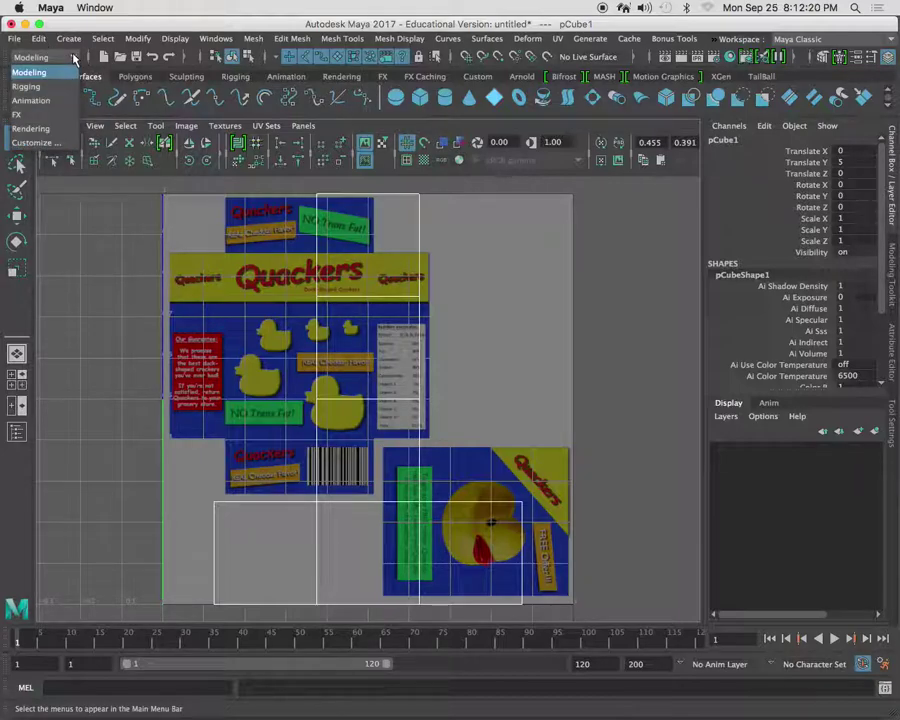
click(57, 74)
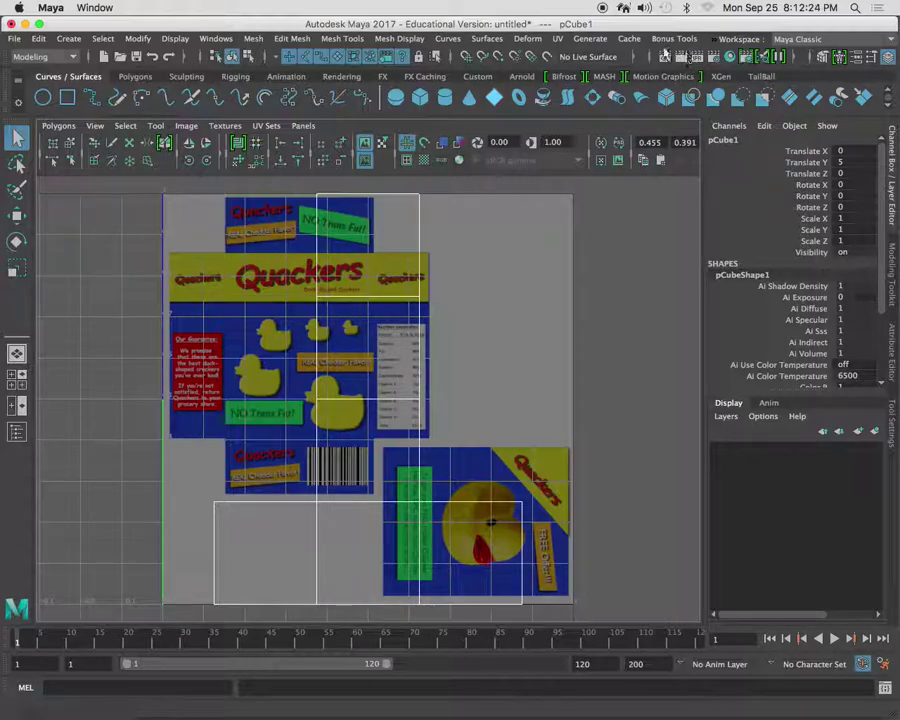
Project automatic UV mapping onto the cube with 3 planes and a shell percentage space of 2.
click(558, 40)
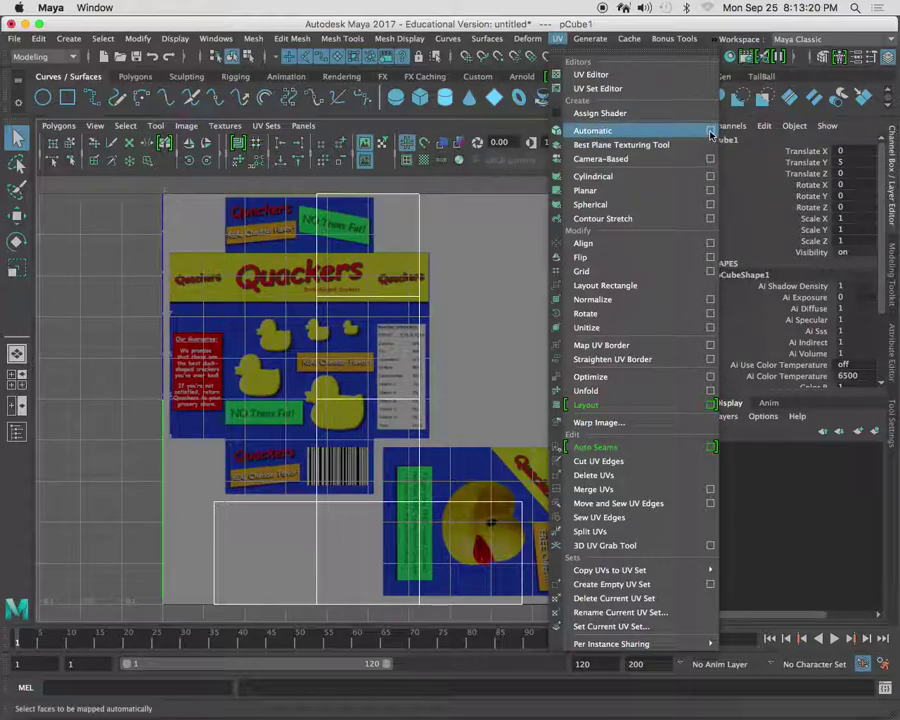
click(710, 131)
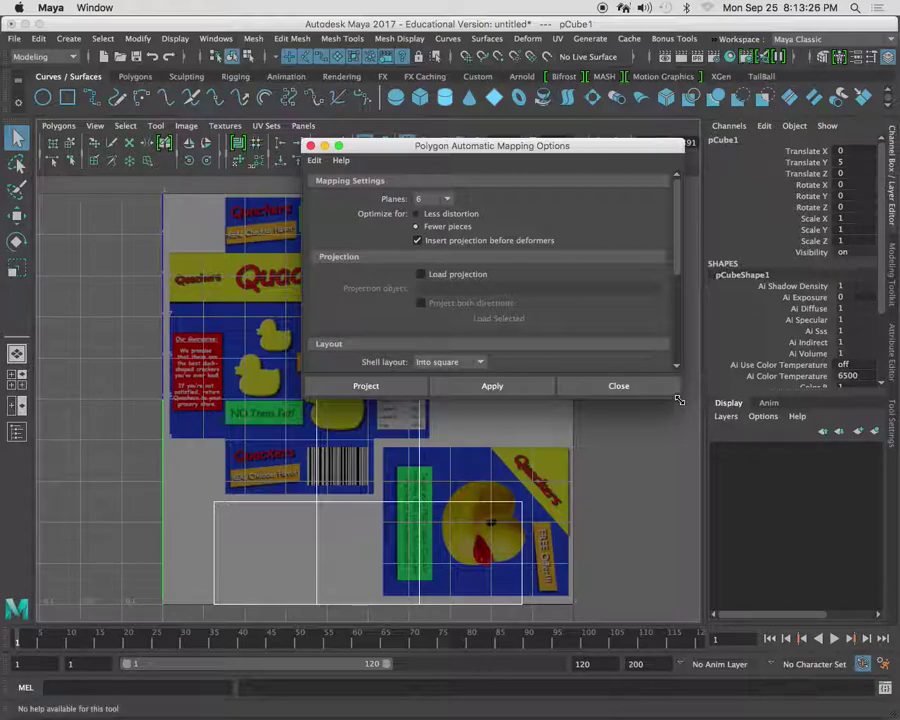
drag(679, 403, 699, 564)
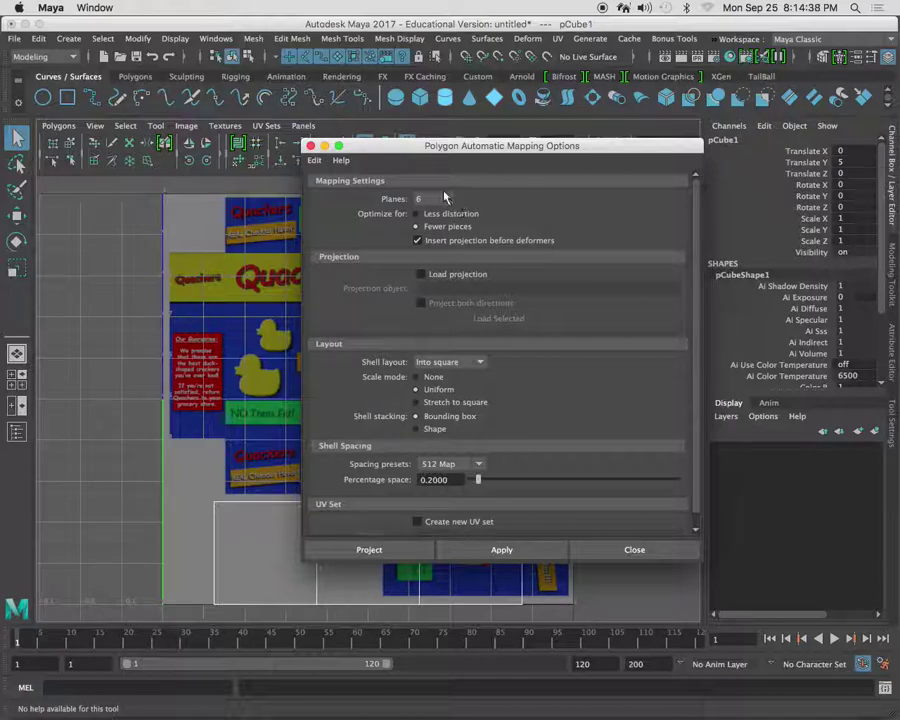
click(448, 200)
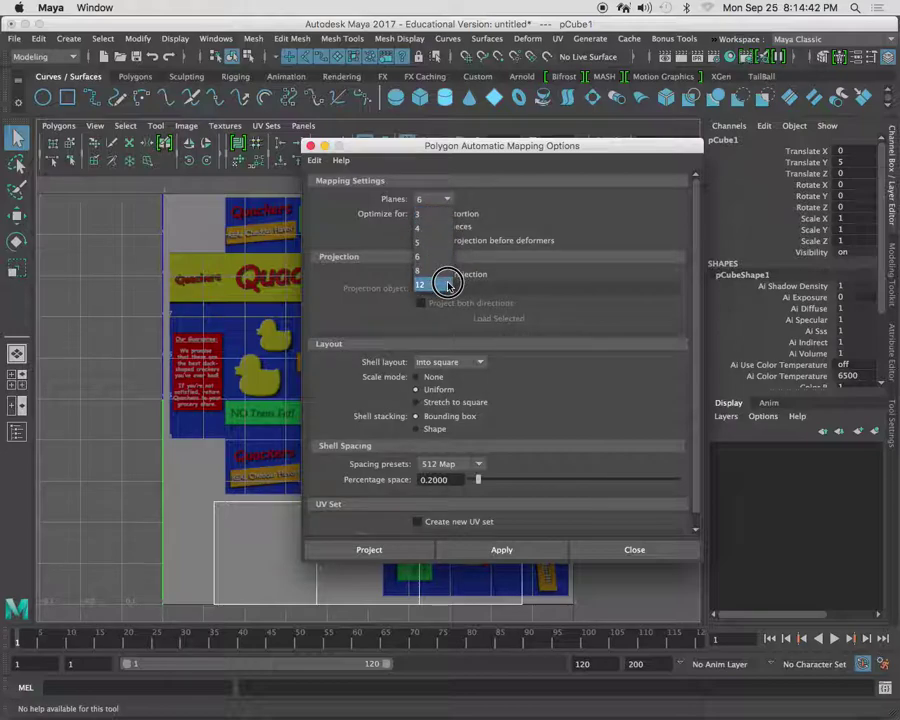
click(437, 216)
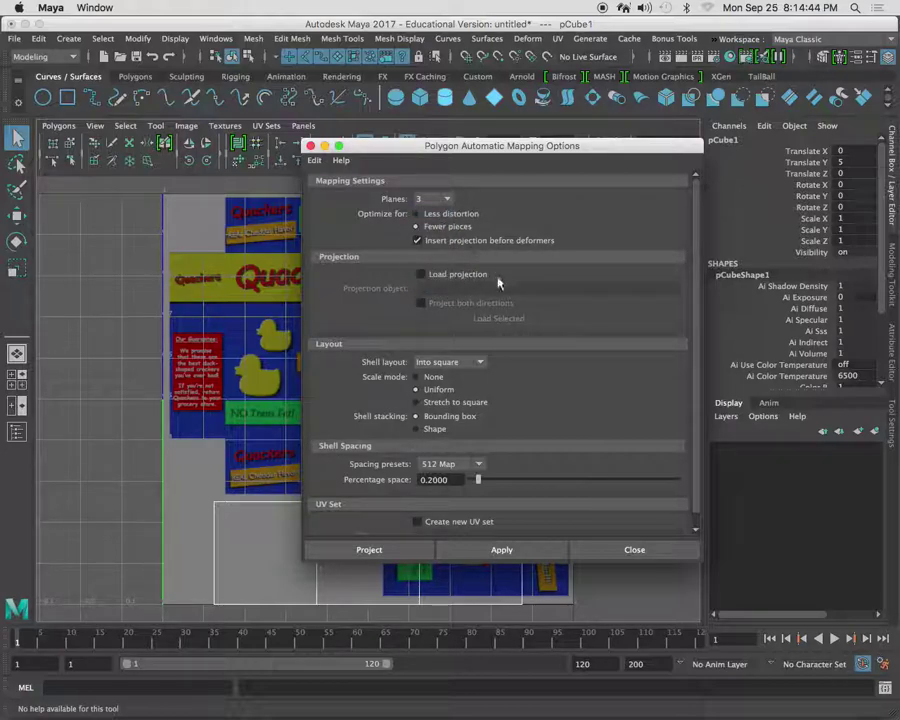
scroll(525, 320, down, 1)
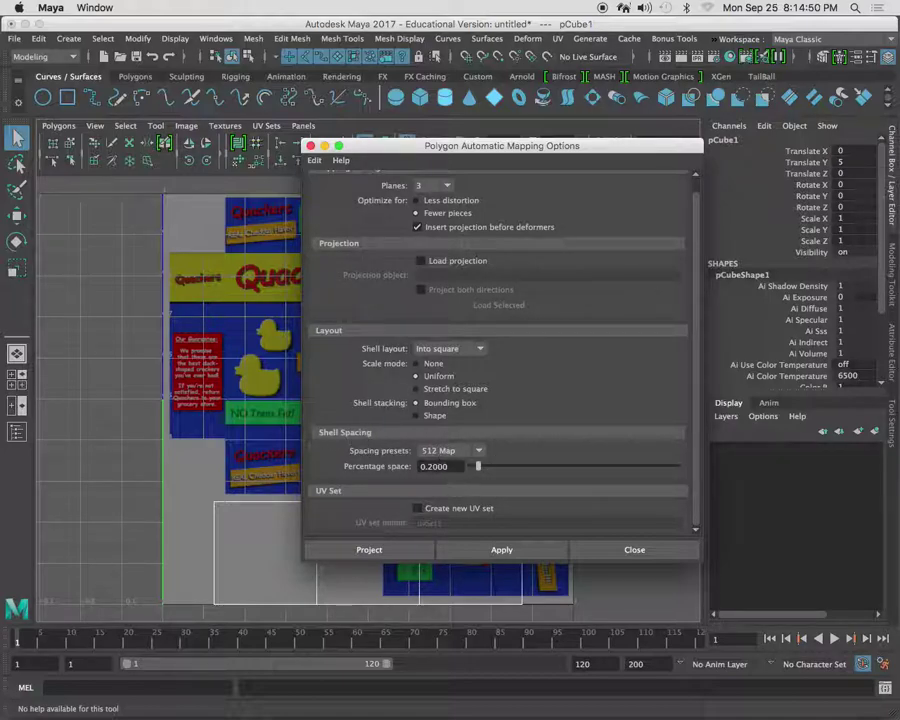
drag(447, 466, 386, 468)
text(2)
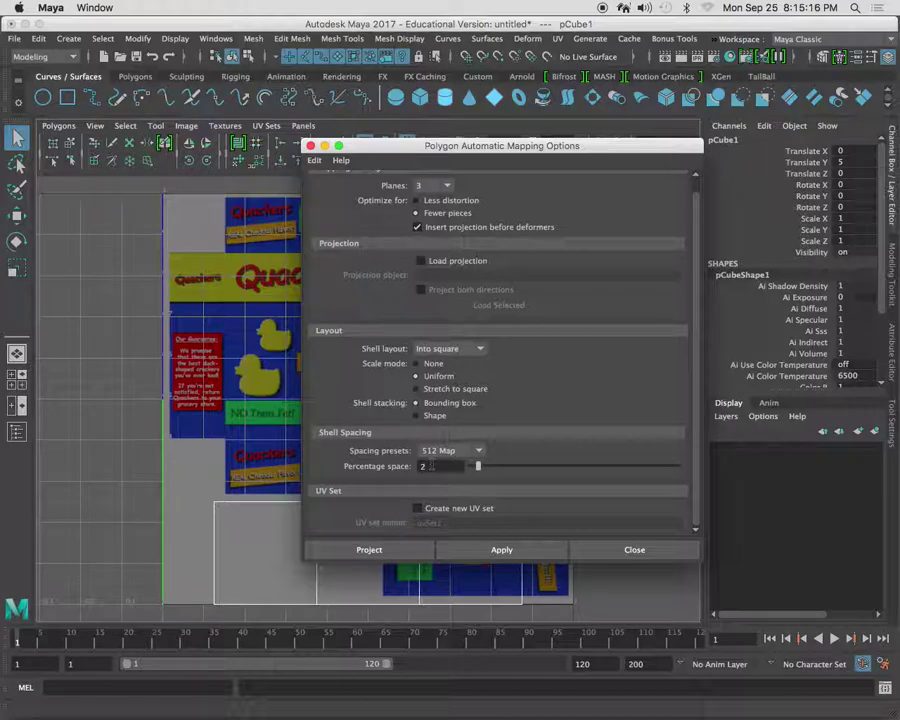
click(369, 550)
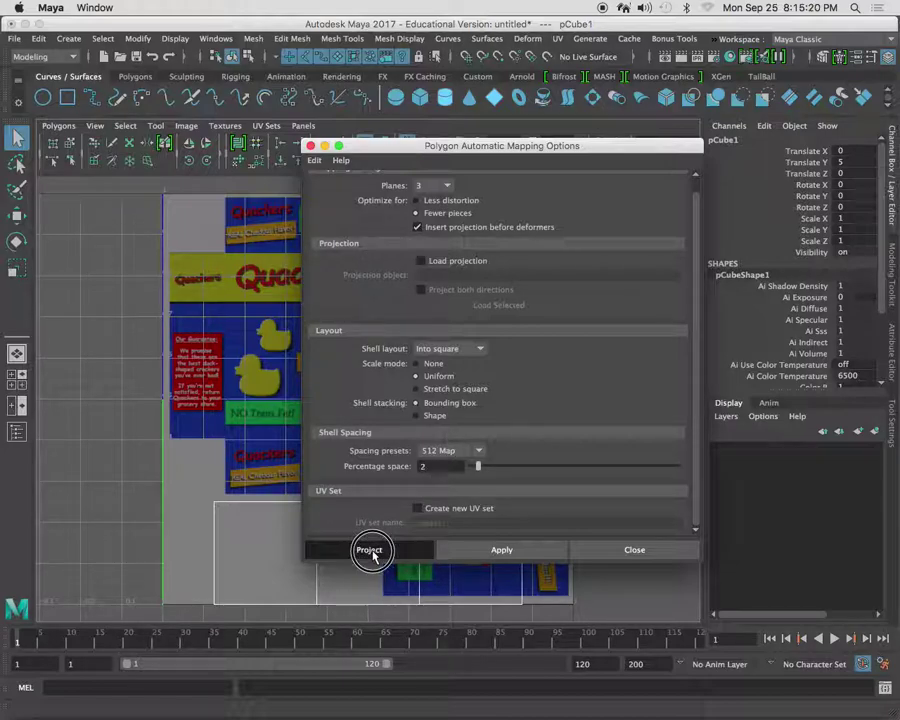
In edge selection mode, join the matching narrow shell to the top edge of the lower-left large UV shell with Move and Sew UV Edges.
click(139, 409)
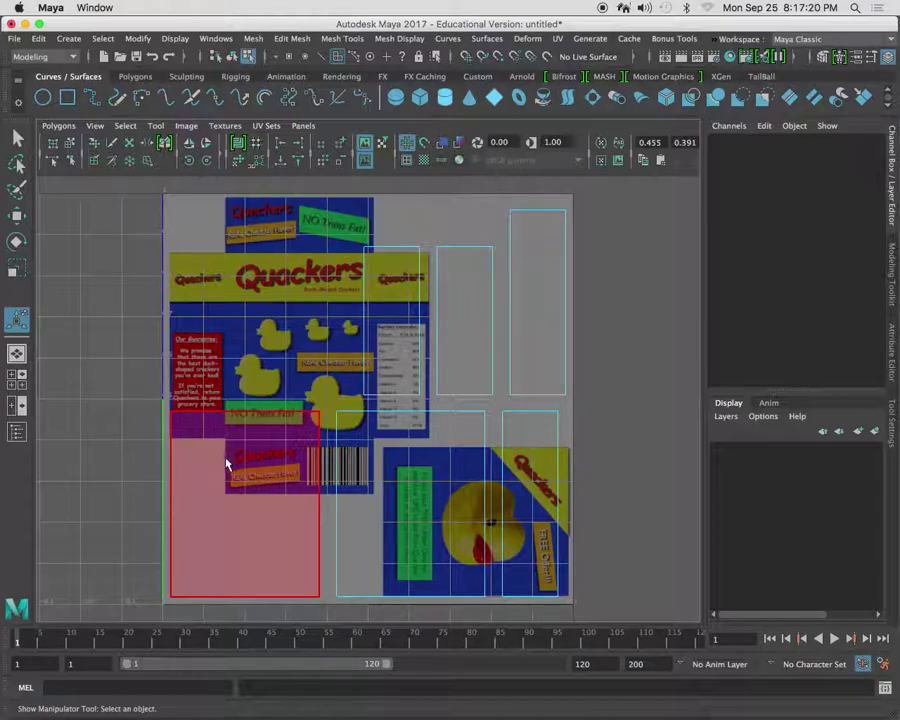
right_click(367, 455)
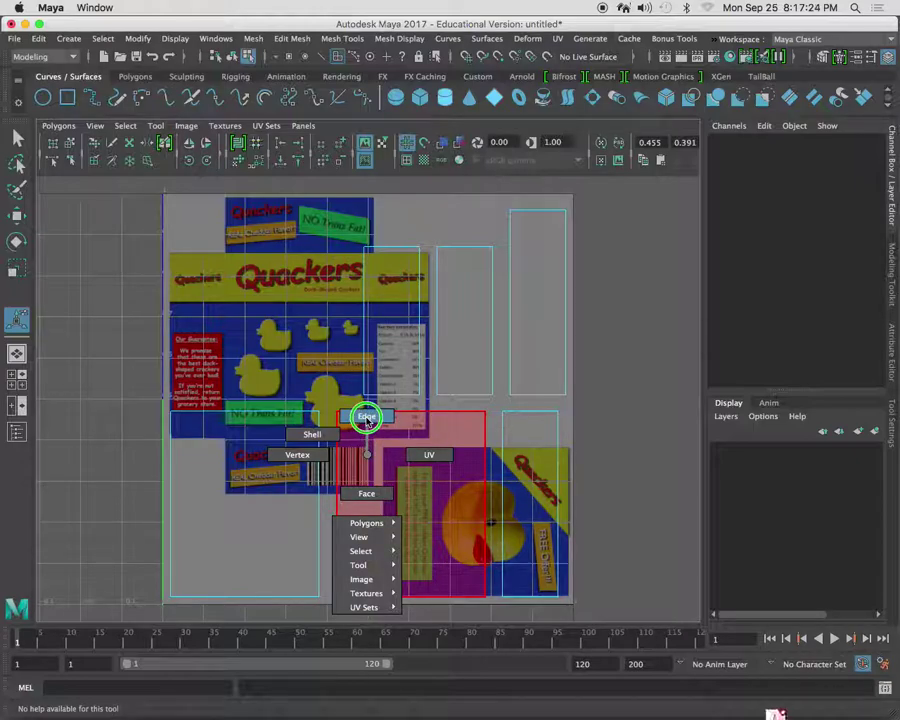
click(367, 417)
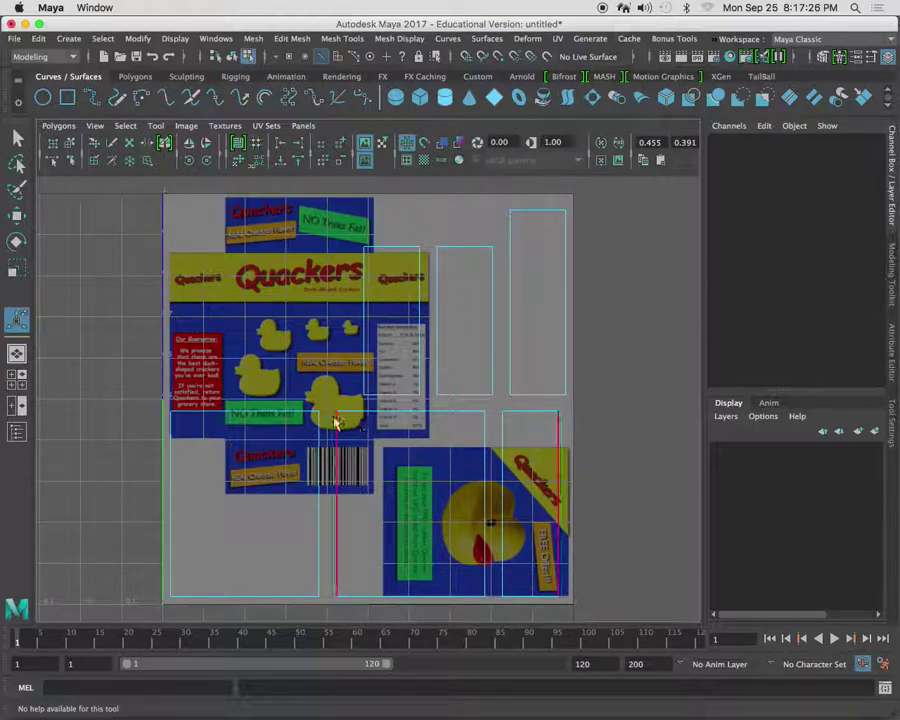
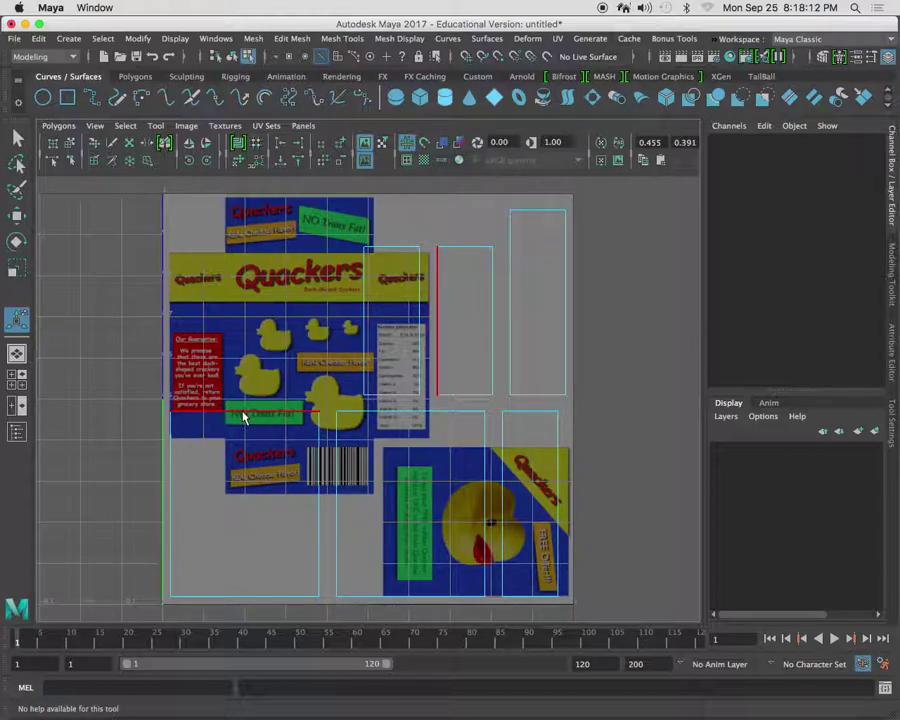
click(248, 420)
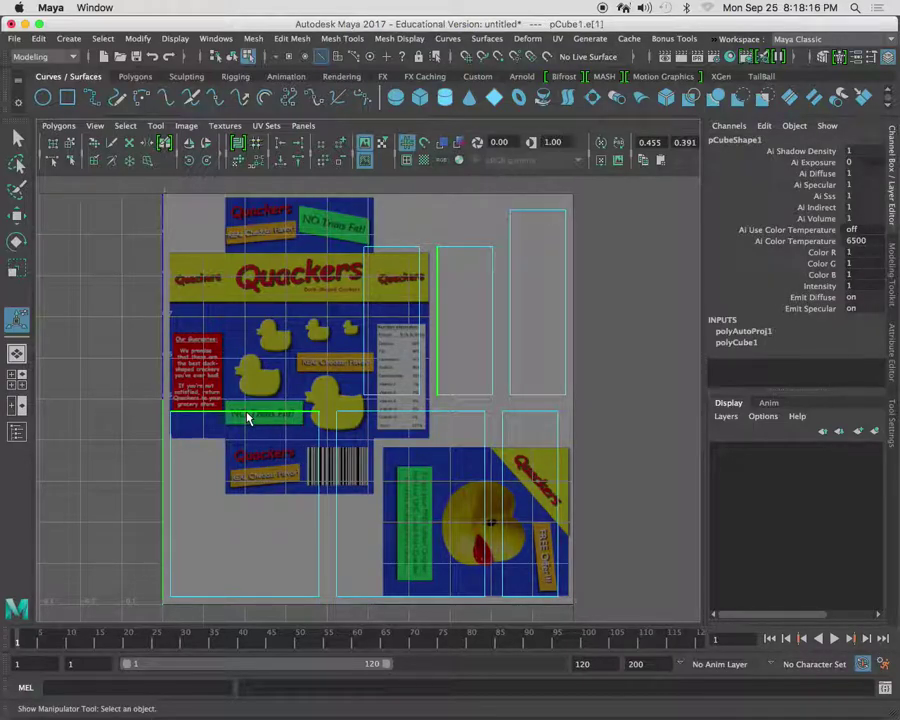
click(52, 127)
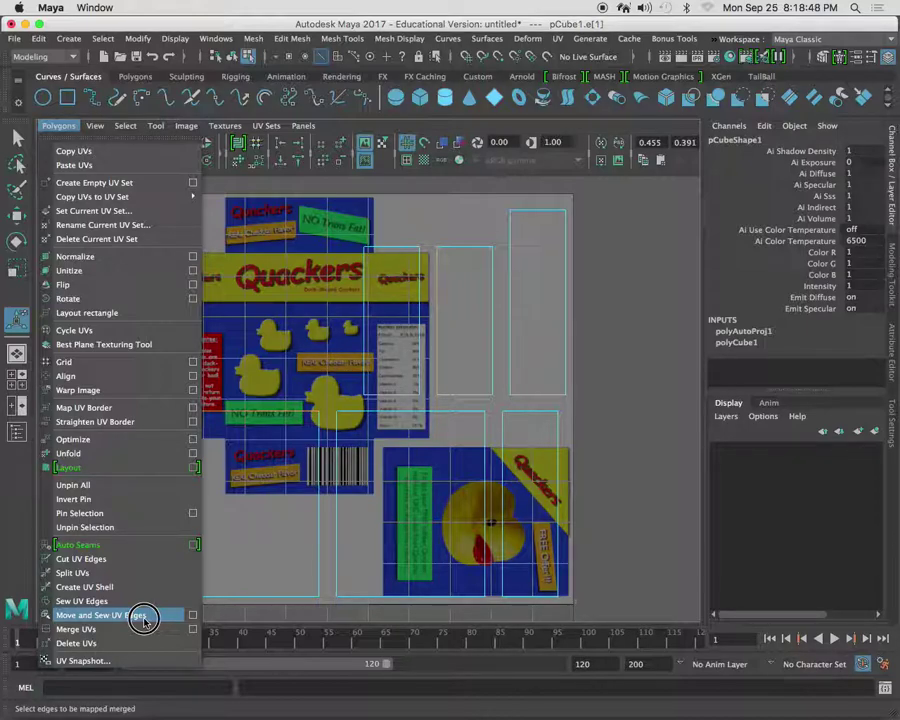
click(143, 617)
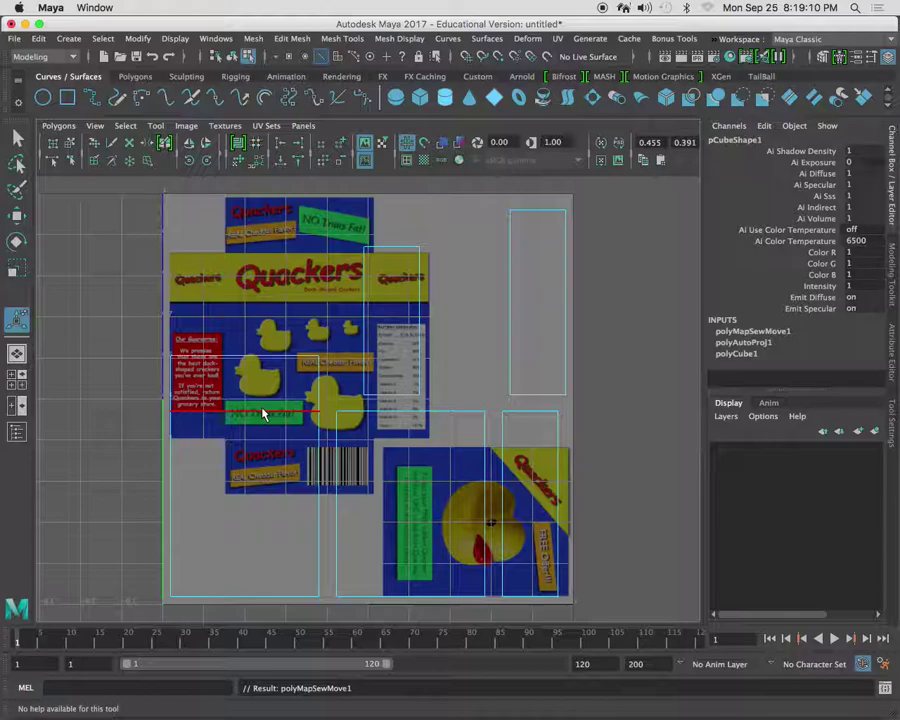
Move and sew the matching side shells onto the left and bottom edges of the same large UV panel.
click(171, 477)
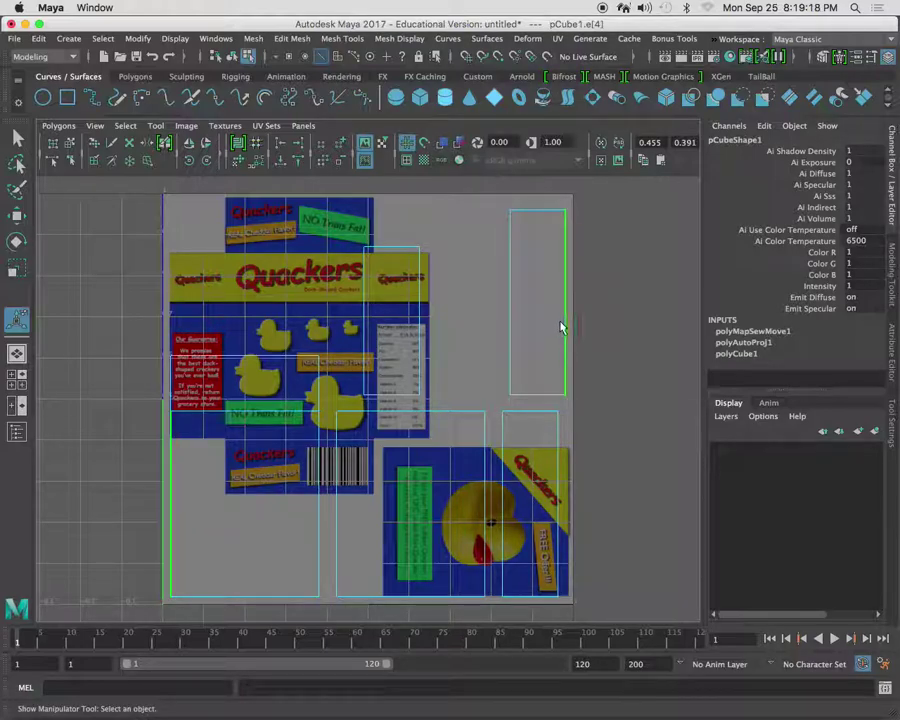
click(58, 125)
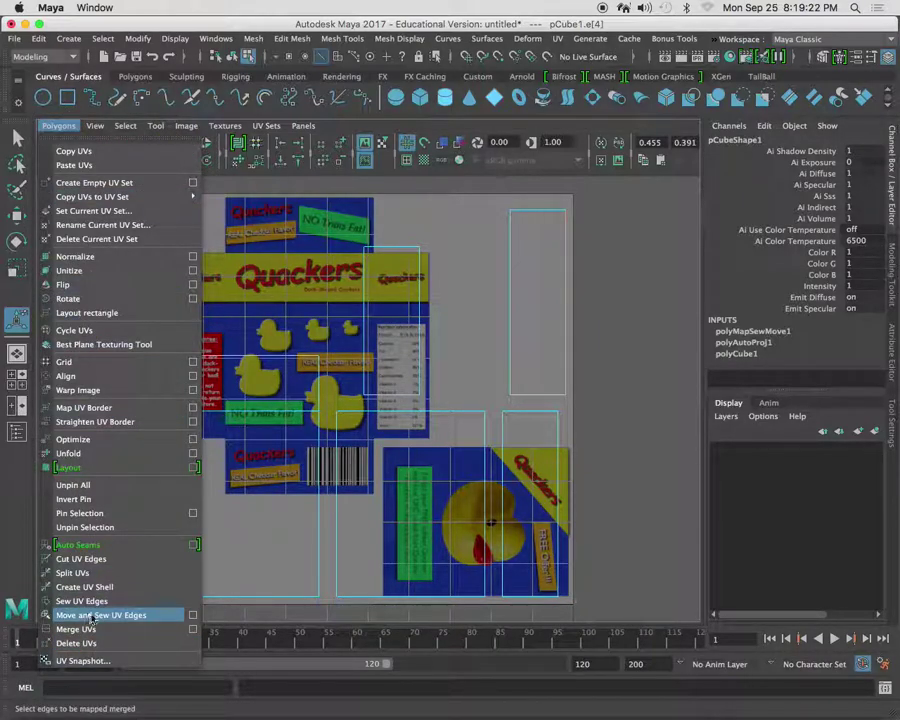
click(490, 324)
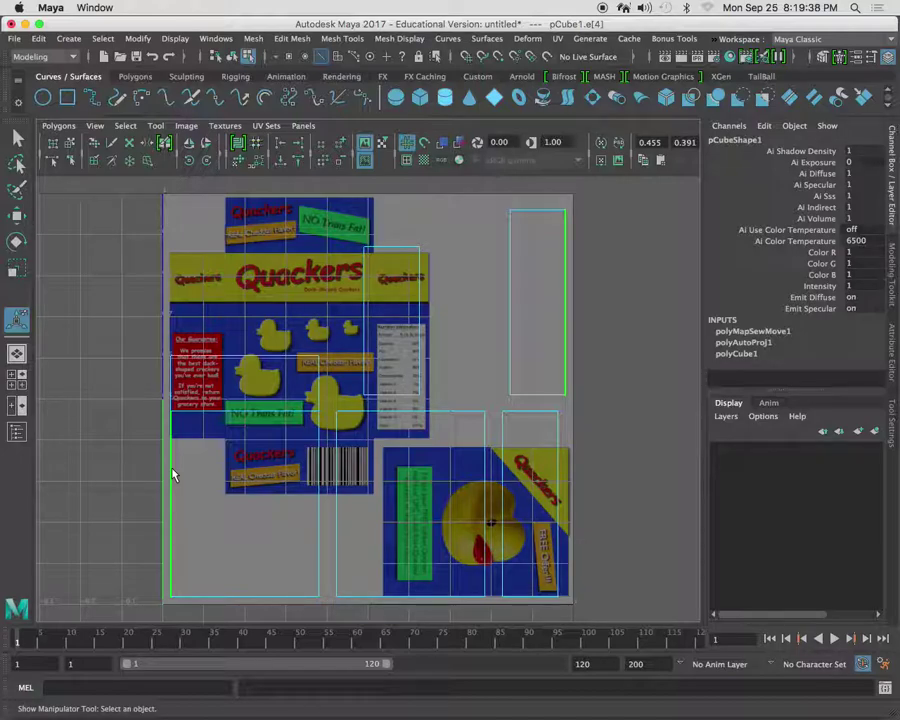
key(g)
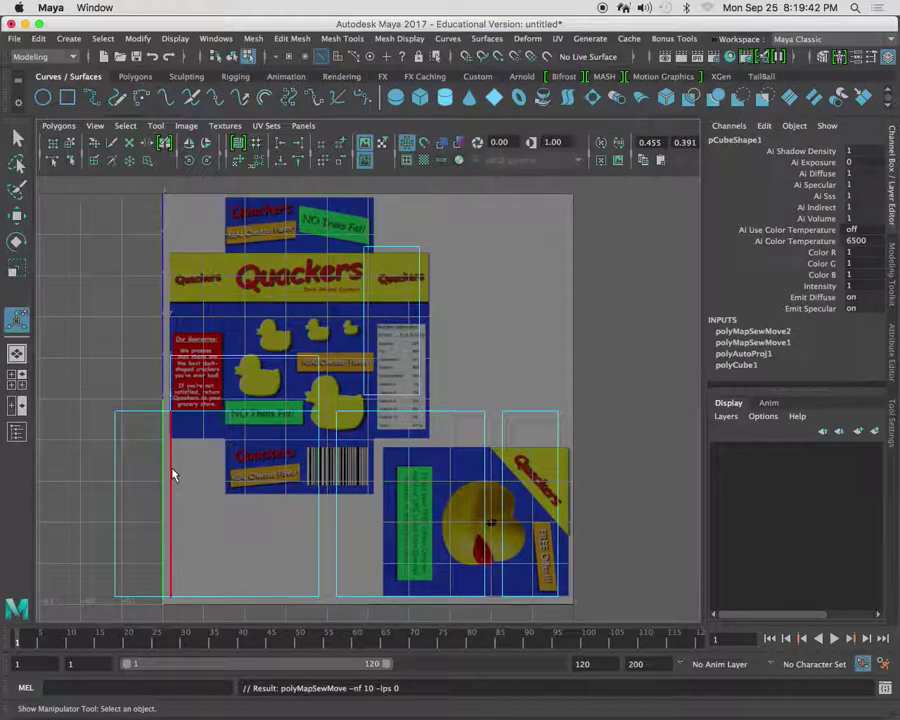
click(240, 603)
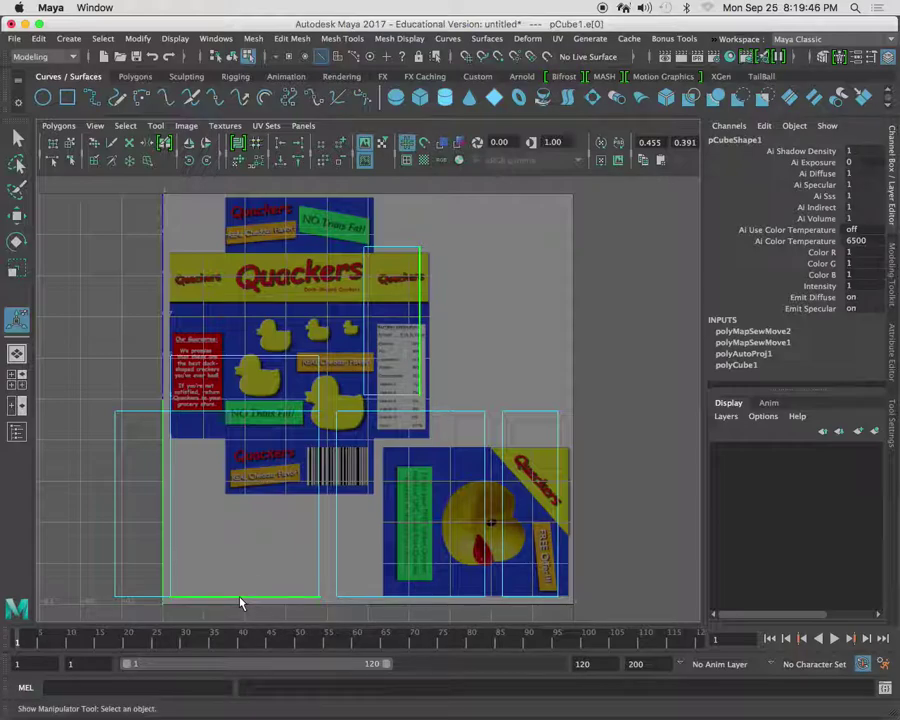
key(g)
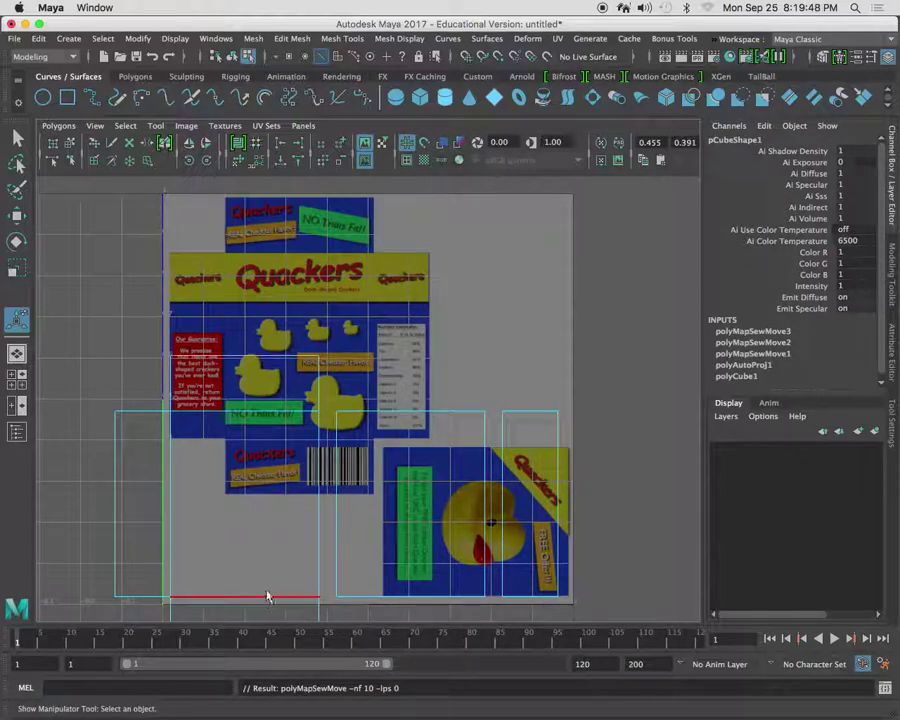
Move and sew the remaining narrow side shell onto the right edge of the lower-left large UV panel.
click(320, 549)
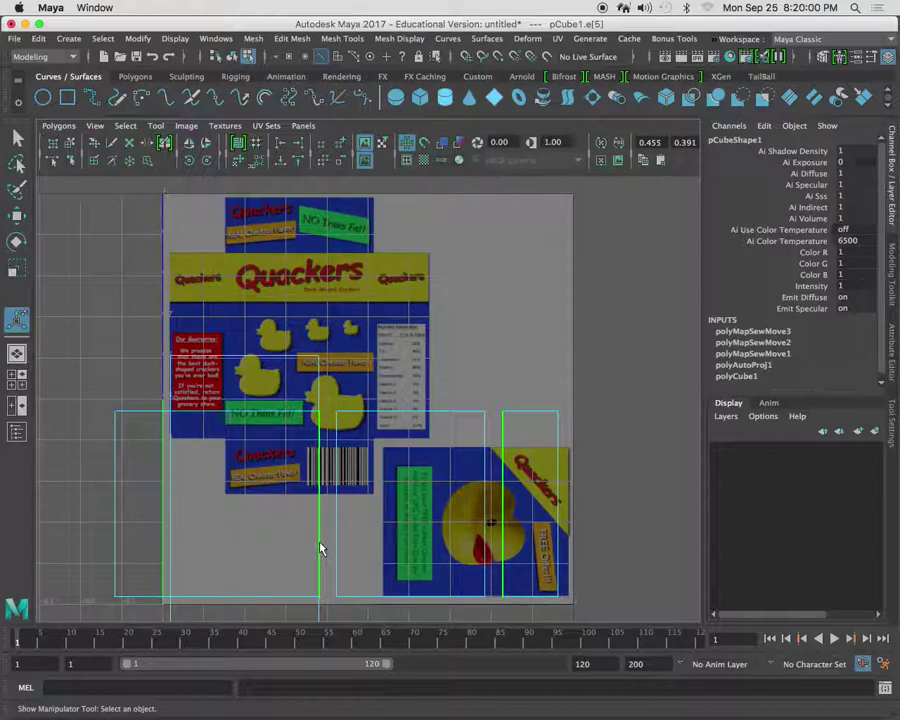
click(320, 514)
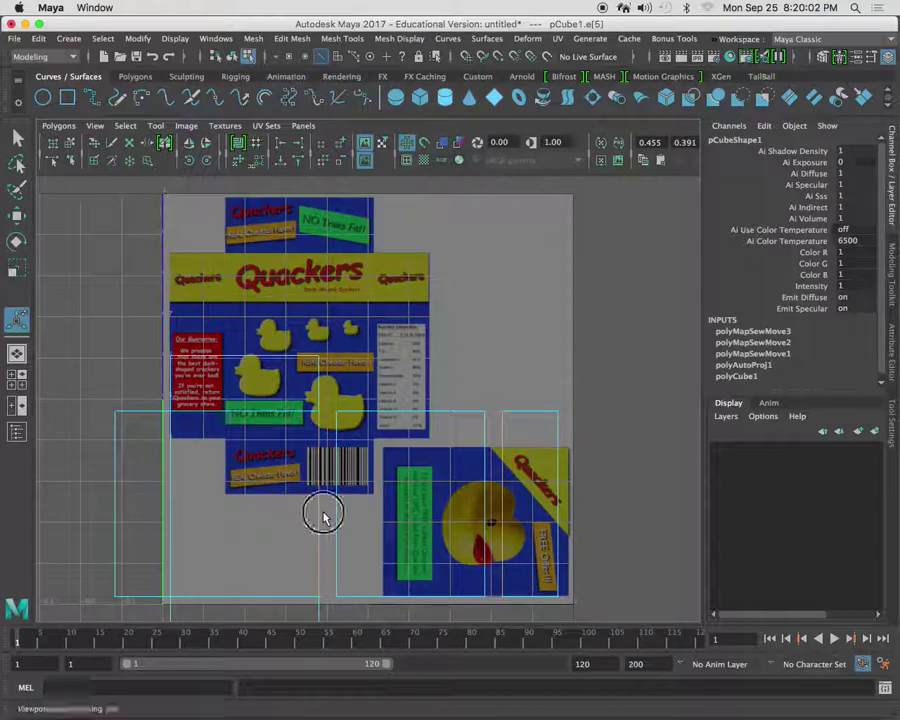
key(g)
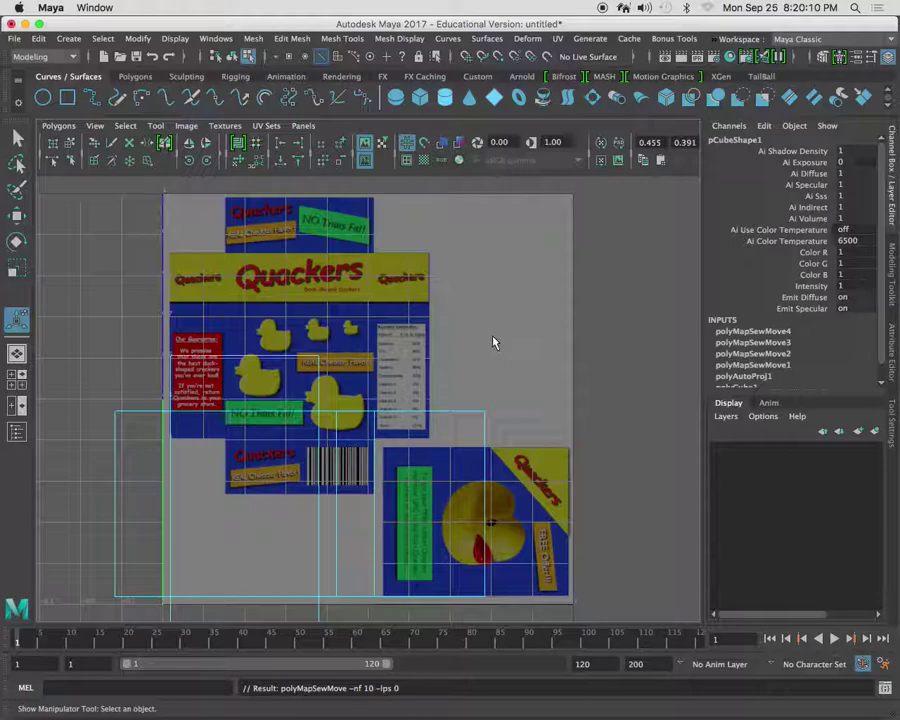
Restore the split view and, in shell selection mode, move the cross-shaped UV shell onto the matching cross-shaped Quackers artwork.
key(space)
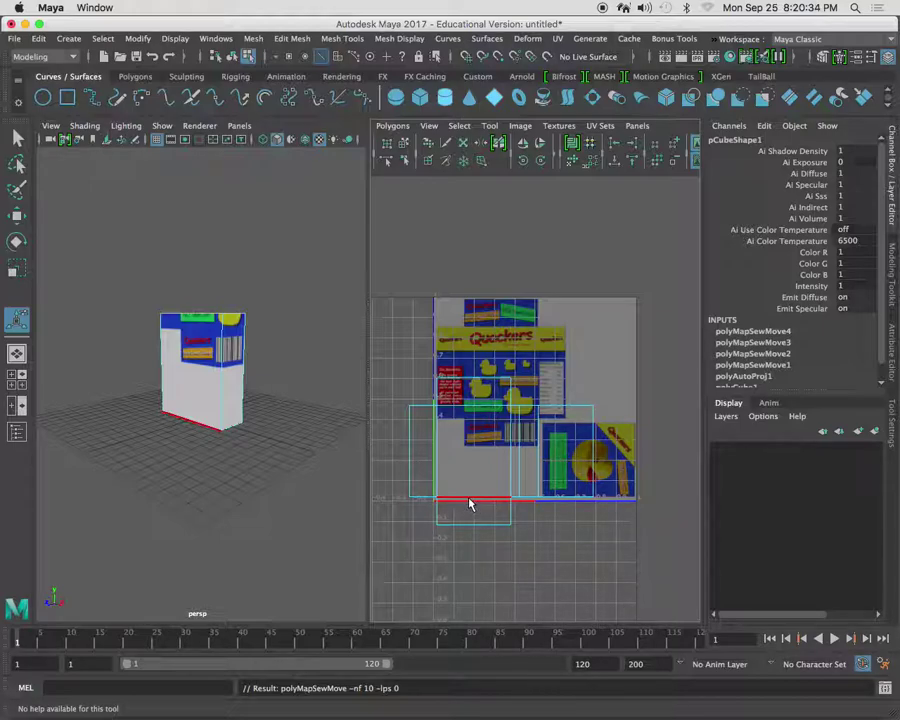
right_click(468, 404)
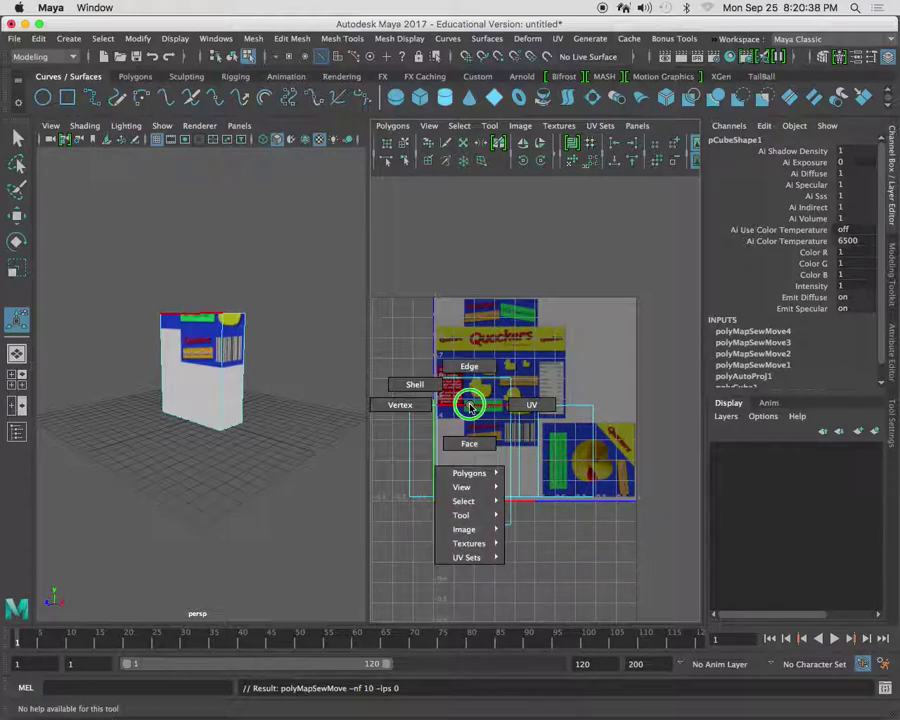
right_drag(470, 406, 413, 386)
click(436, 389)
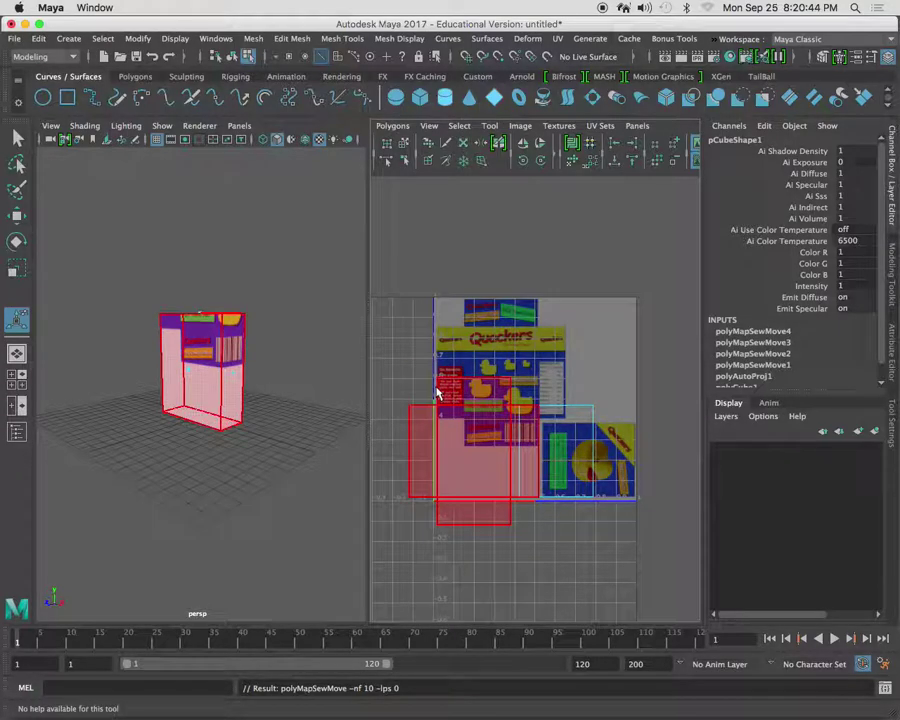
click(438, 390)
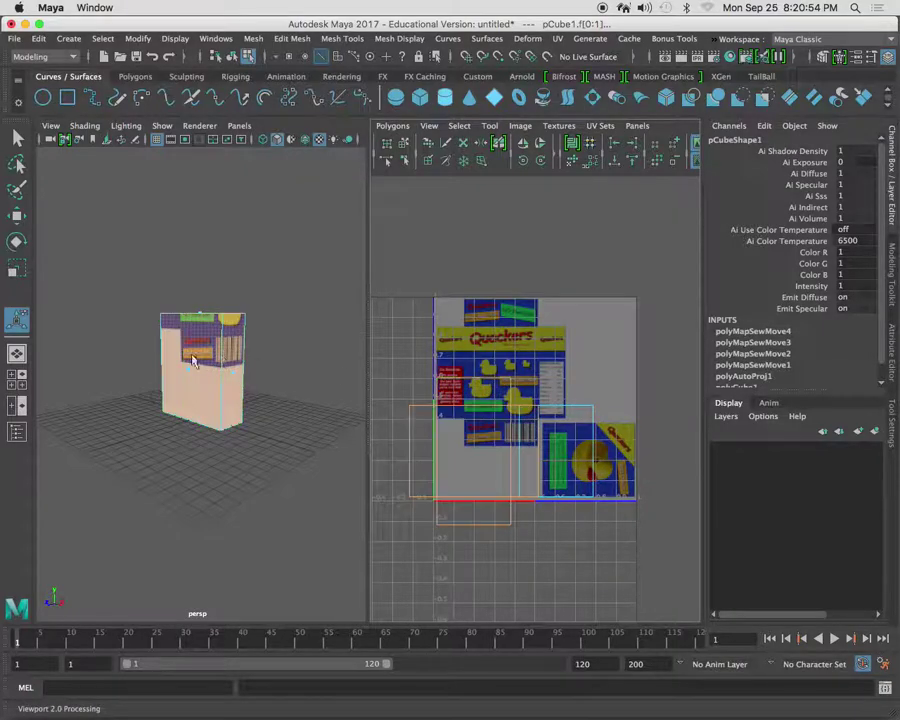
scroll(208, 386, up, 10)
scroll(208, 386, down, 10)
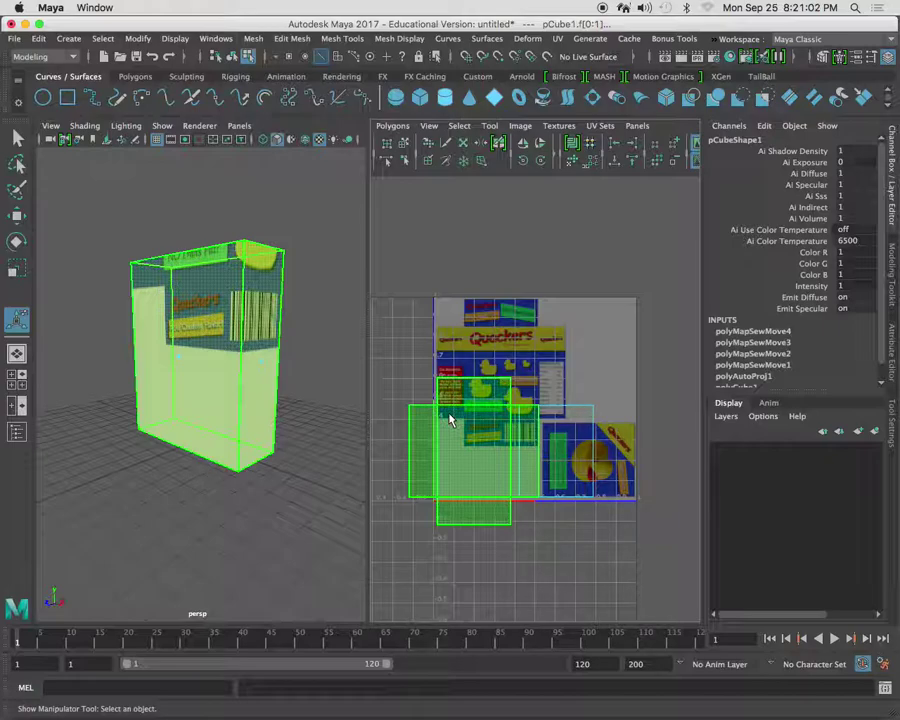
key(w)
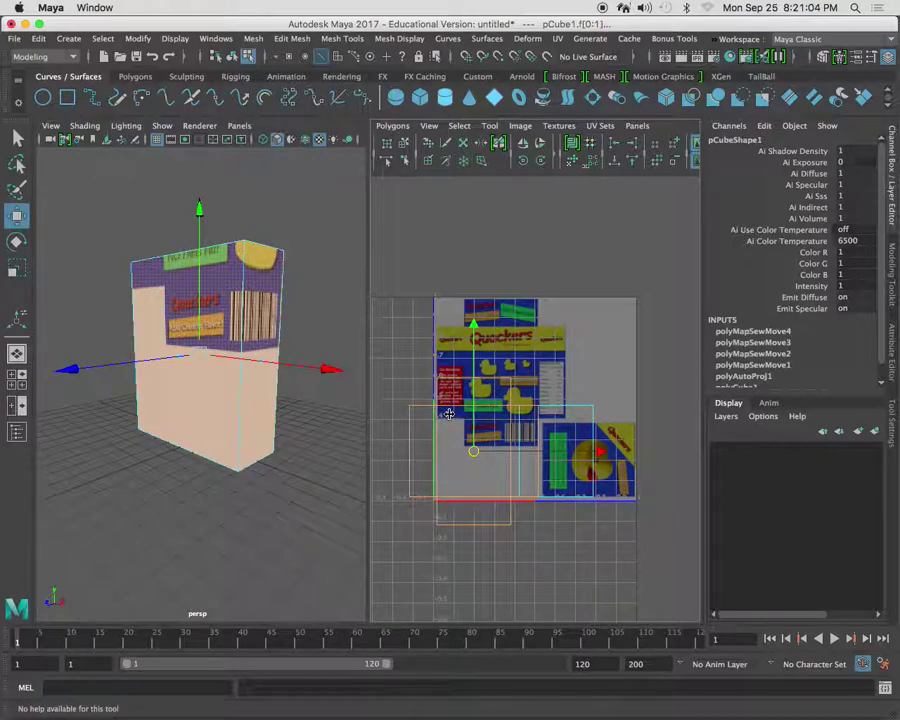
click(490, 458)
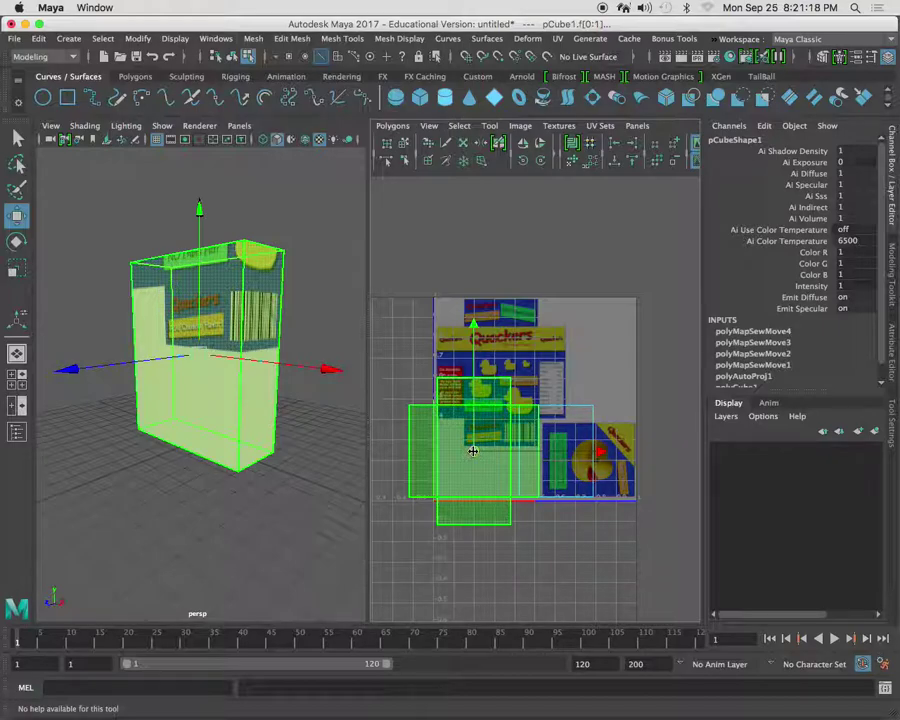
click(472, 451)
drag(472, 451, 500, 372)
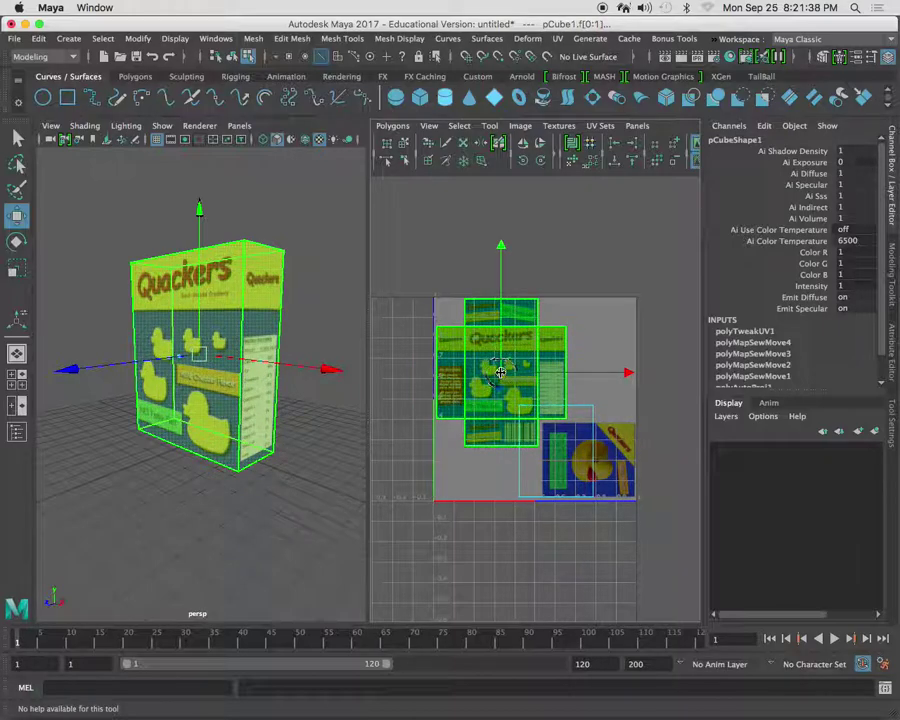
Rotate the remaining large UV shell 90 degrees clockwise and move it onto the rubber duck panel artwork.
alt+drag(301, 448, 103, 450)
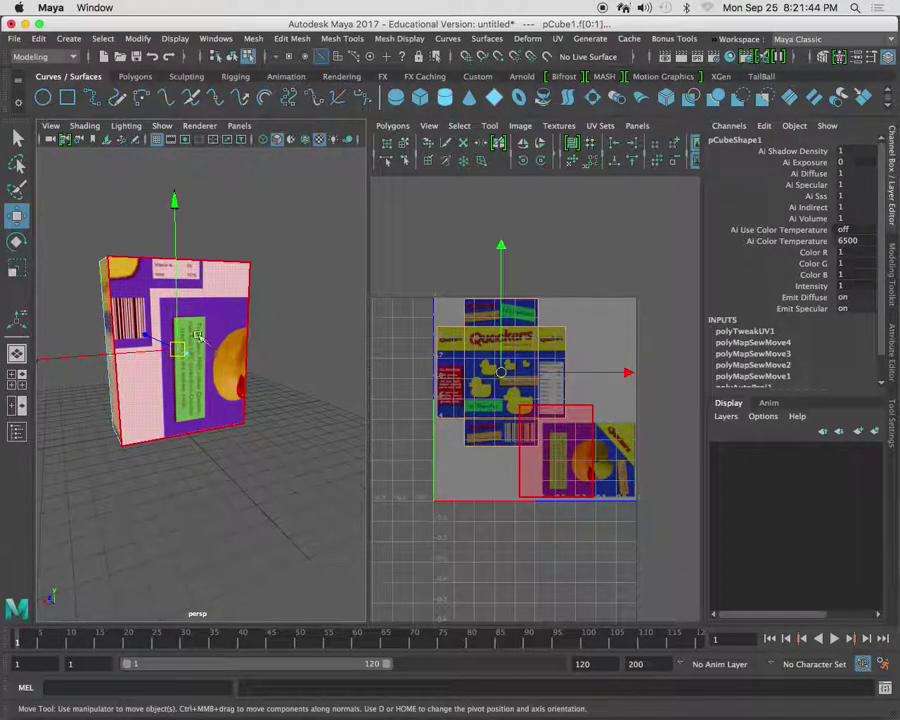
alt+drag(139, 354, 335, 342)
mouse_move(141, 397)
alt+mouse_down()
mouse_move(178, 357)
mouse_move(263, 355)
mouse_move(332, 410)
mouse_move(56, 424)
mouse_move(140, 420)
alt+mouse_up()
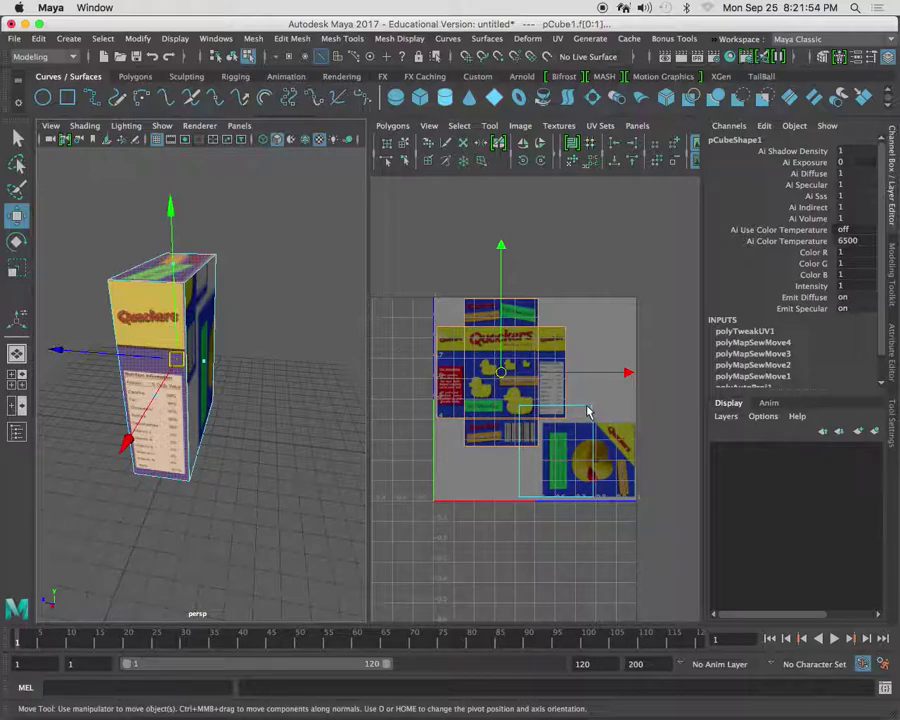
alt+drag(182, 362, 108, 361)
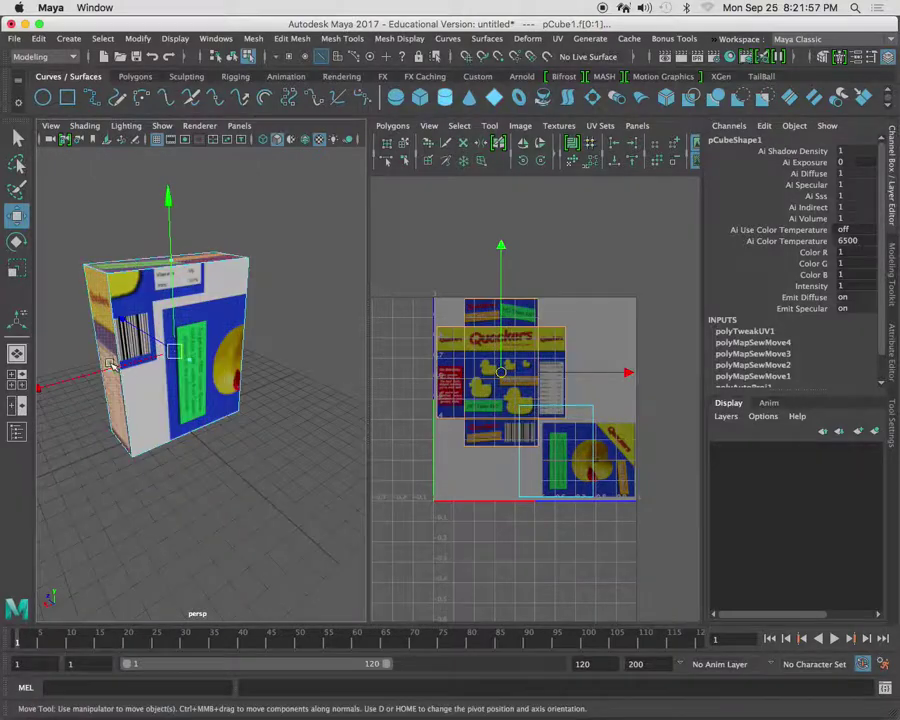
click(585, 413)
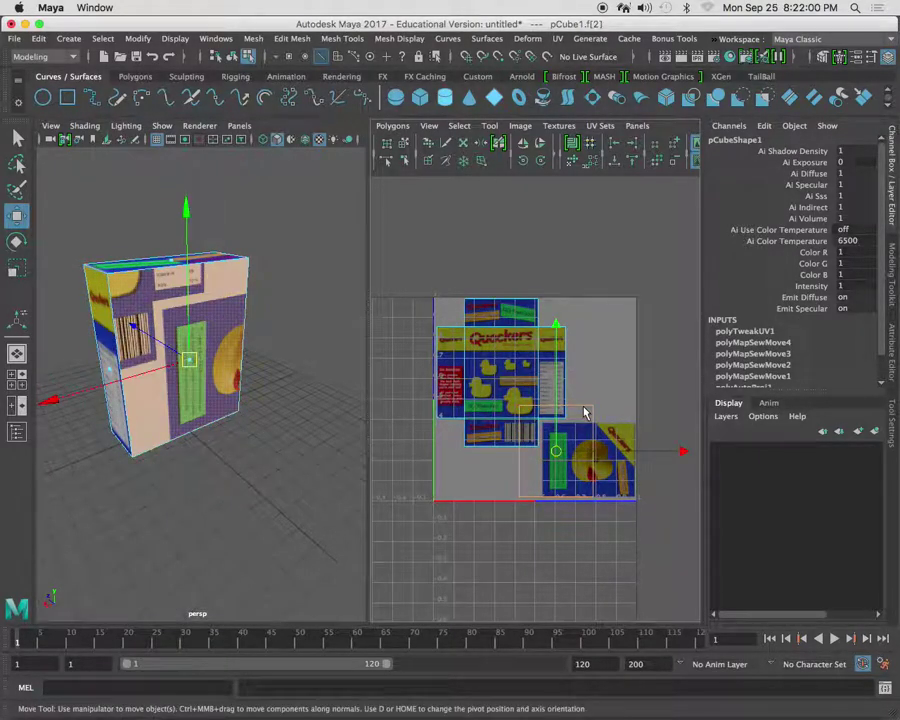
click(541, 162)
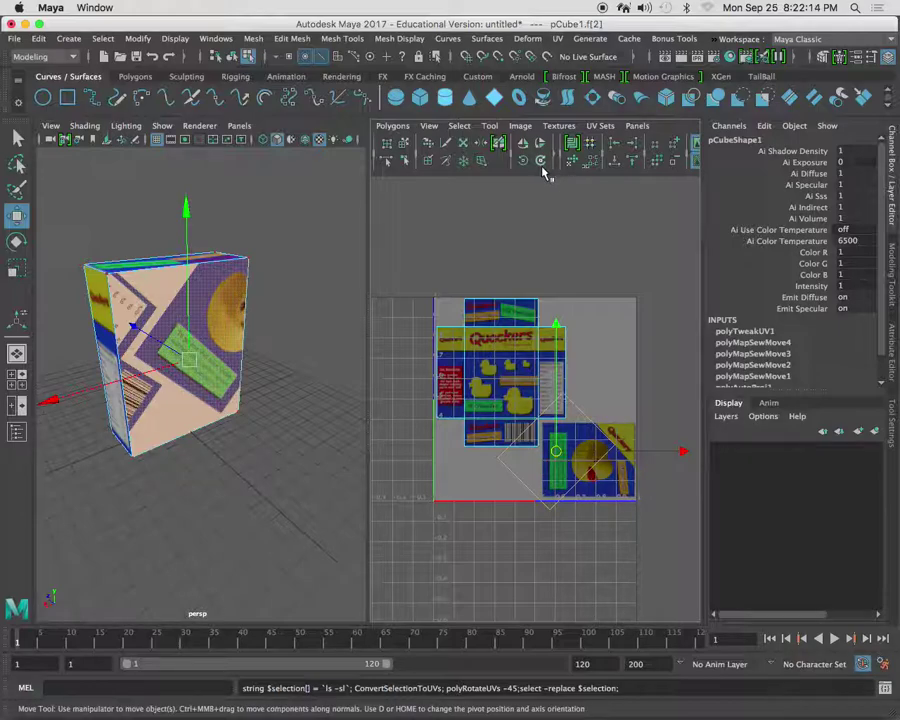
click(541, 162)
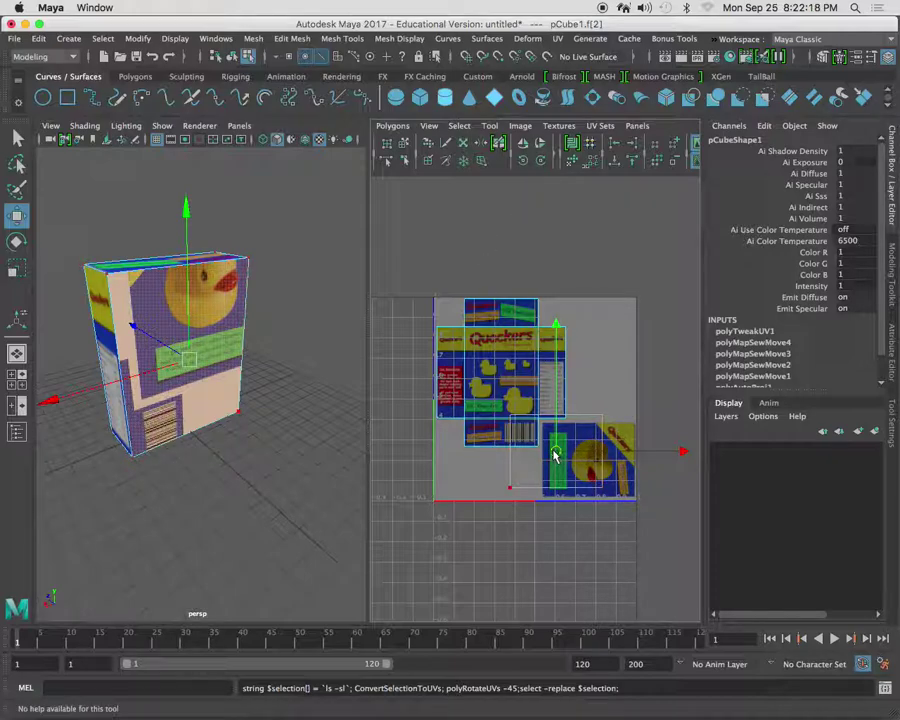
drag(557, 456, 591, 462)
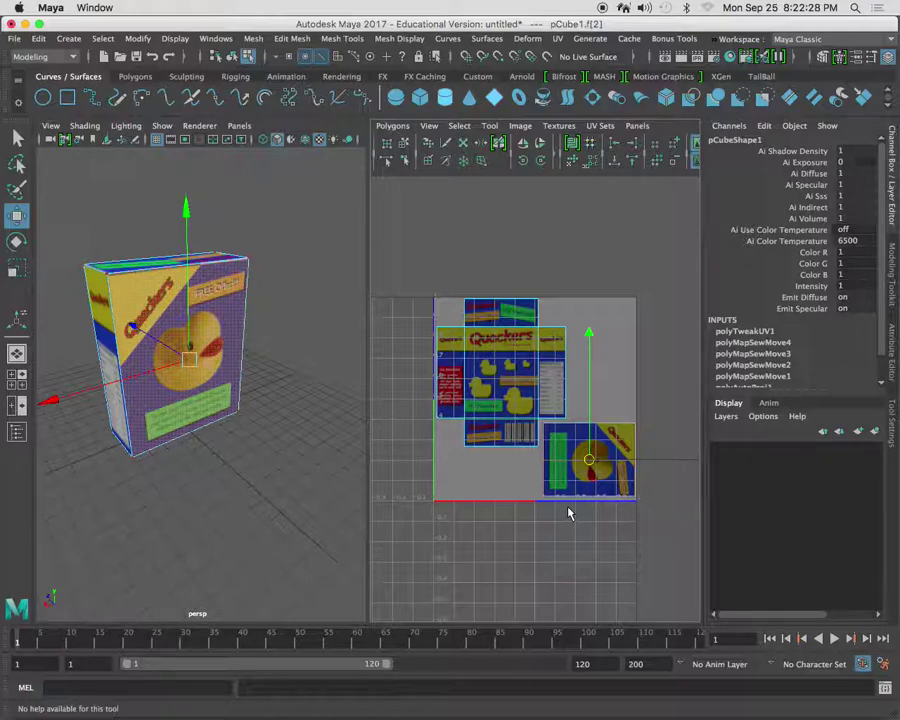
click(496, 237)
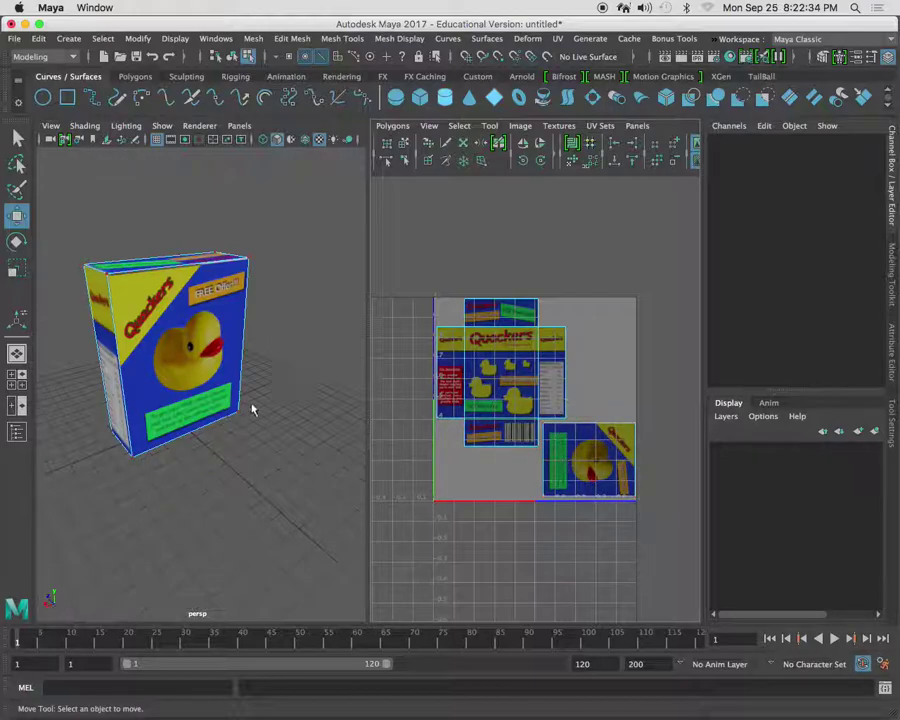
Switch the box to object mode and examine its textured duck and side faces in the maximized perspective view.
scroll(128, 404, up, 5)
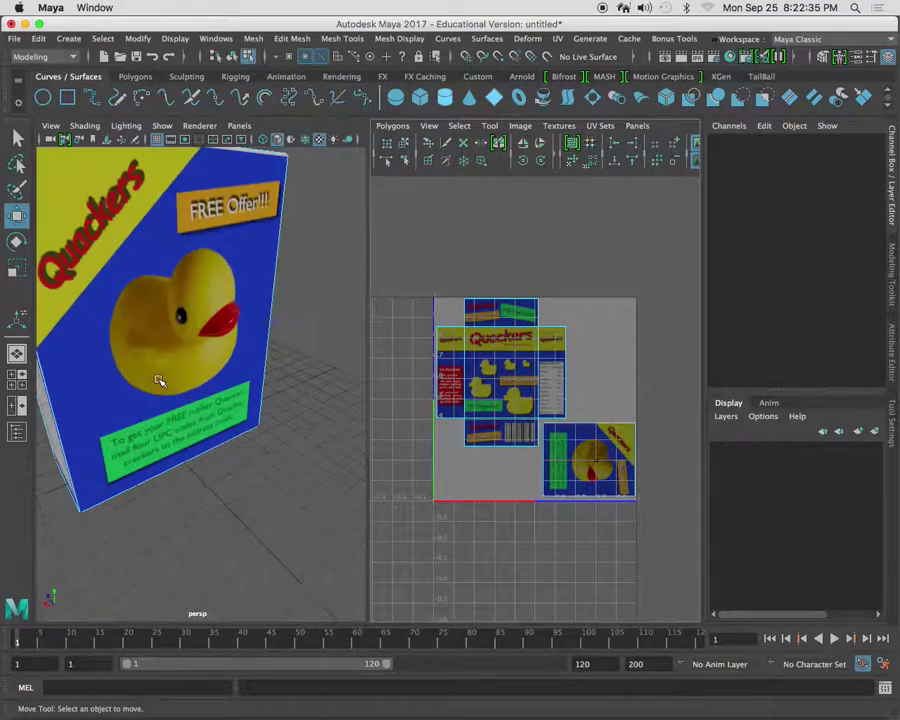
right_click(215, 305)
click(278, 281)
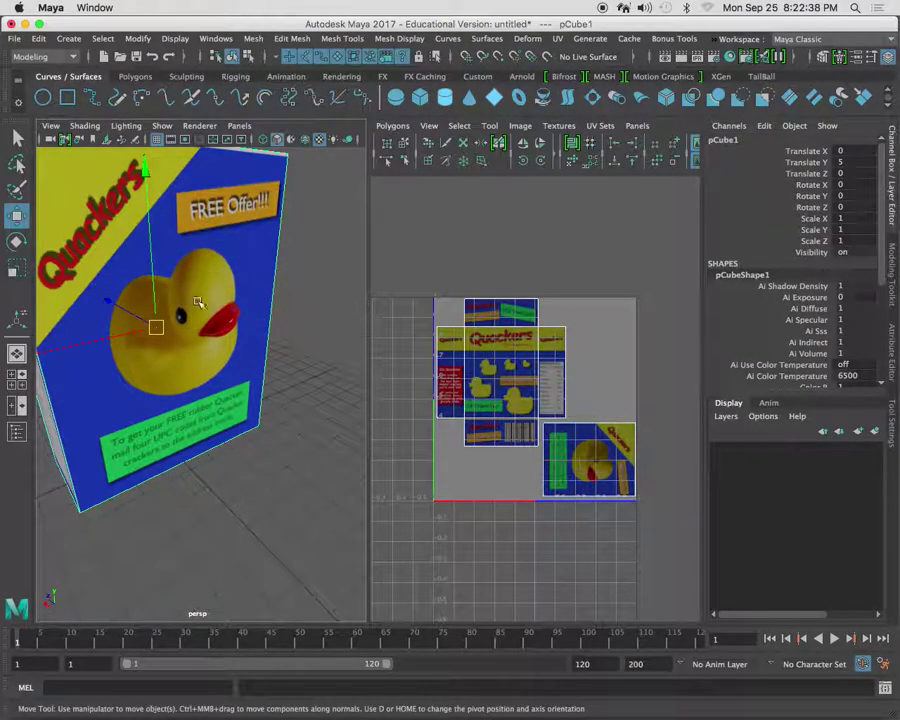
scroll(205, 305, down, 3)
key(space)
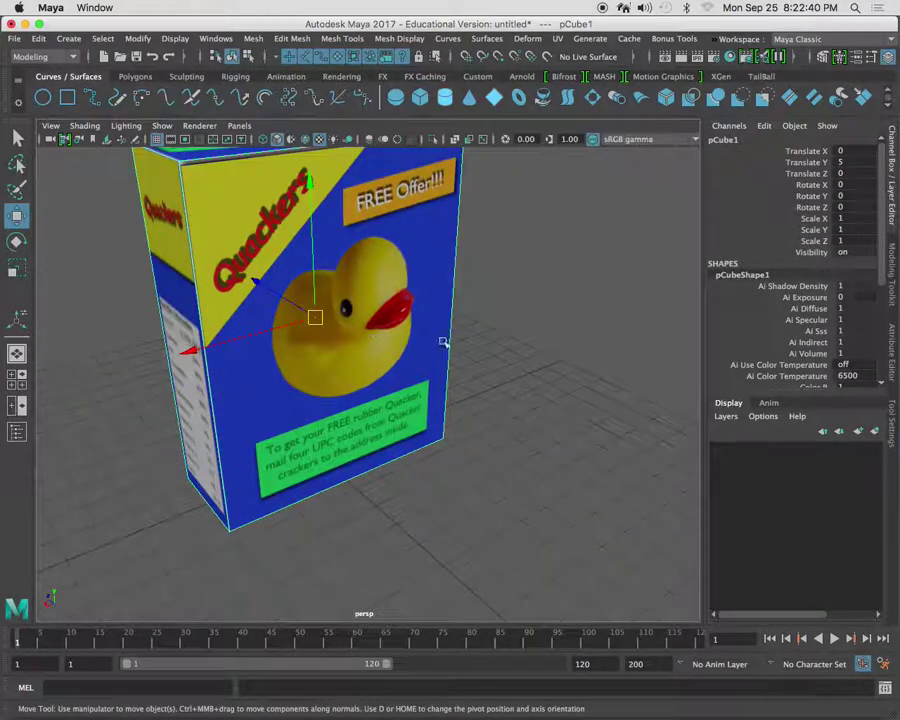
click(584, 303)
alt+drag(480, 342, 355, 296)
alt+drag(265, 202, 484, 243)
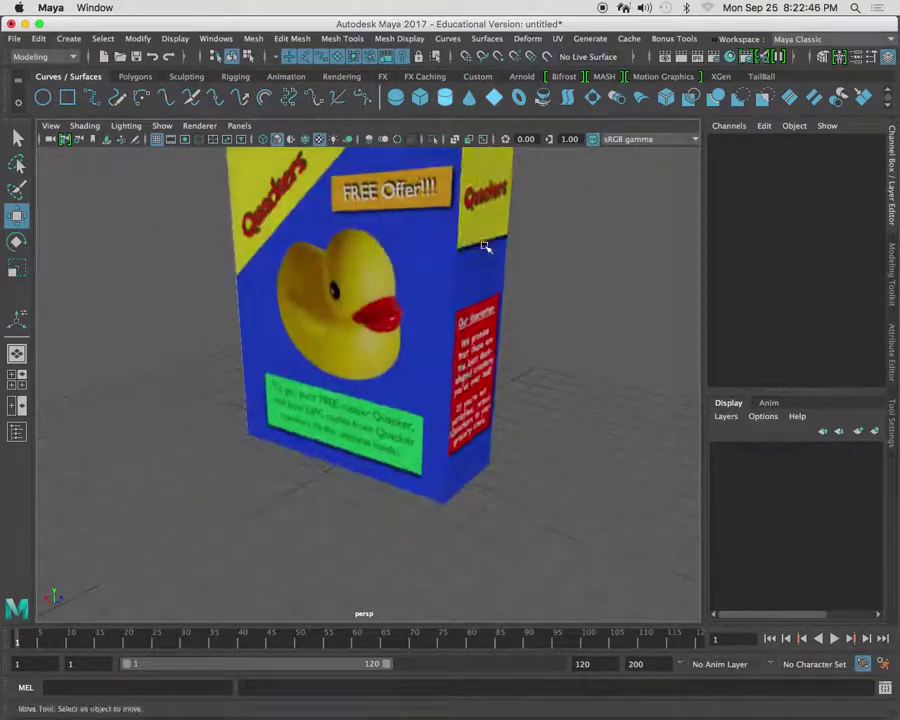
scroll(413, 259, down, 3)
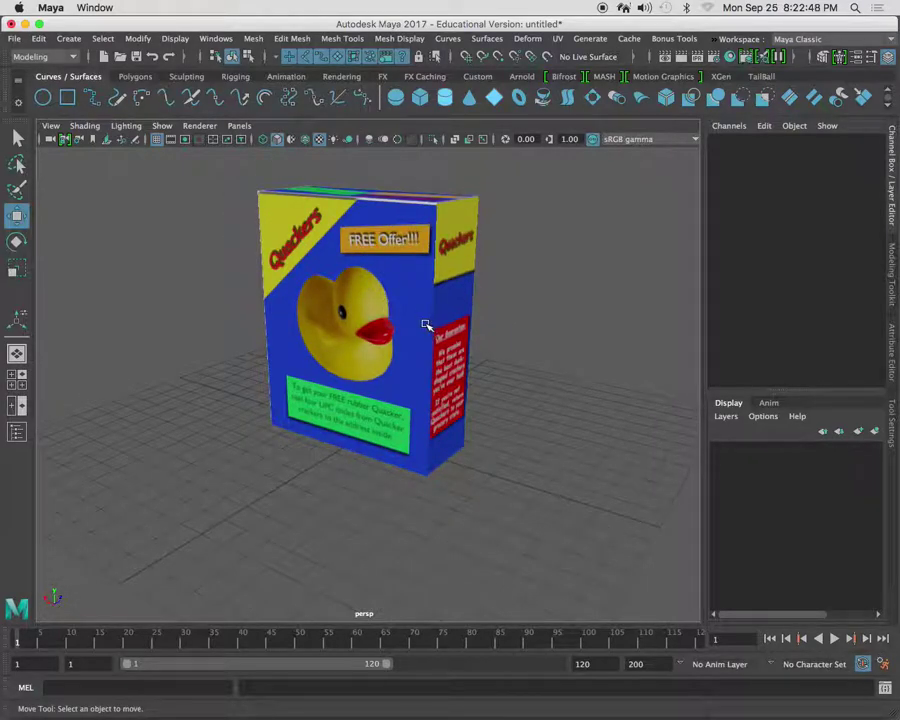
Back in the split view, select the duck panel's UV face and nudge it slightly downward to align with the artwork.
key(space)
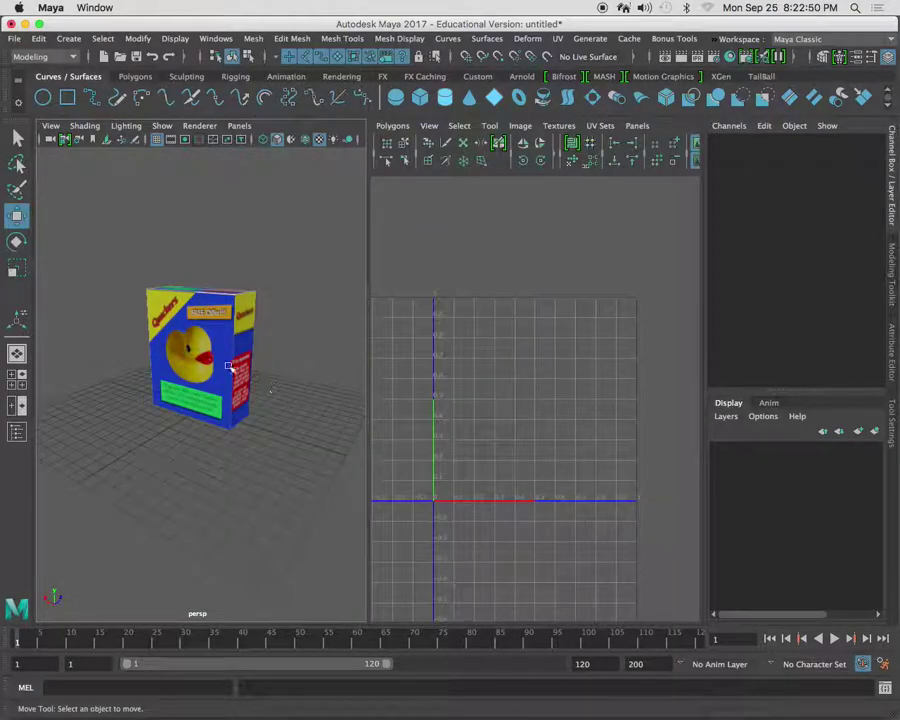
click(232, 367)
scroll(595, 460, up, 3)
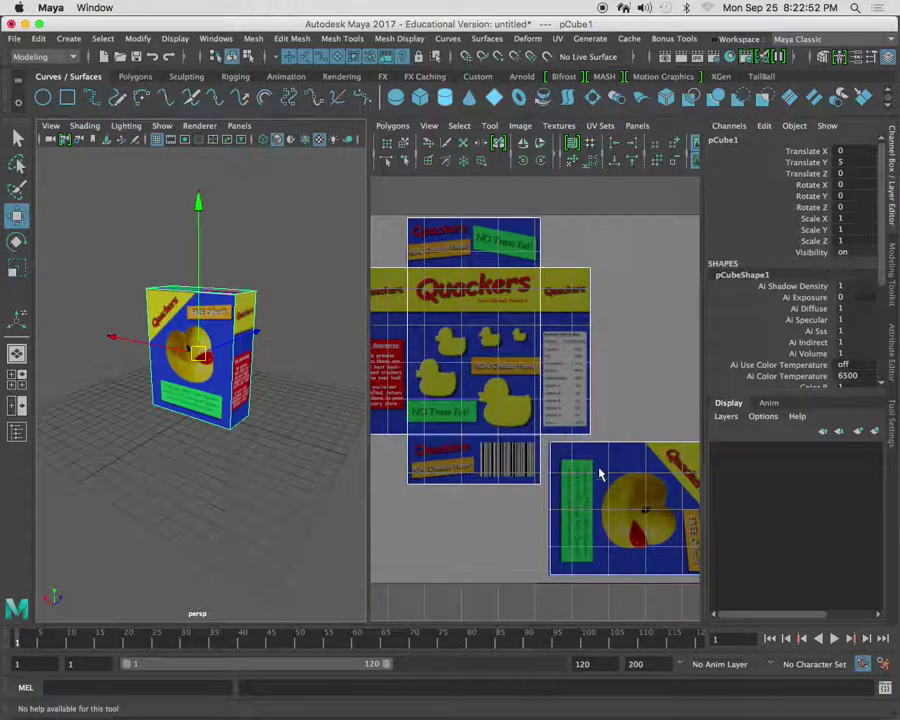
click(618, 446)
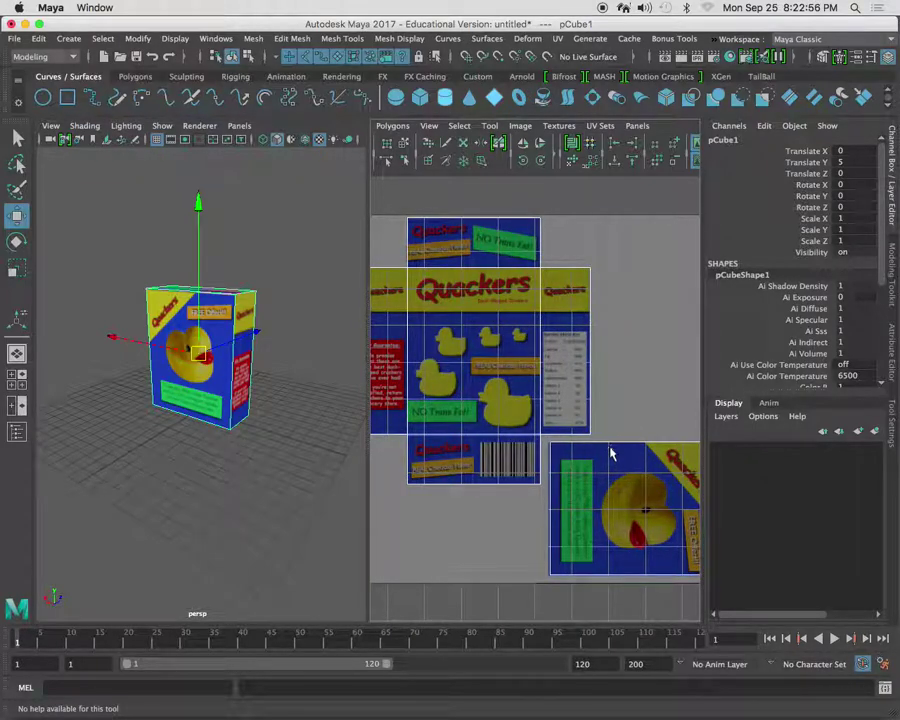
right_drag(614, 447, 609, 478)
click(620, 450)
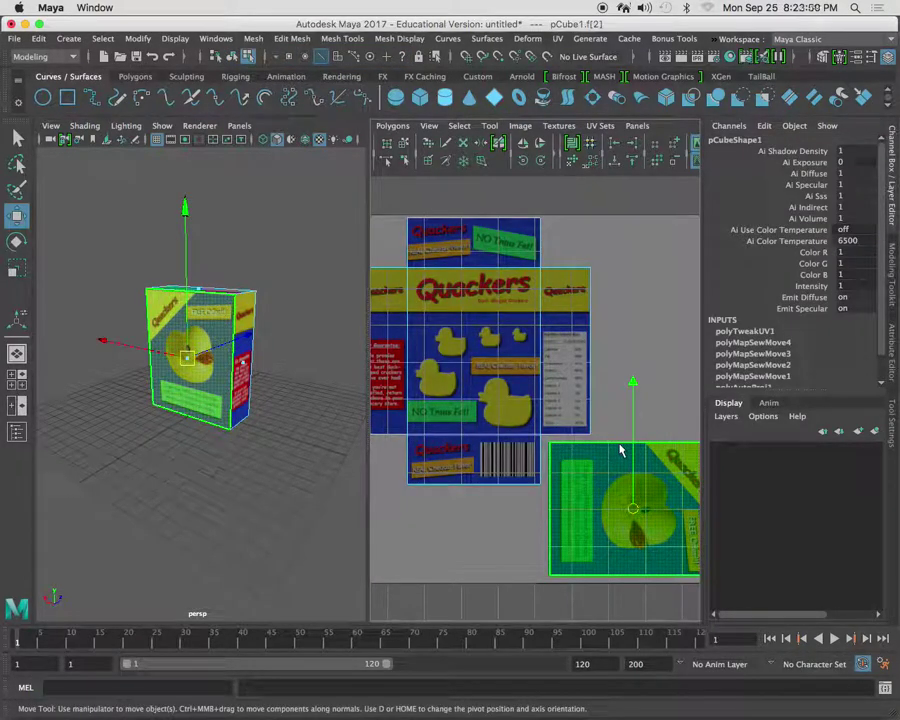
click(633, 381)
scroll(285, 378, up, 6)
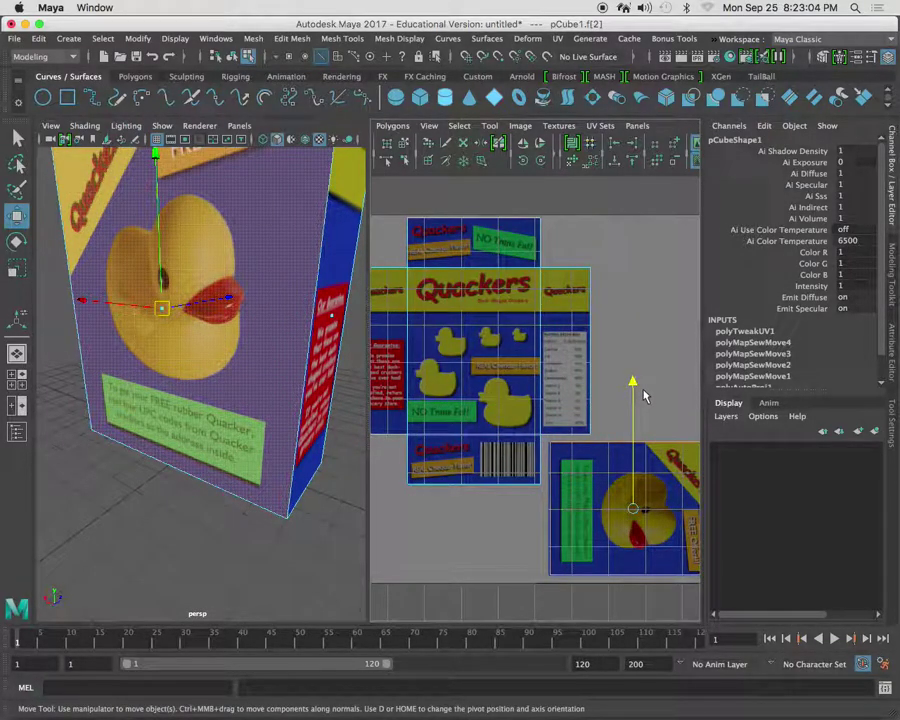
drag(633, 381, 633, 385)
click(233, 508)
Check the box's nutrition information side, return to object mode and select the whole box.
alt+drag(152, 368, 350, 359)
scroll(222, 364, down, 5)
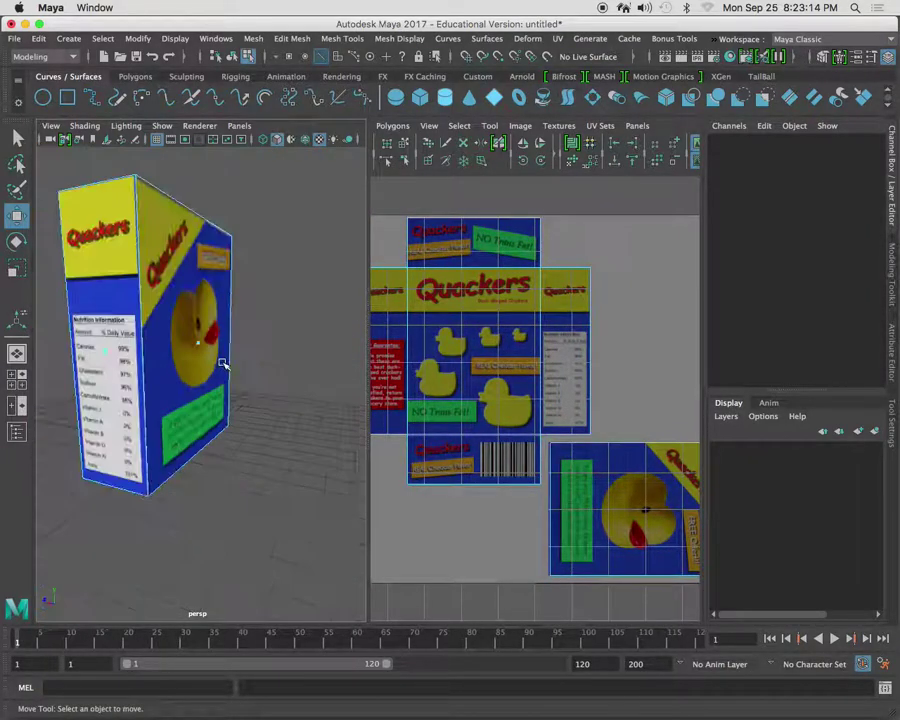
alt+drag(217, 363, 257, 297)
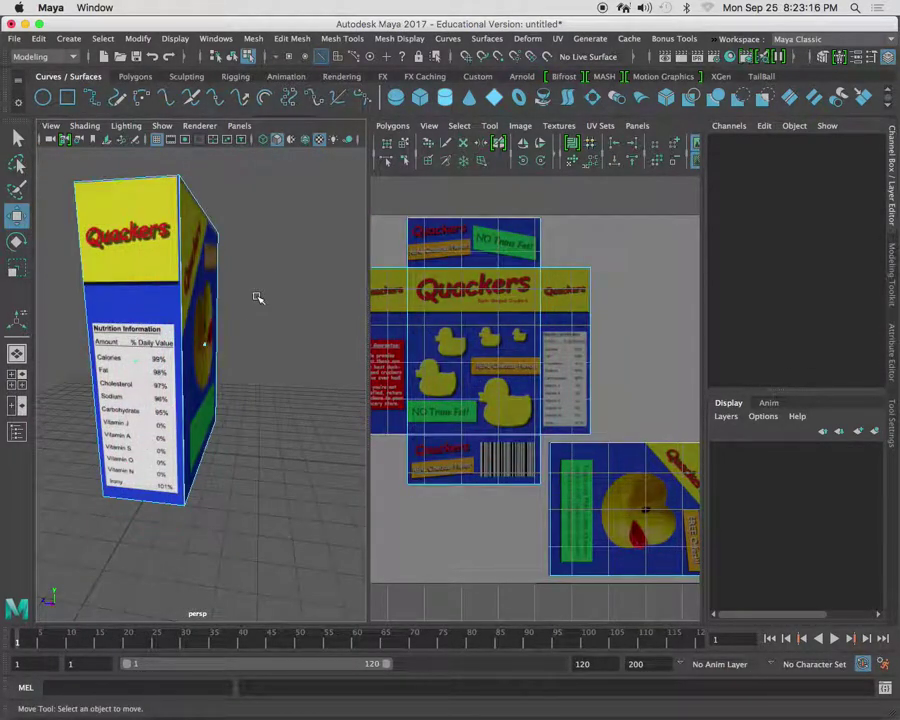
right_drag(188, 301, 250, 280)
click(291, 279)
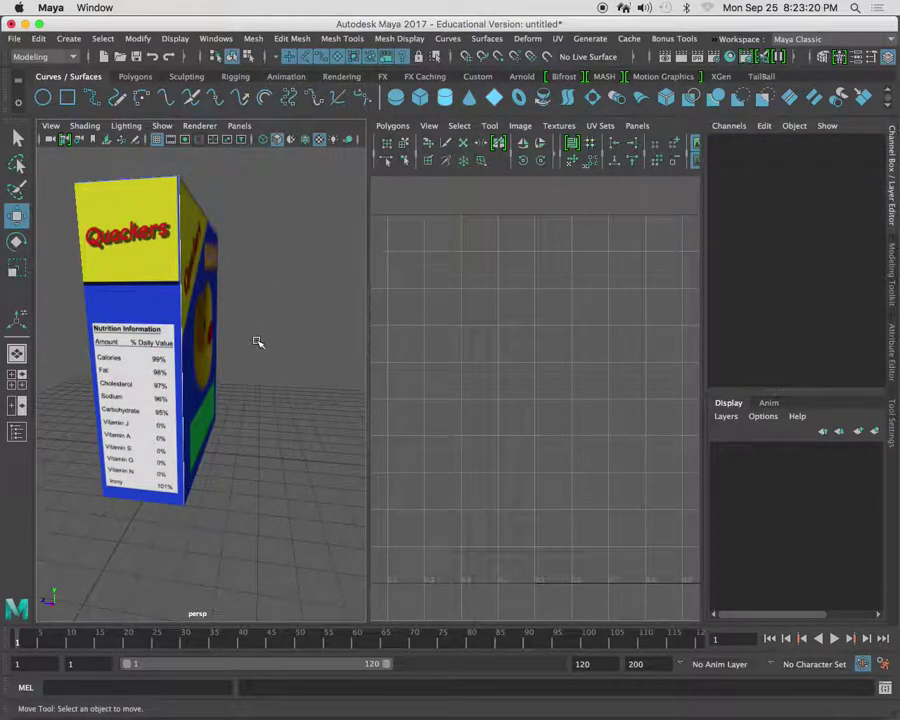
click(181, 345)
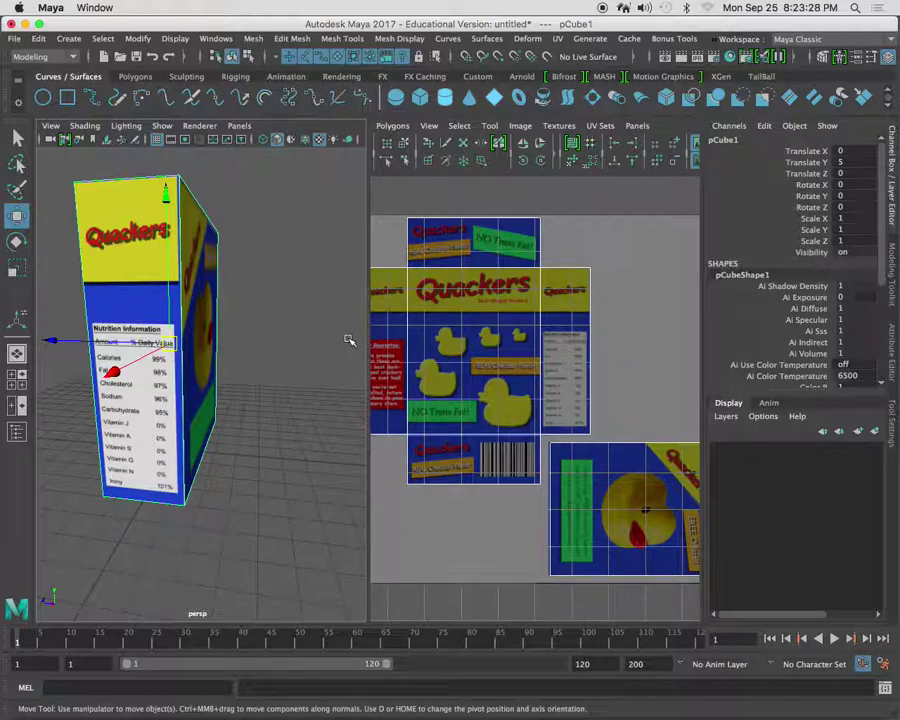
key(space)
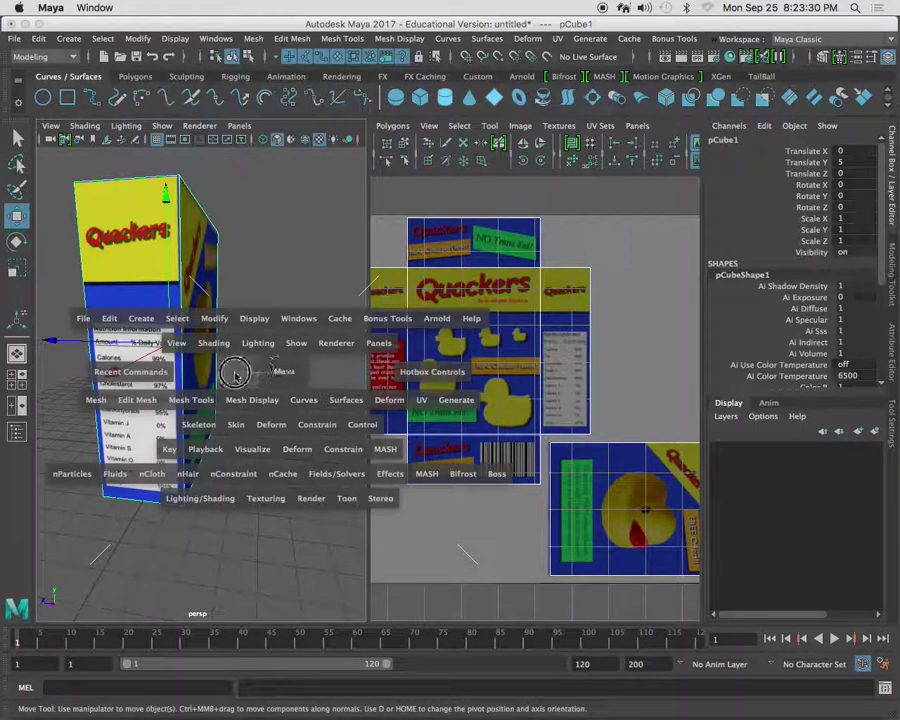
click(287, 372)
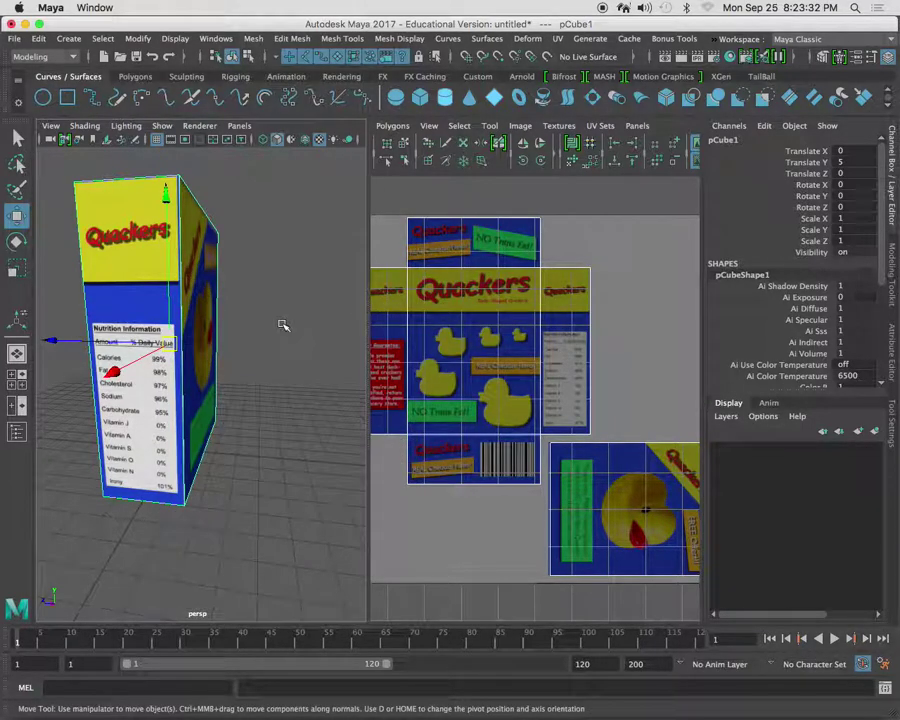
Split the UVs along the shared edge between the small-ducks front panel and the nutrition information panel.
alt+drag(285, 327, 222, 332)
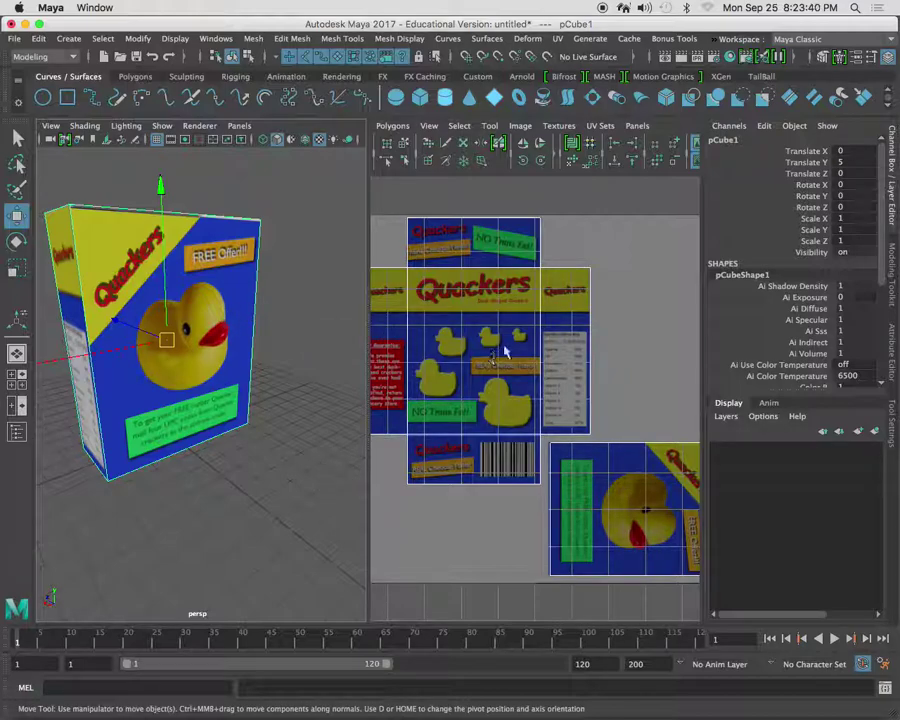
right_drag(588, 323, 585, 286)
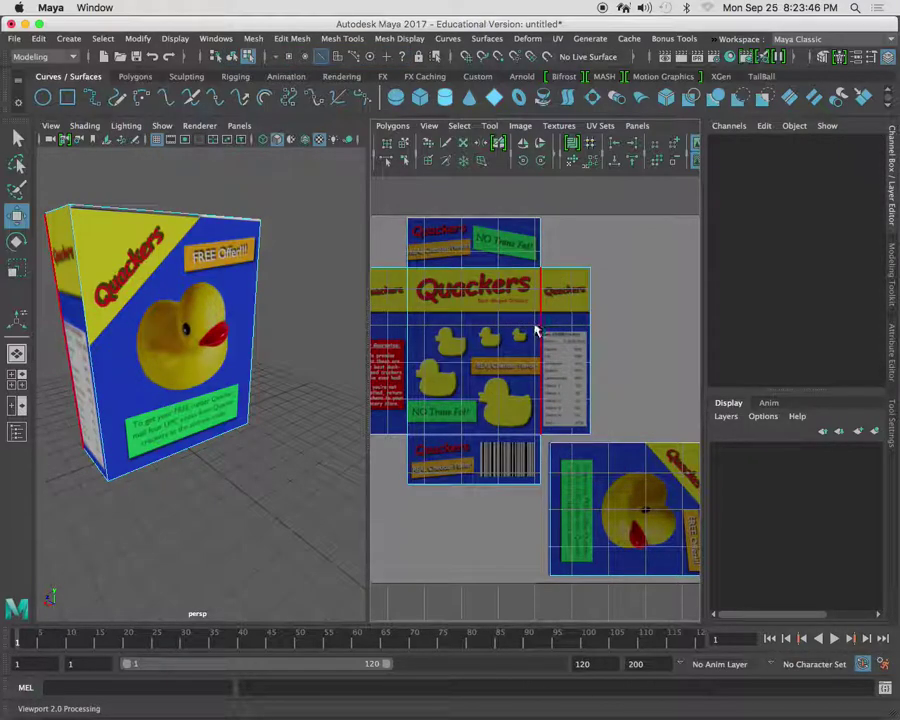
click(541, 326)
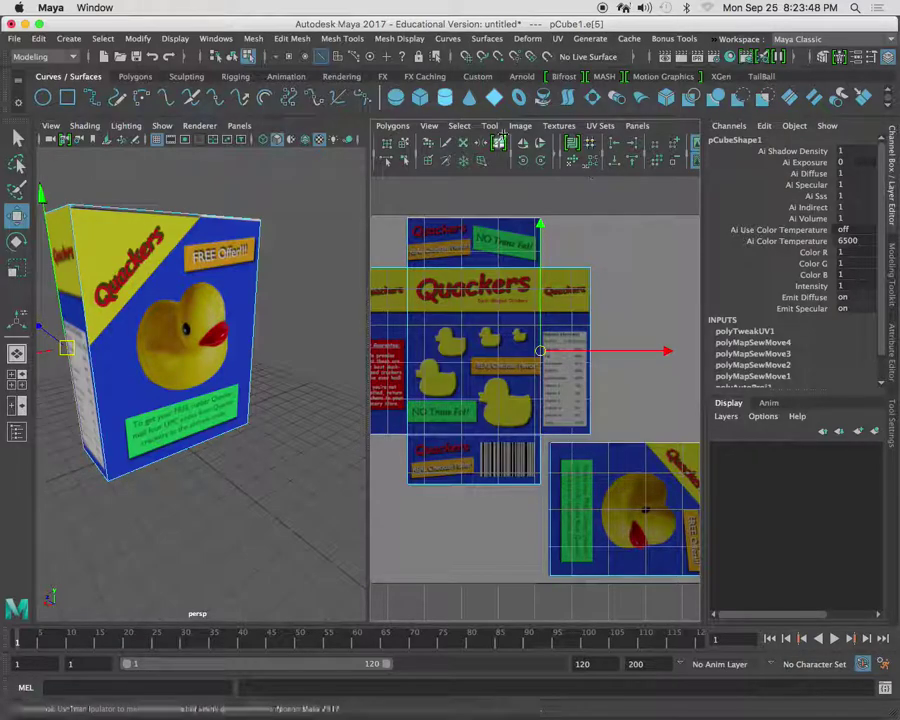
click(394, 128)
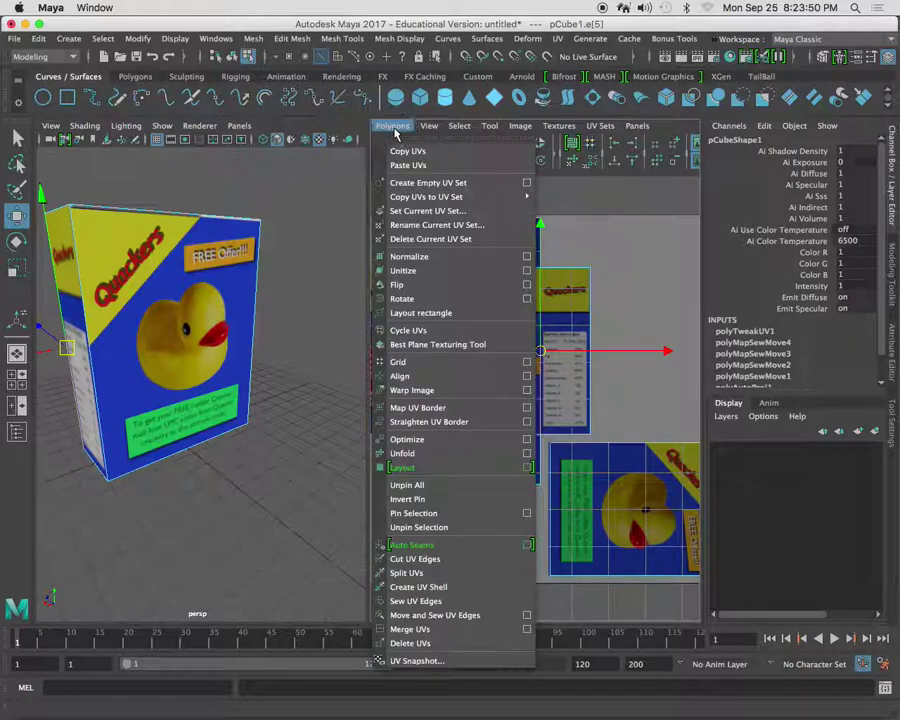
click(417, 575)
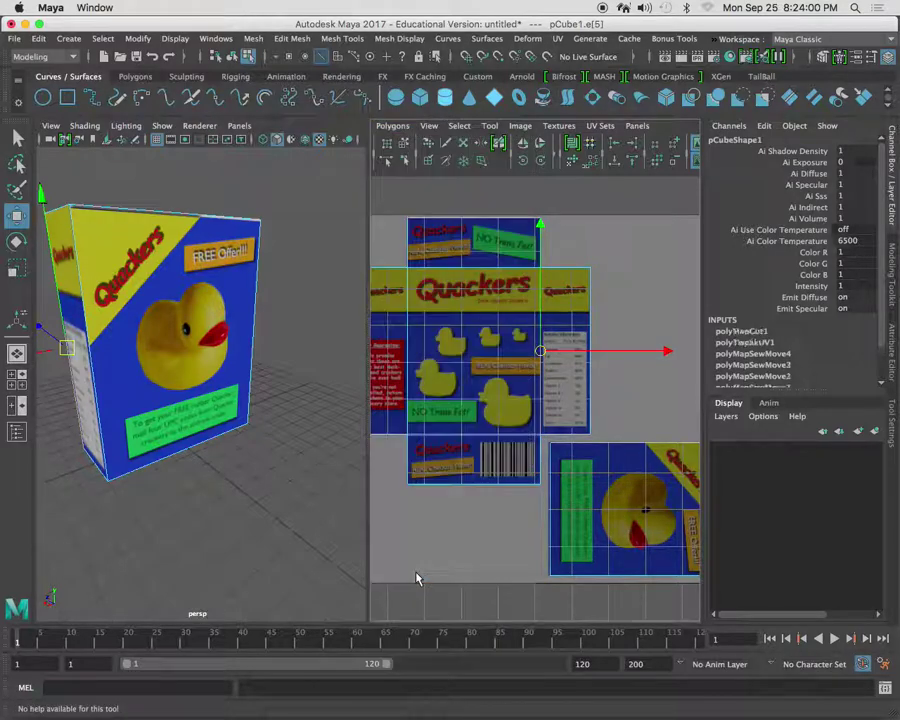
click(657, 304)
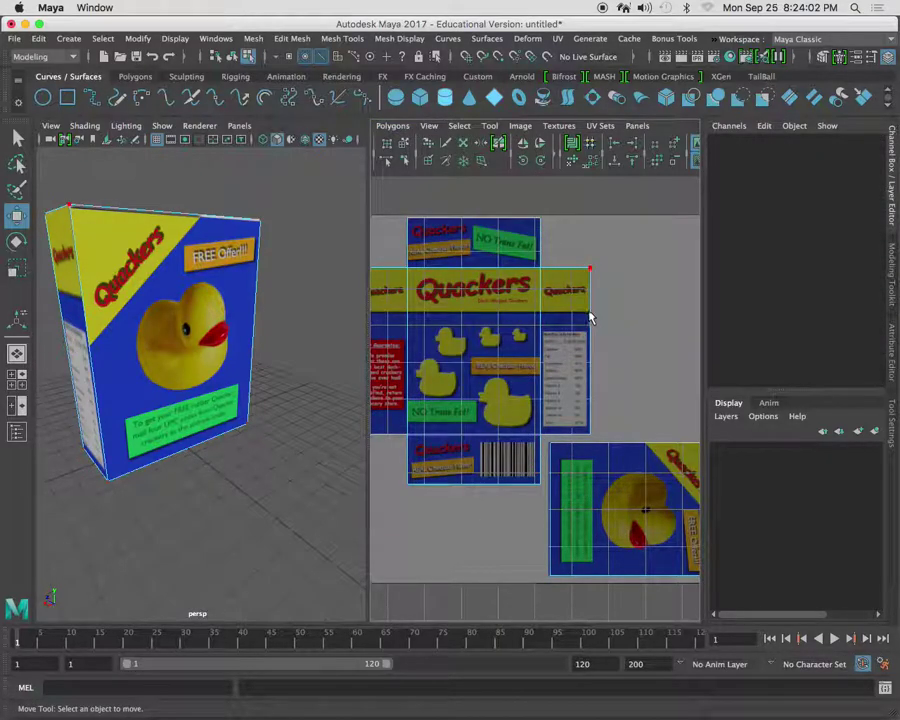
Move the nutrition panel's UV face sideways away from the front panel as a test, undo the move and deselect it.
right_click(590, 313)
right_drag(590, 313, 532, 291)
click(590, 330)
drag(667, 352, 685, 350)
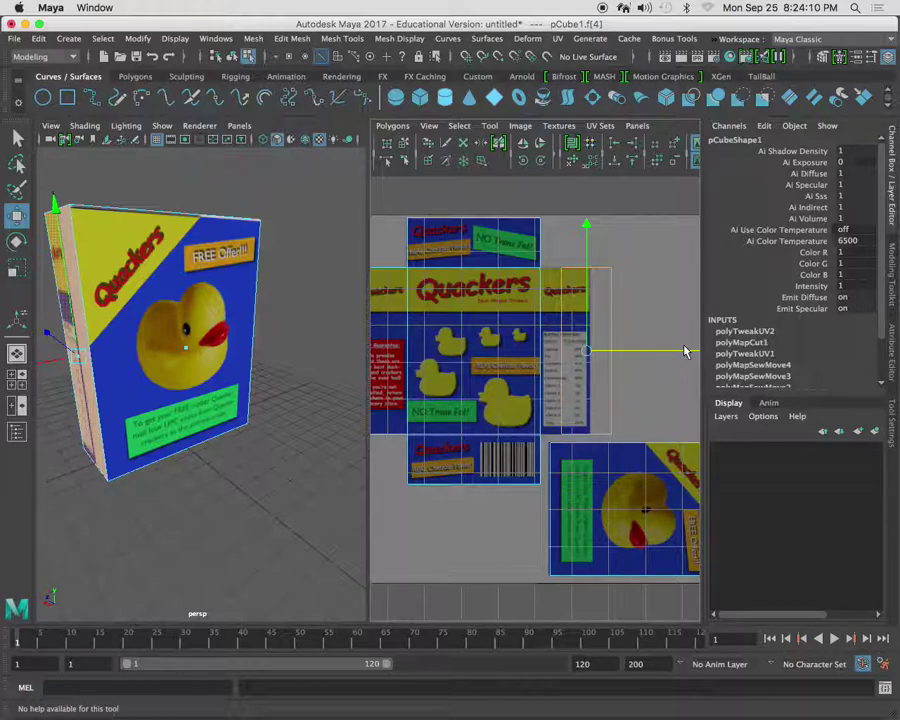
key(ctrl+z)
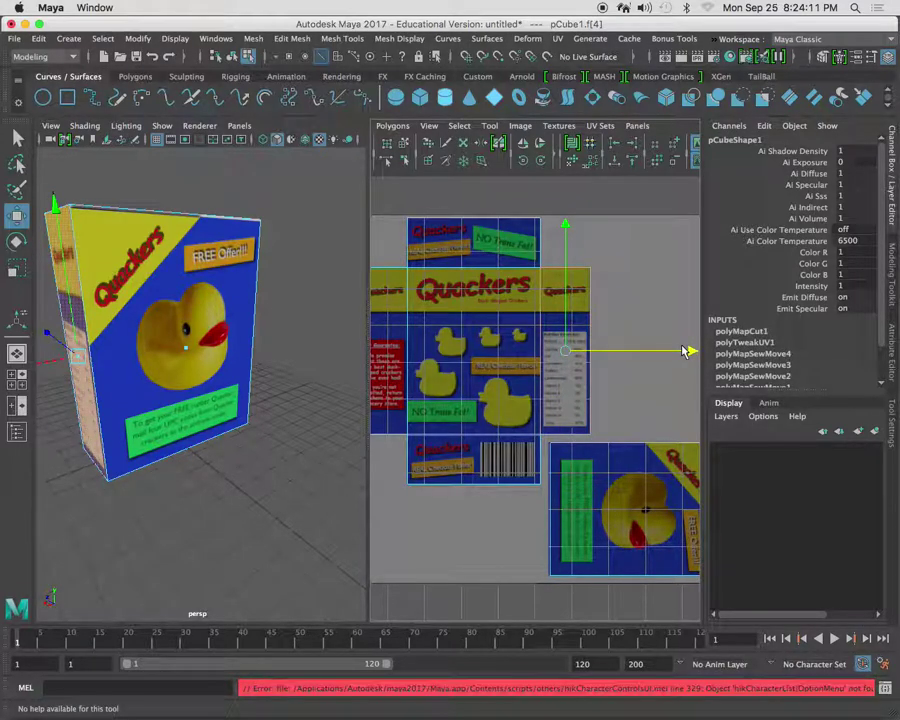
click(634, 268)
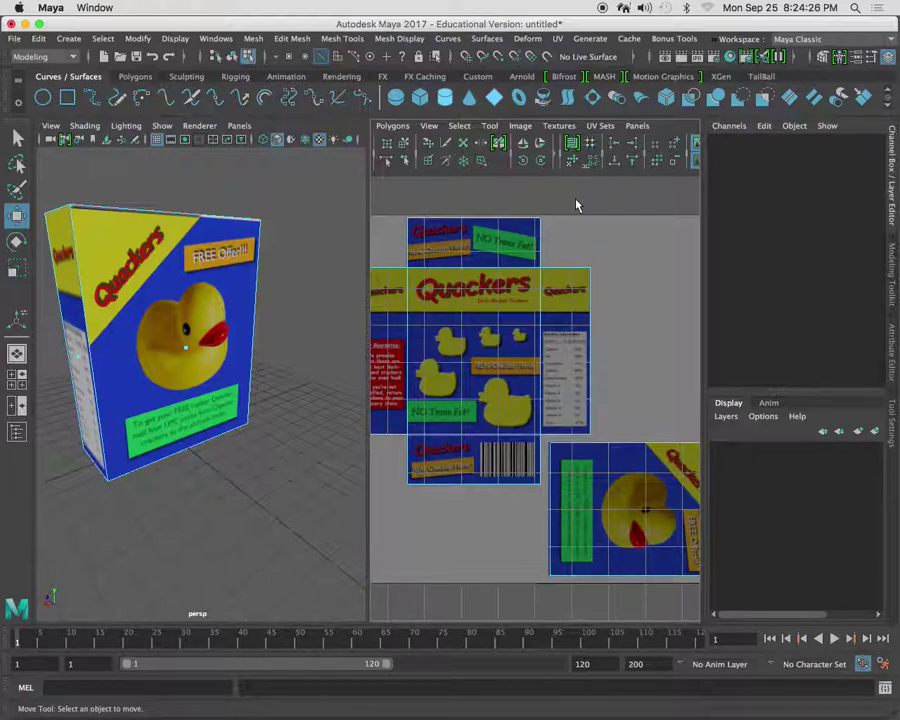
Examine the box's nutrition information side up close, return the box to object mode and frame it again.
alt+drag(120, 380, 217, 376)
click(209, 327)
click(205, 400)
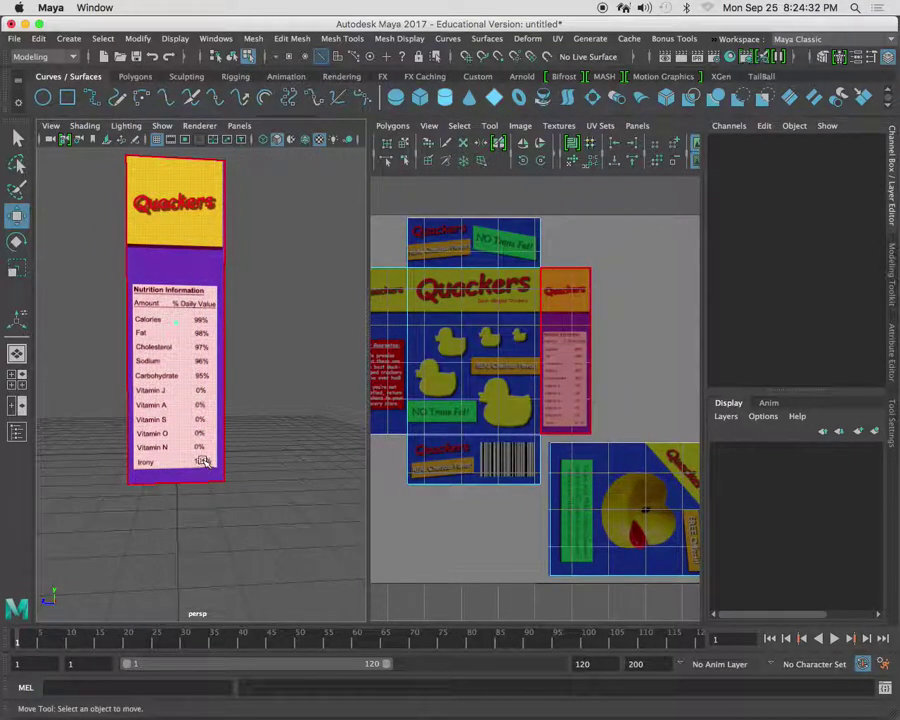
click(241, 447)
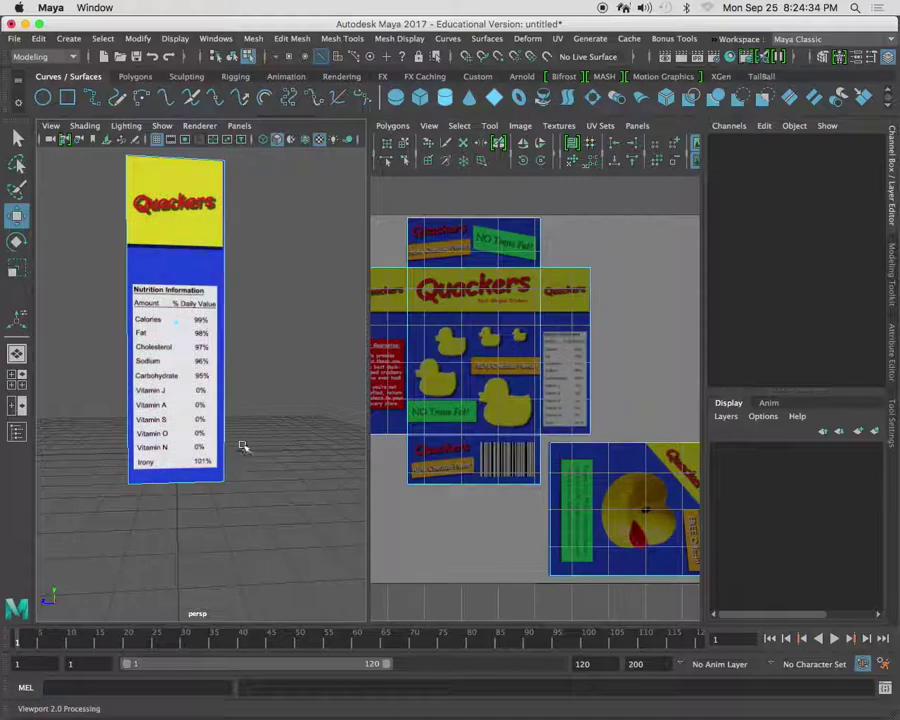
scroll(244, 445, up, 5)
click(236, 436)
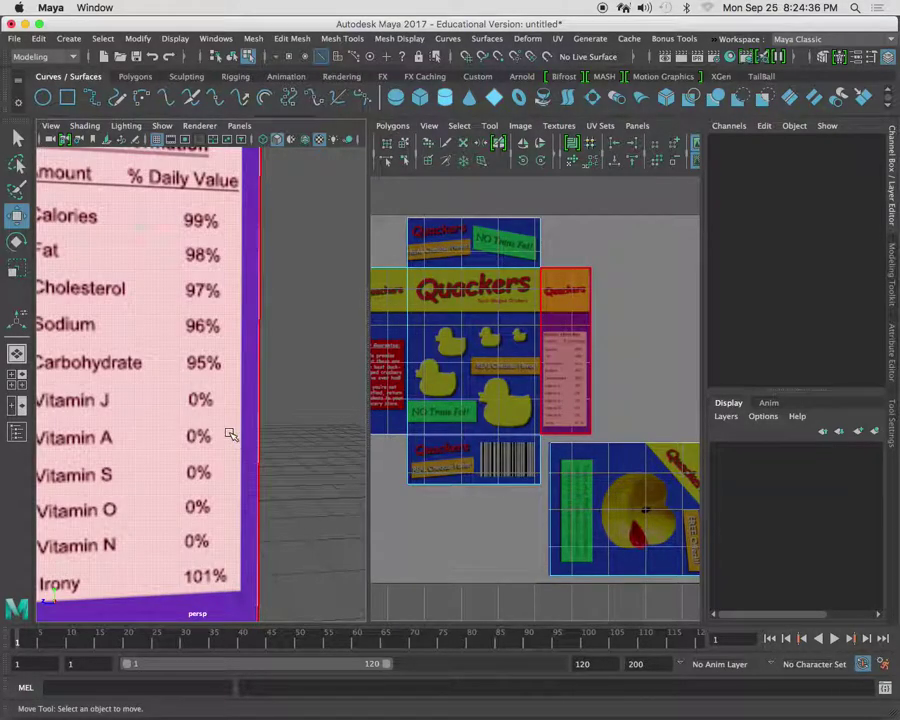
right_drag(231, 300, 286, 280)
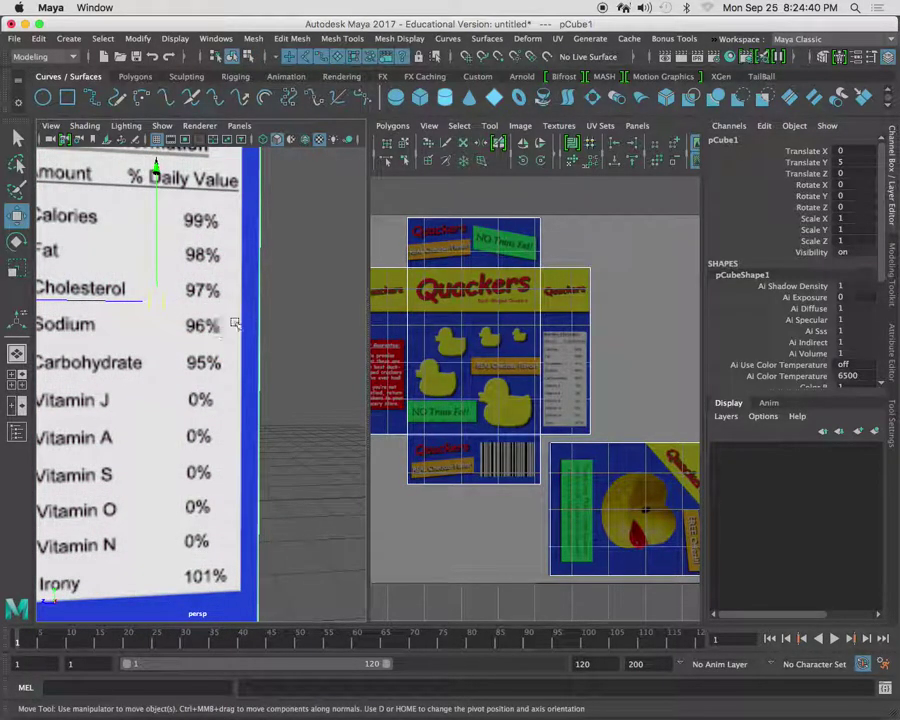
click(316, 313)
click(237, 394)
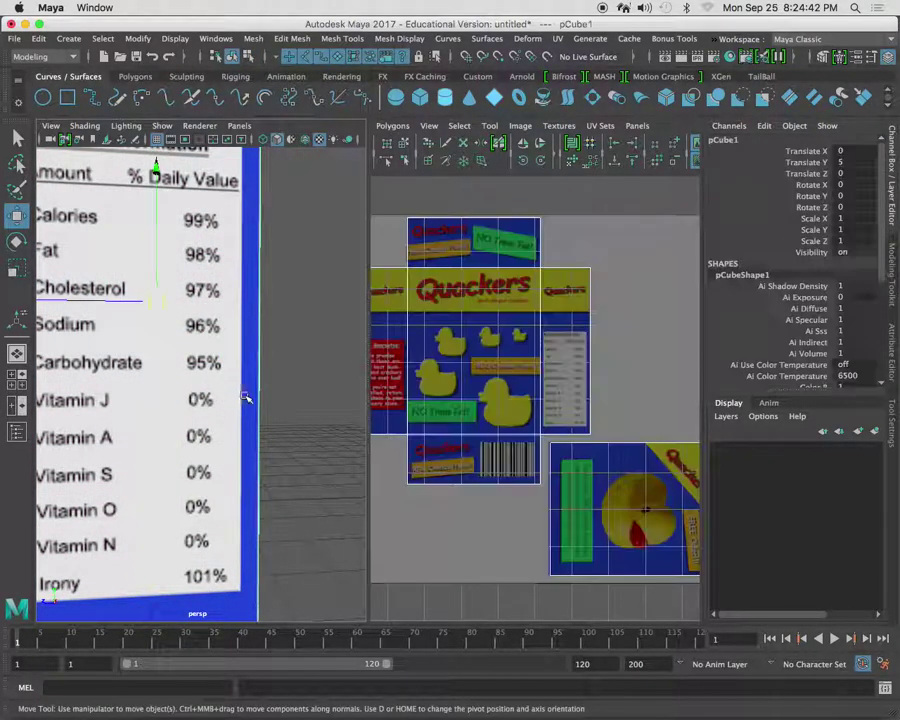
key(f)
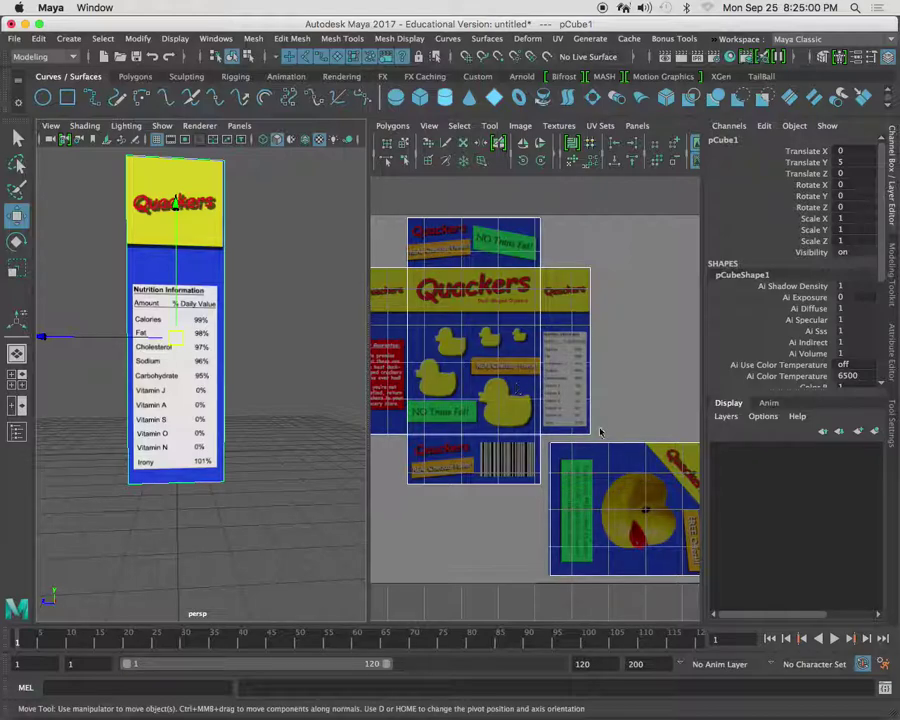
Switch to face selection on the rubber duck panel's UVs, hide the artwork image behind the UV shells and clear the selection.
alt+drag(300, 362, 205, 366)
right_click(650, 446)
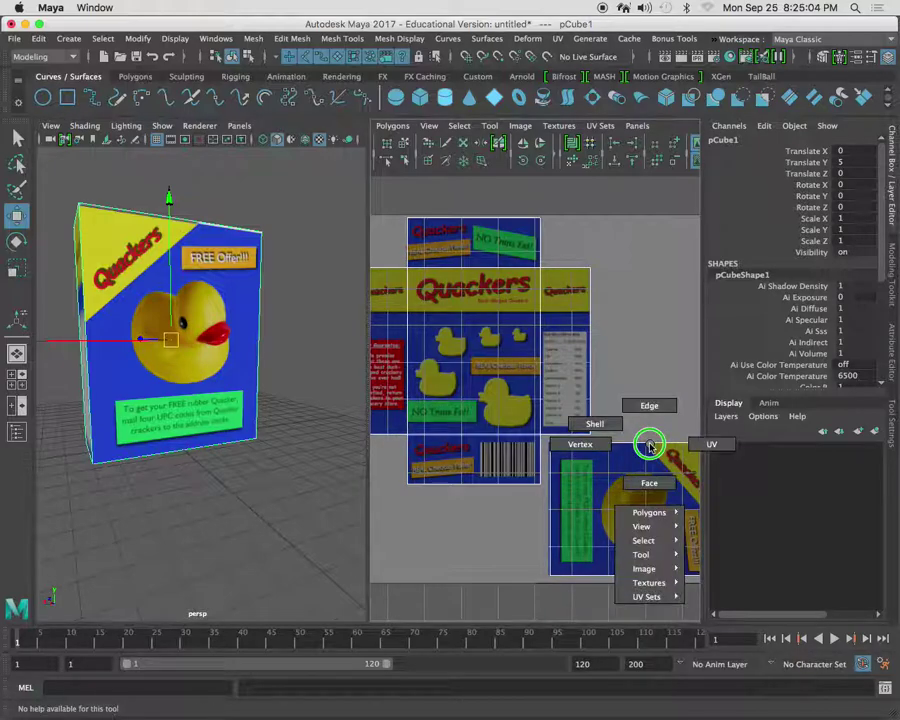
click(649, 483)
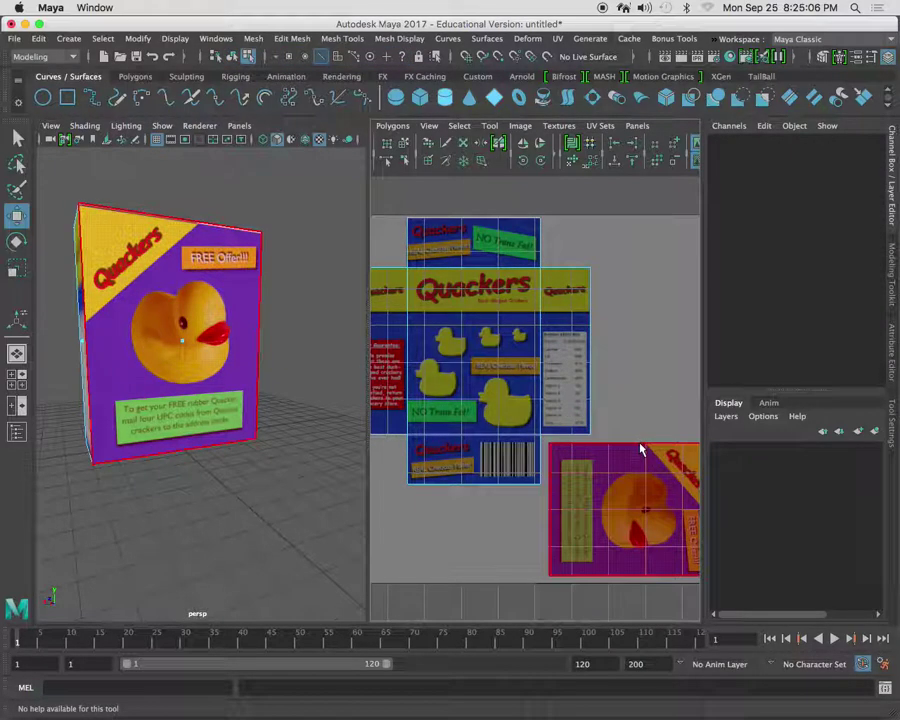
click(641, 449)
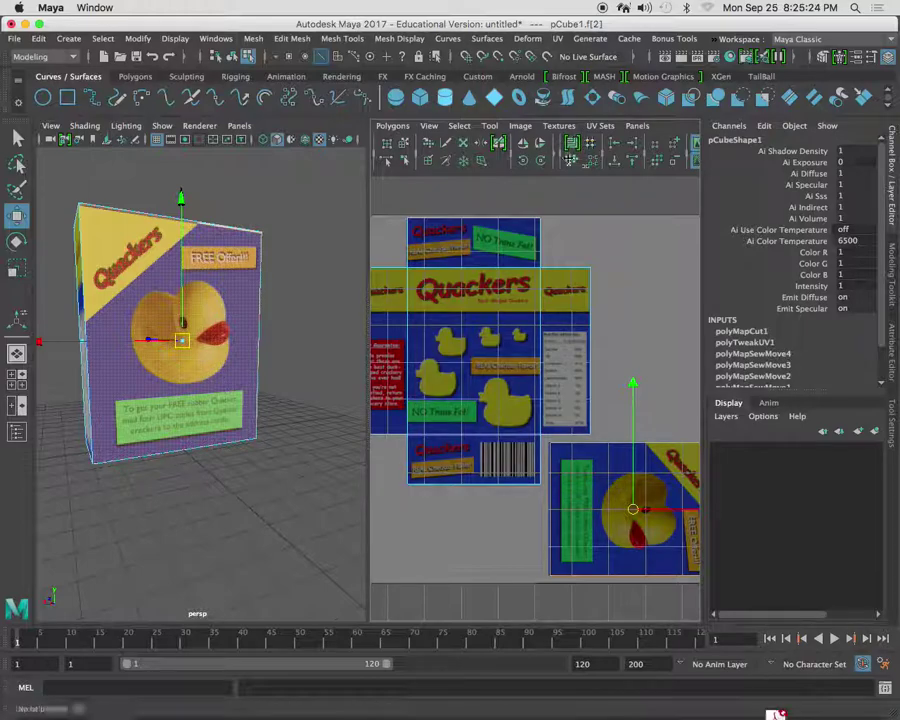
click(698, 145)
scroll(507, 236, down, 2)
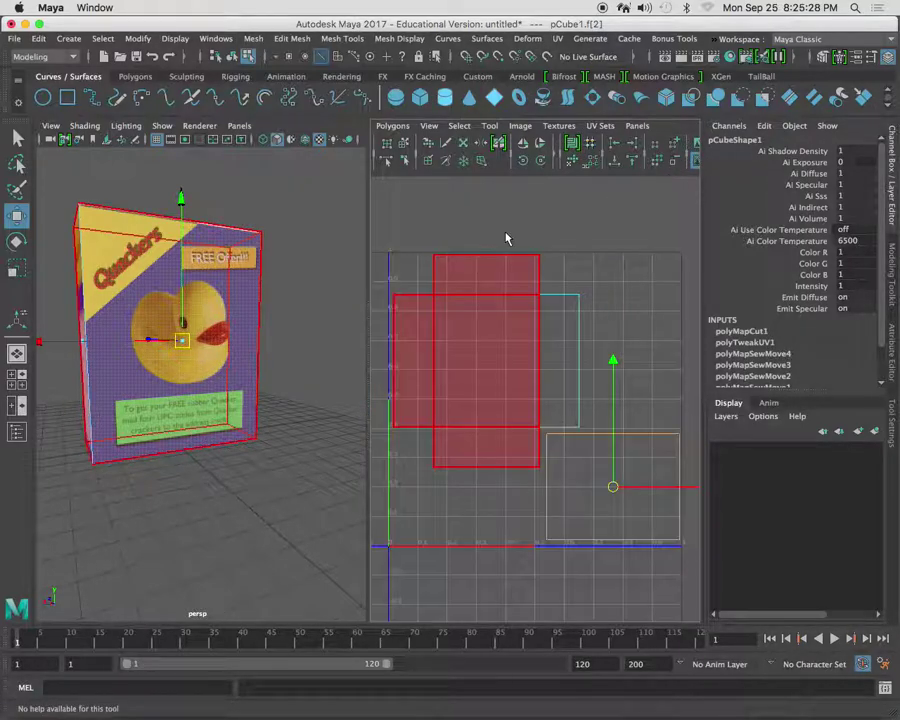
click(527, 215)
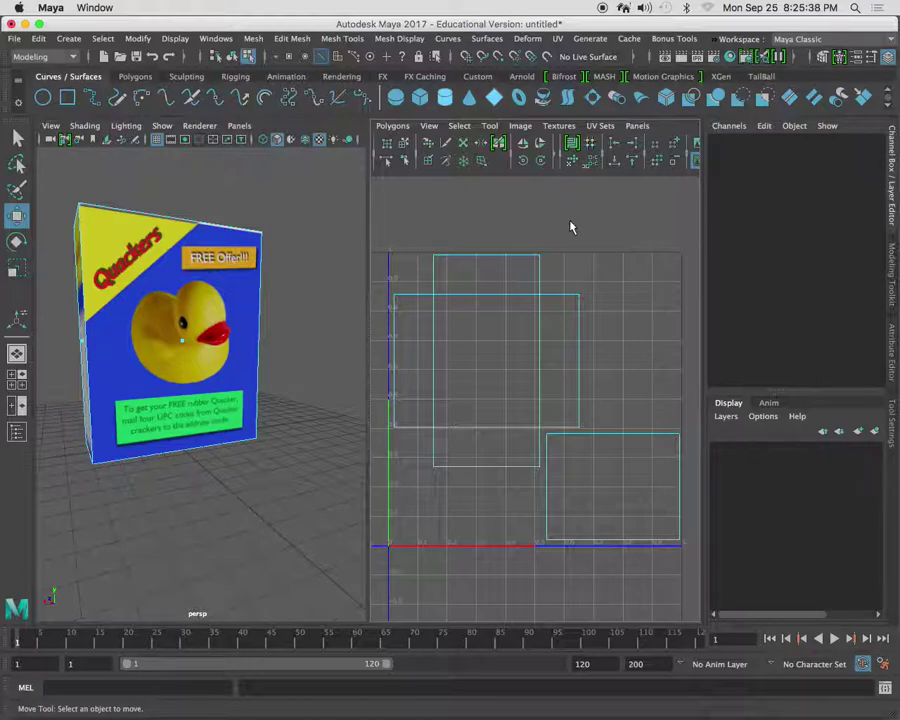
Open the UV Snapshot settings and set the output file to BoxUV on the Desktop.
click(393, 127)
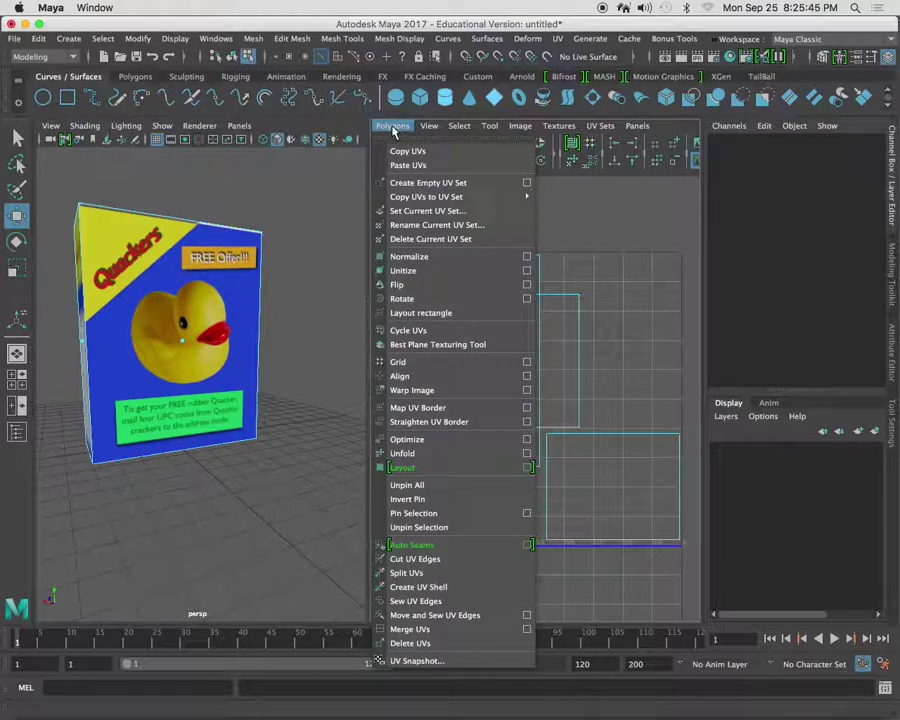
click(455, 665)
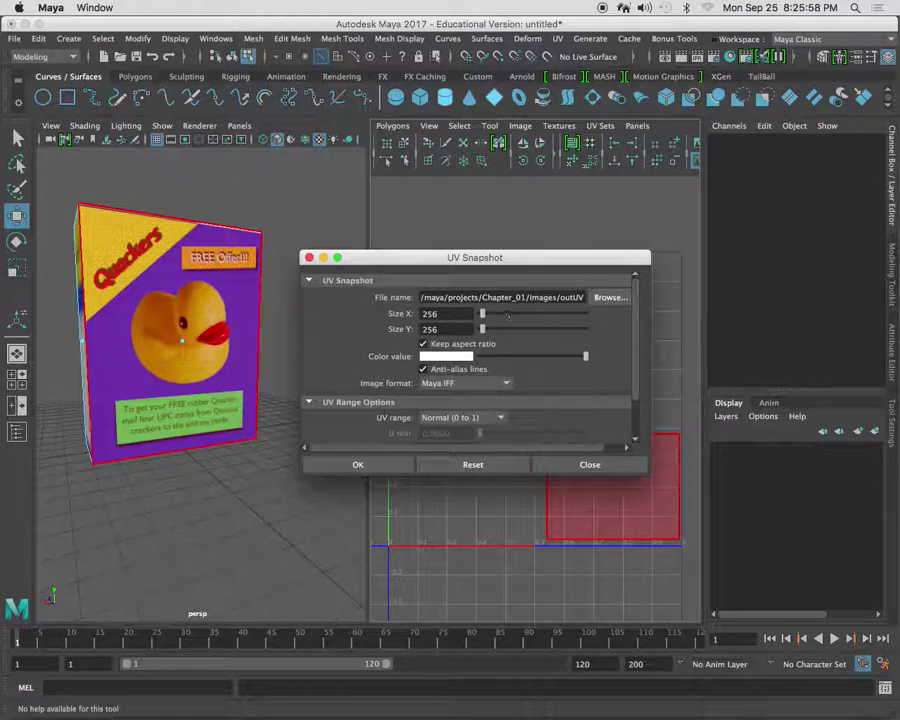
drag(424, 297, 621, 297)
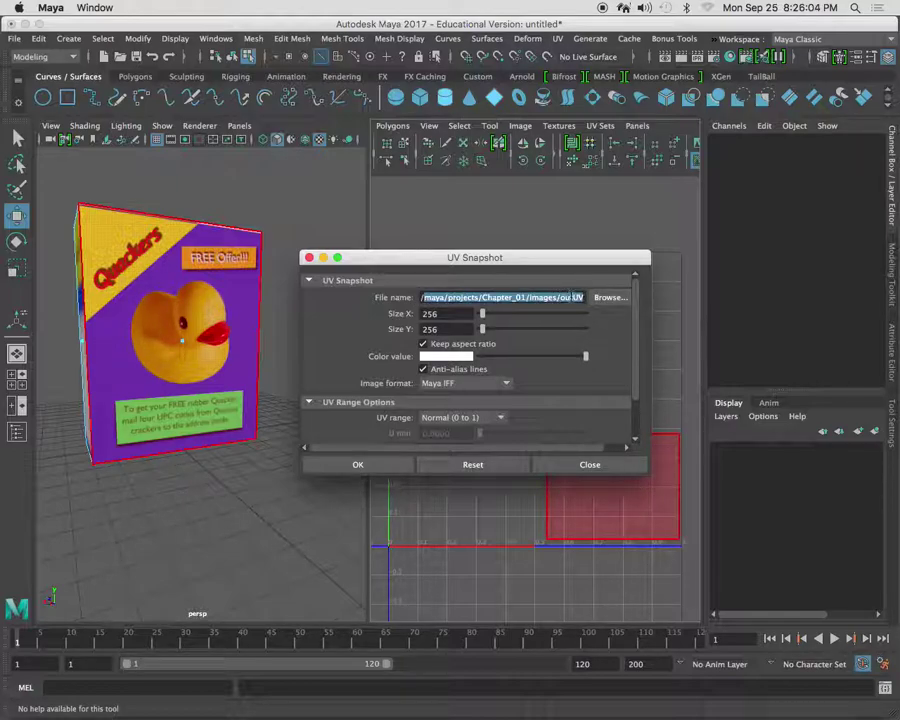
click(610, 297)
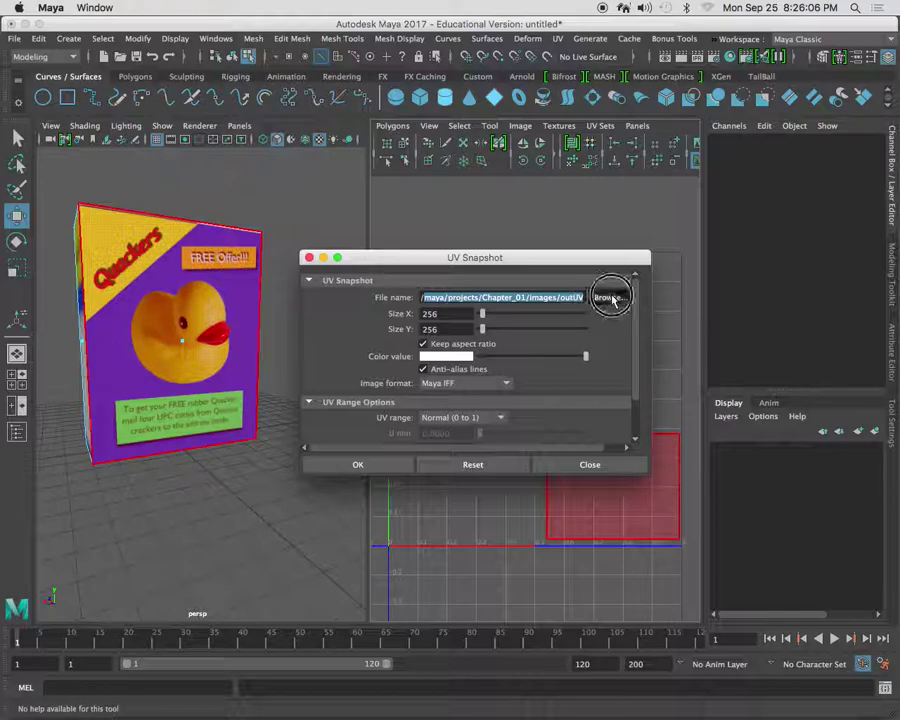
click(160, 176)
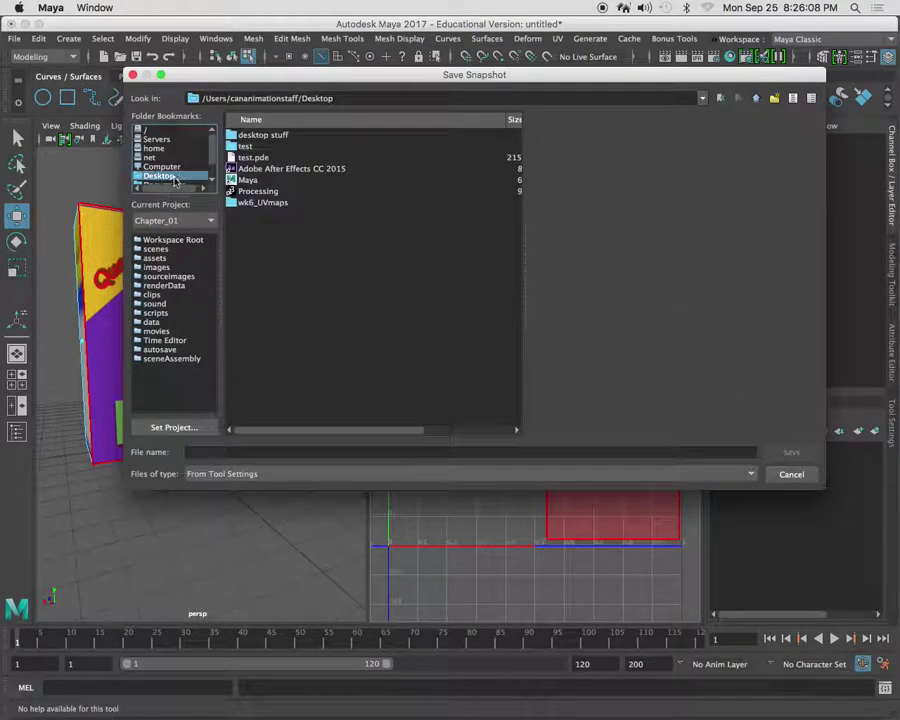
click(262, 453)
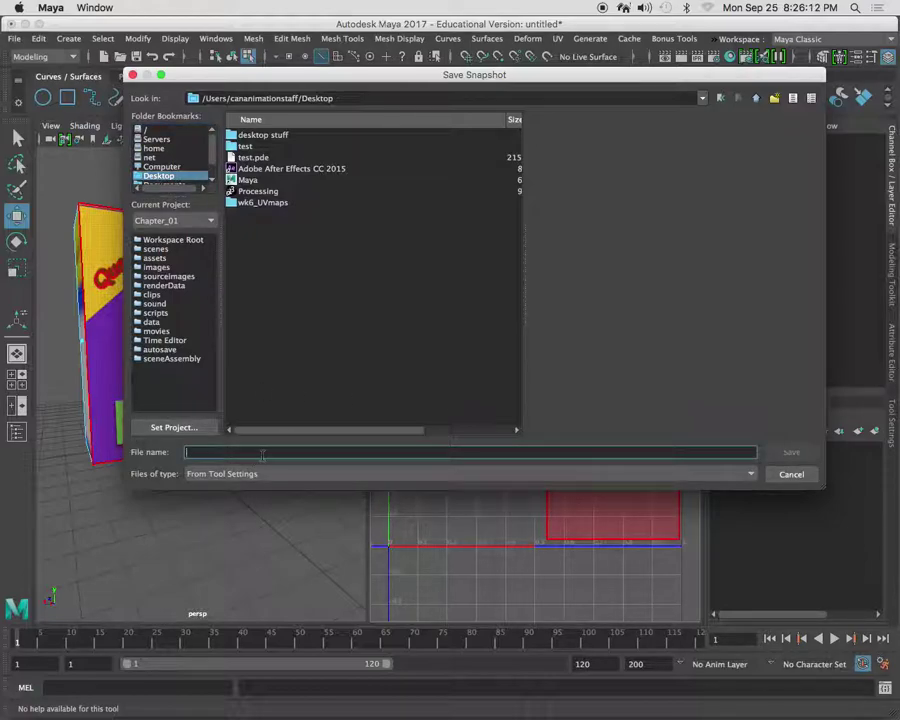
text(BoxUV)
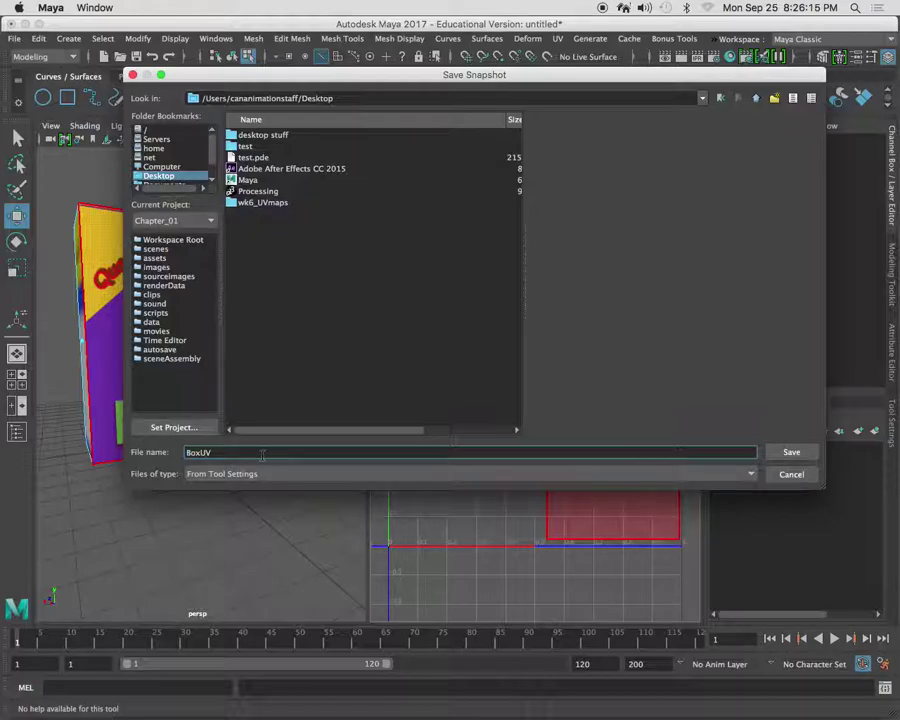
key(Return)
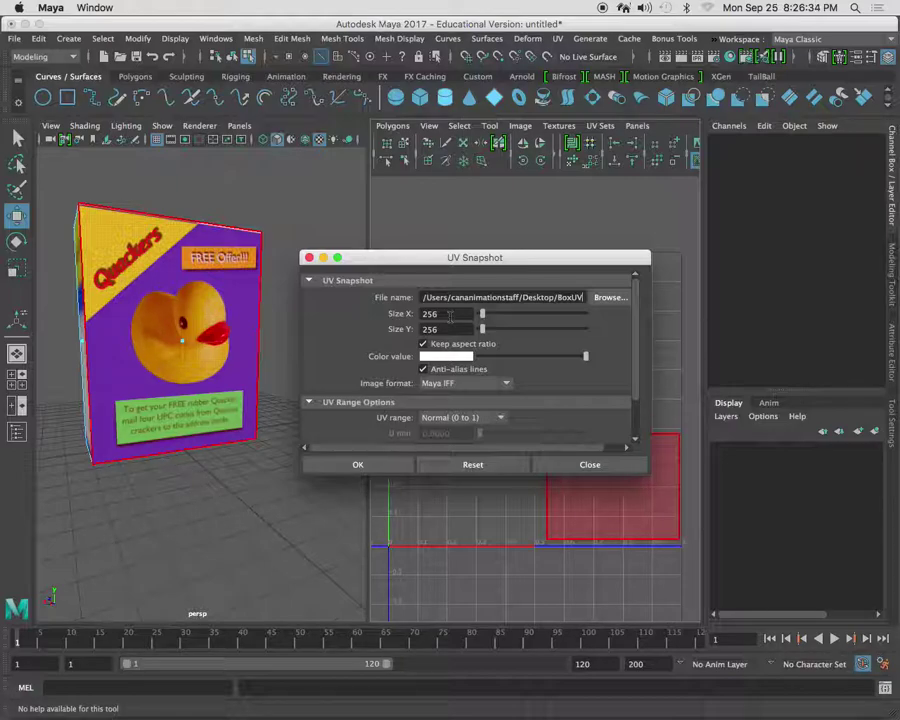
Set the UV snapshot size to 2048 by 2048 with the Targa image format and try to save the snapshot.
double_click(450, 314)
text(2048)
key(Tab)
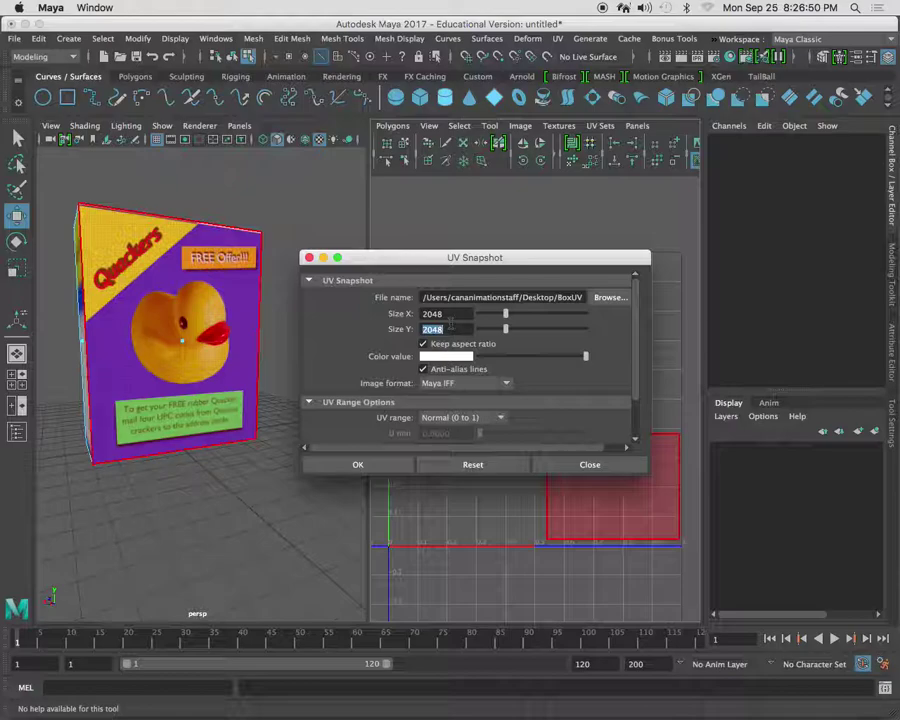
click(505, 384)
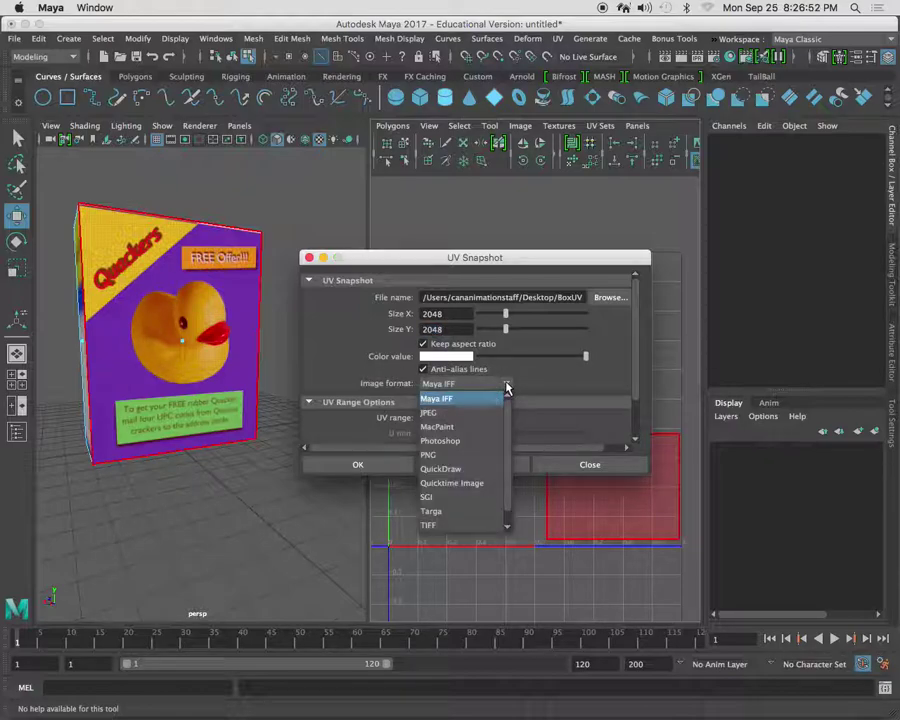
scroll(506, 410, down, 1)
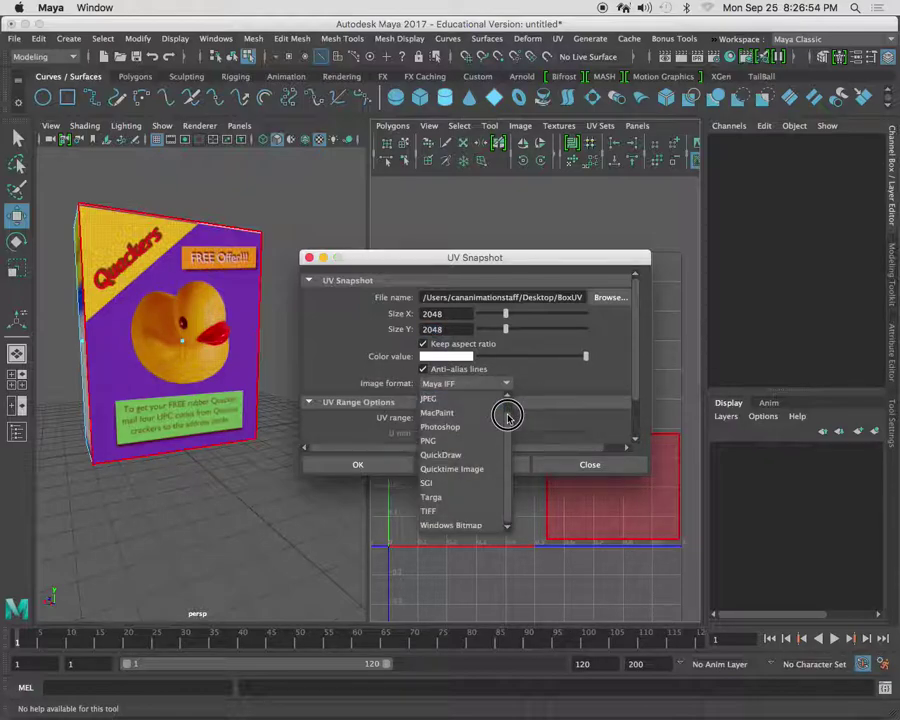
click(495, 398)
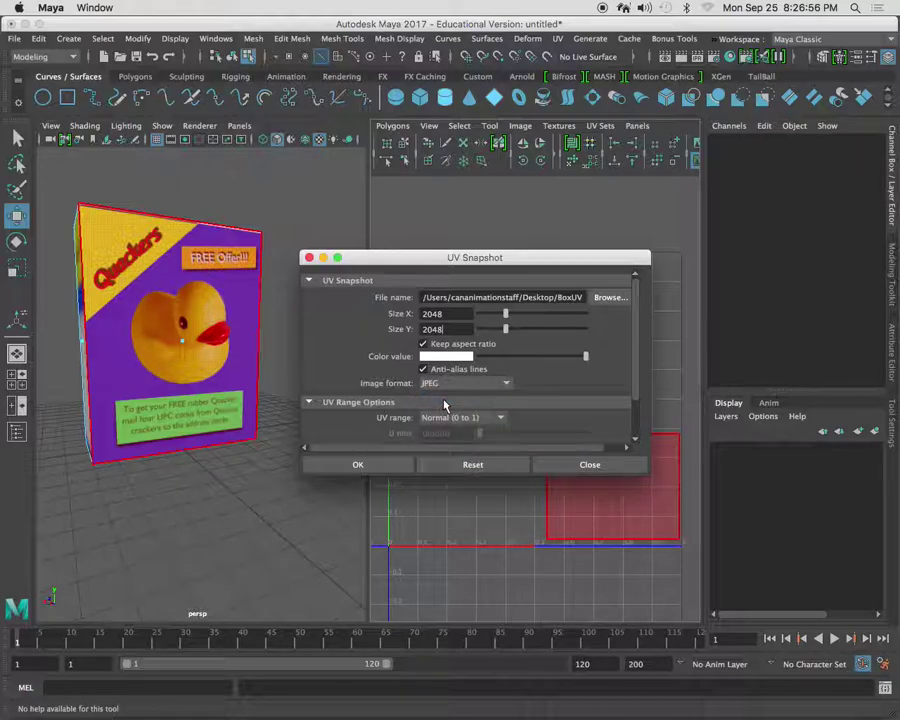
click(506, 383)
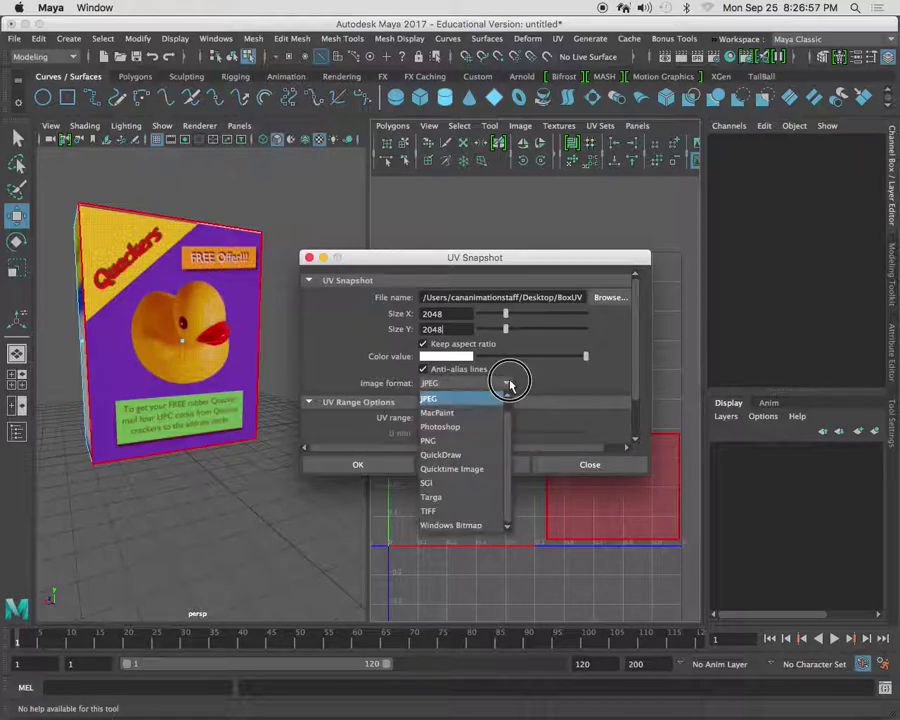
click(462, 498)
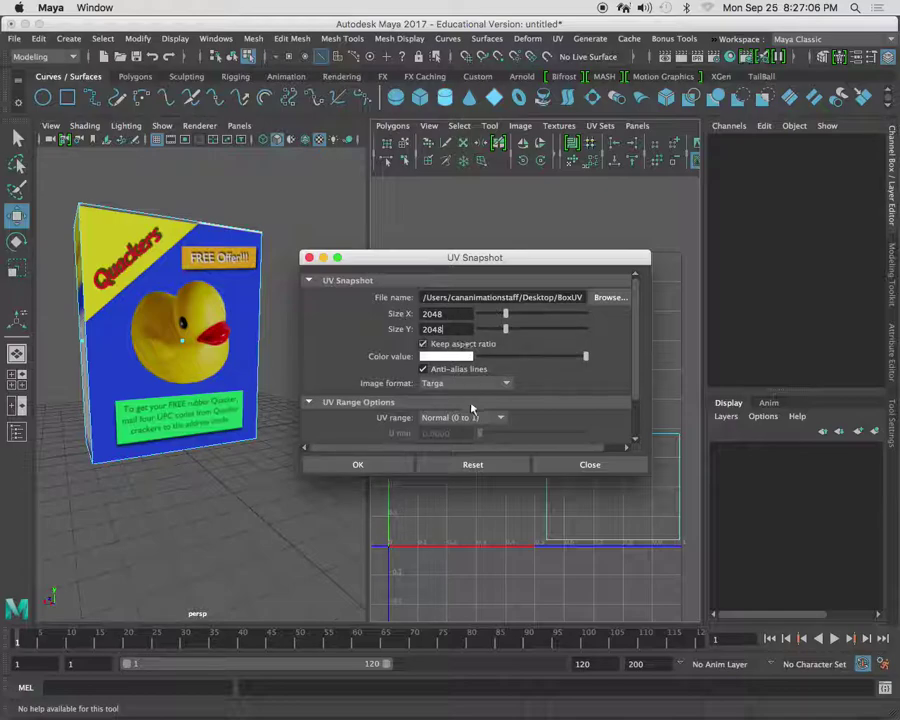
click(380, 466)
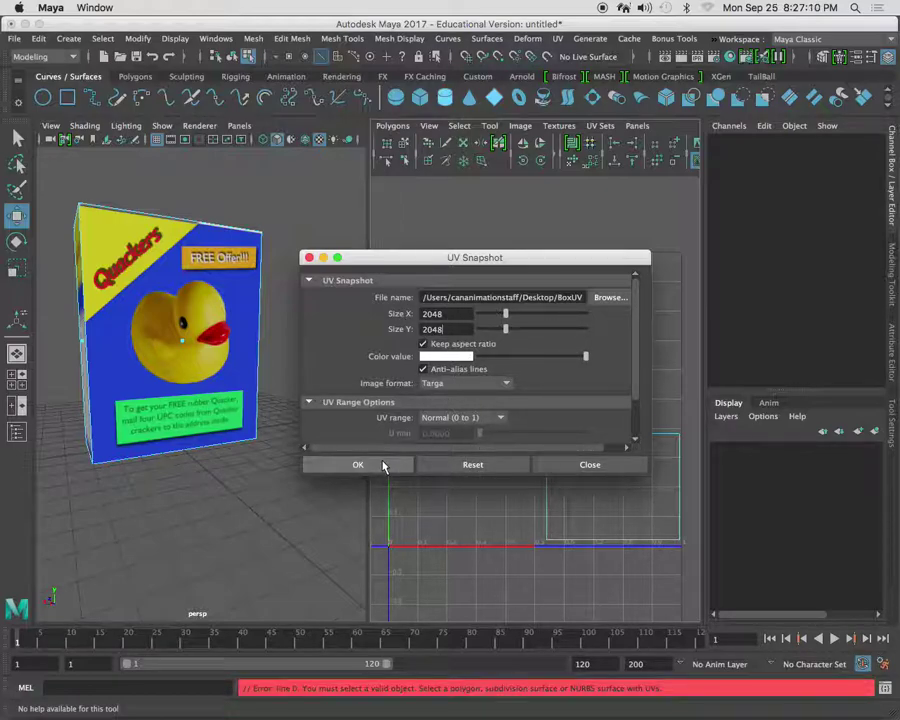
Return the box to object mode so it is selected and save its UV snapshot with the current settings.
right_click(189, 327)
right_drag(189, 327, 214, 282)
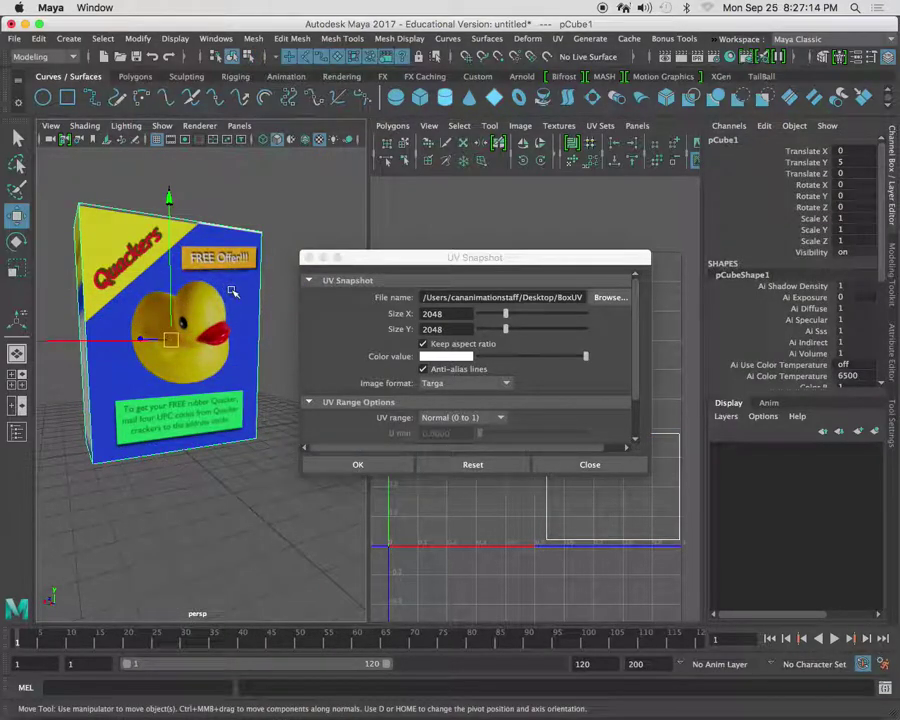
click(393, 467)
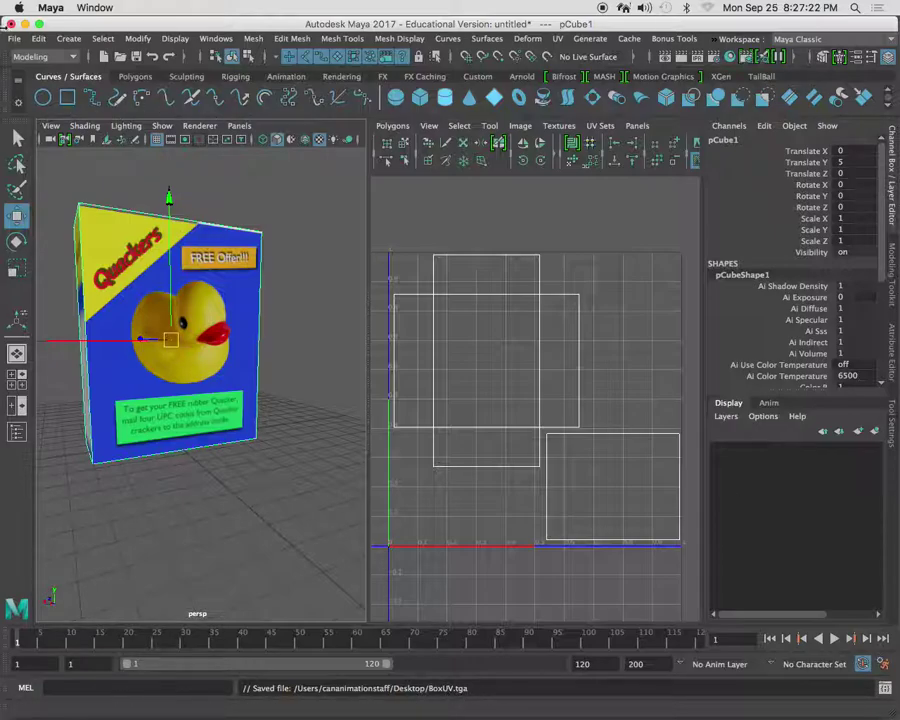
Minimize Maya and the browser, open the desktop file BoxUV.tga in Photoshop and zoom in on its upper-left UV shells.
click(24, 23)
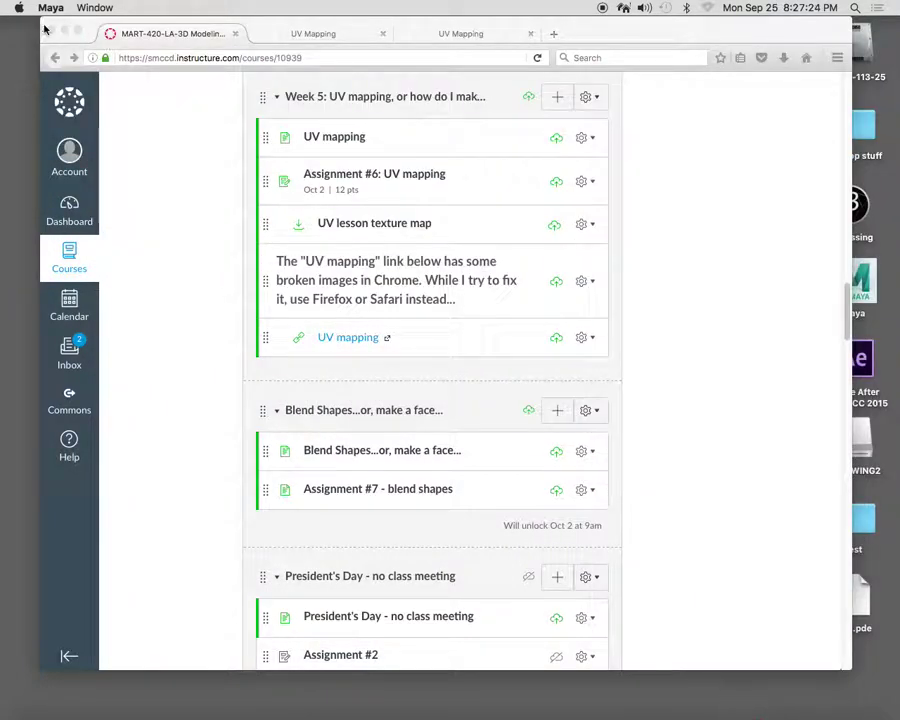
click(64, 30)
drag(768, 370, 421, 700)
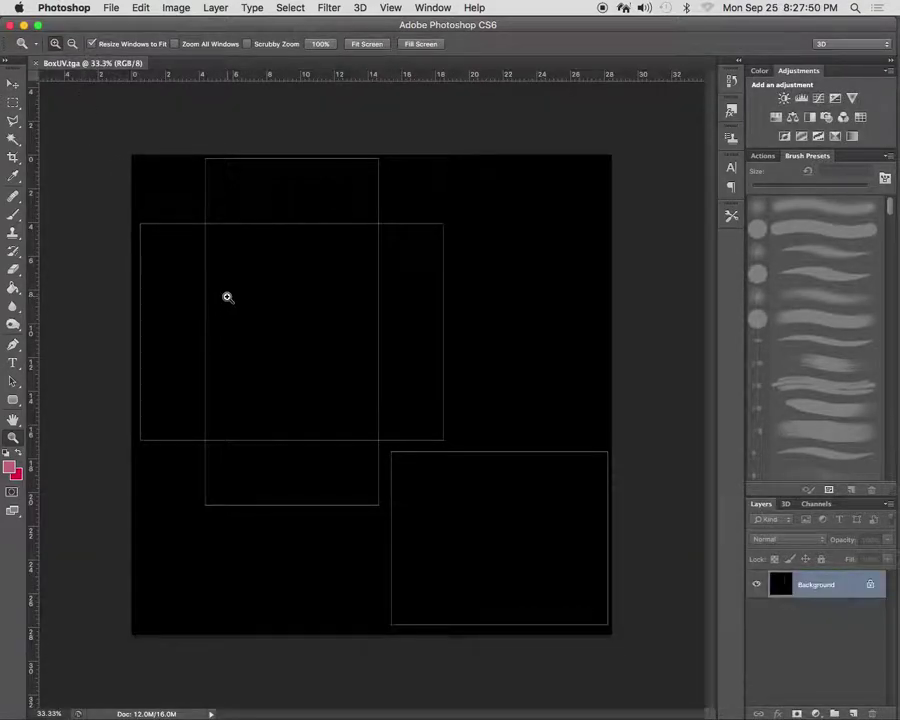
click(165, 211)
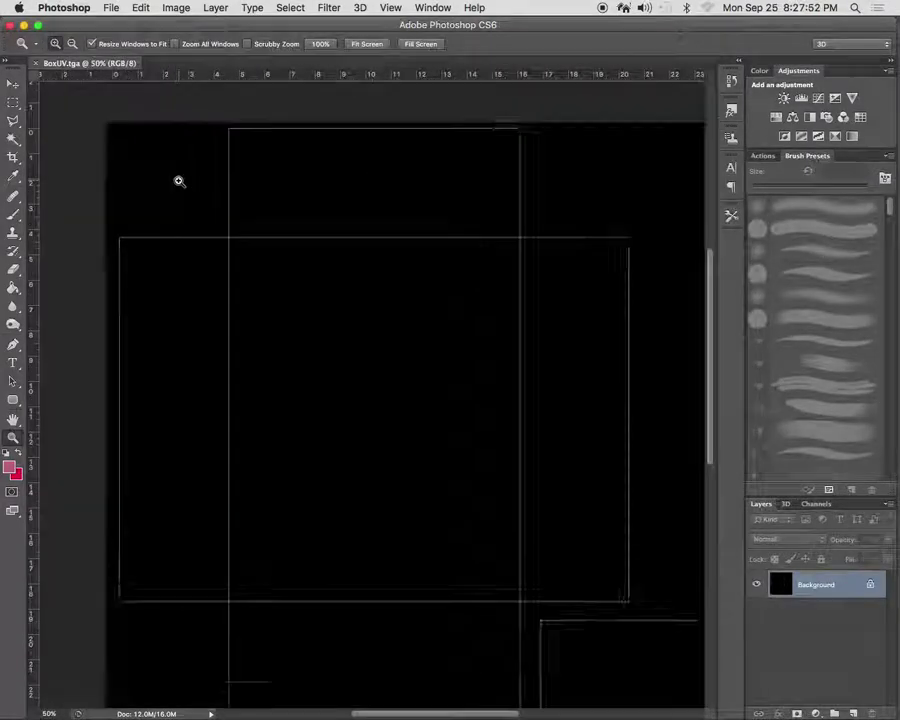
click(179, 181)
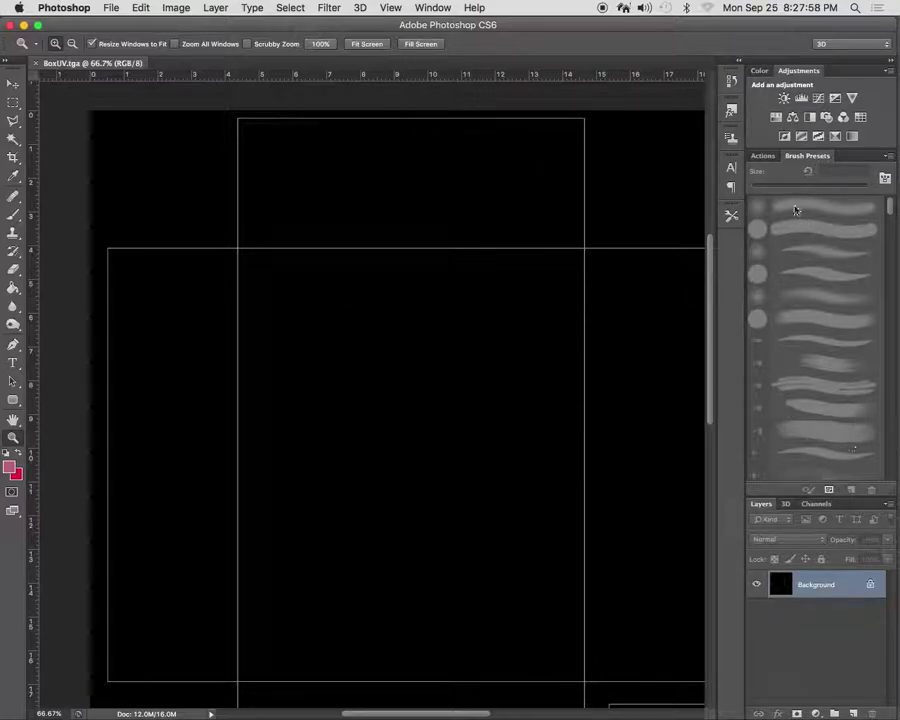
Set the foreground colour to a saturated violet-blue.
click(10, 466)
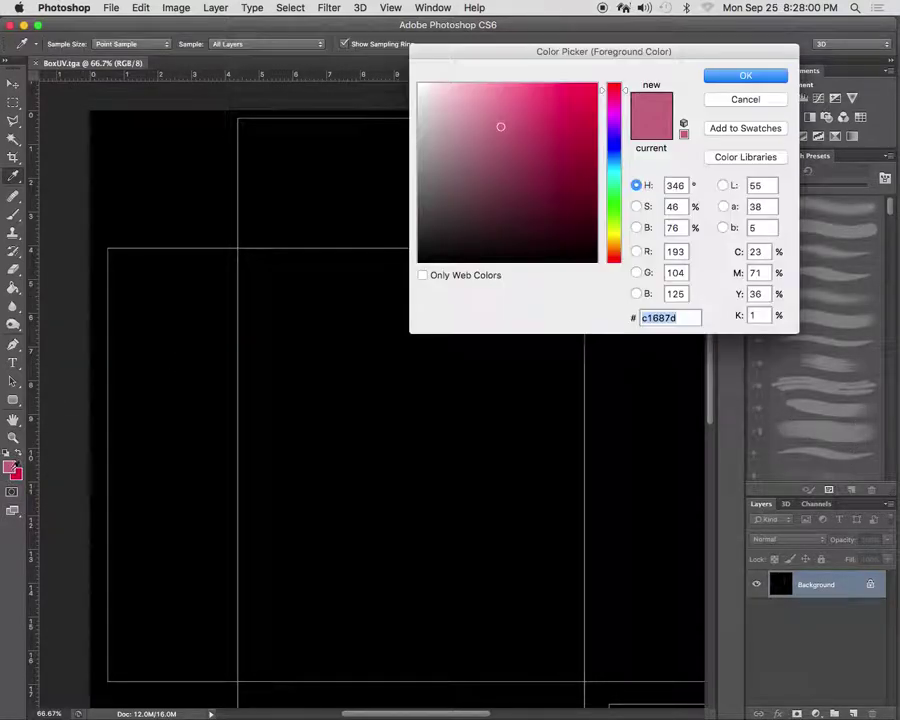
drag(617, 132, 615, 138)
click(543, 105)
click(716, 79)
key(z)
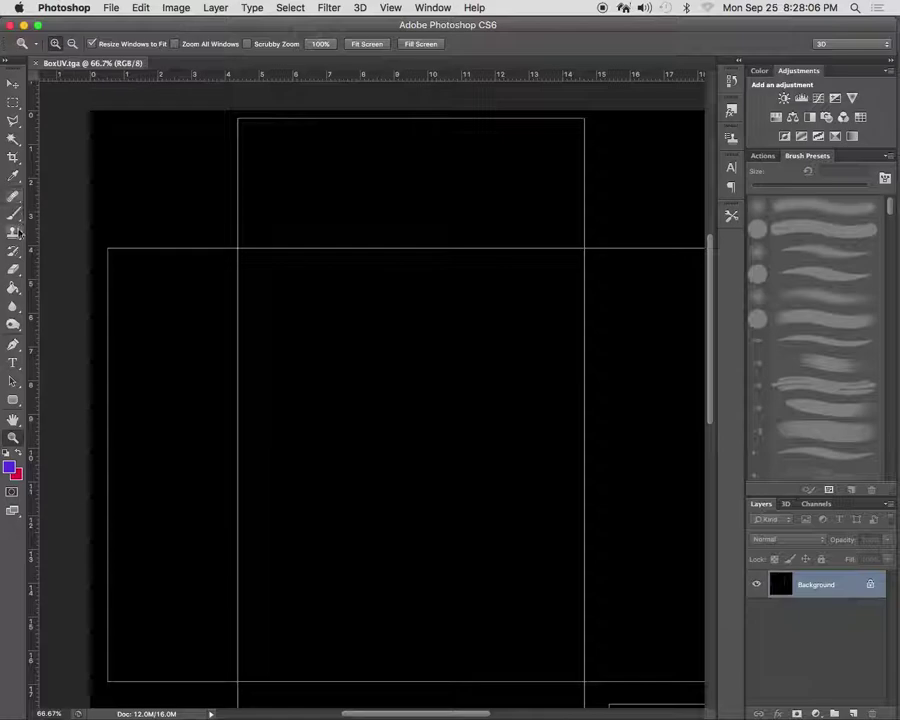
Brush violet strokes onto the Background layer inside the central and side panels and three dabs across the upper flap.
key(b)
mouse_move(395, 310)
mouse_down()
mouse_move(434, 374)
mouse_move(366, 623)
mouse_move(347, 457)
mouse_move(398, 458)
mouse_up()
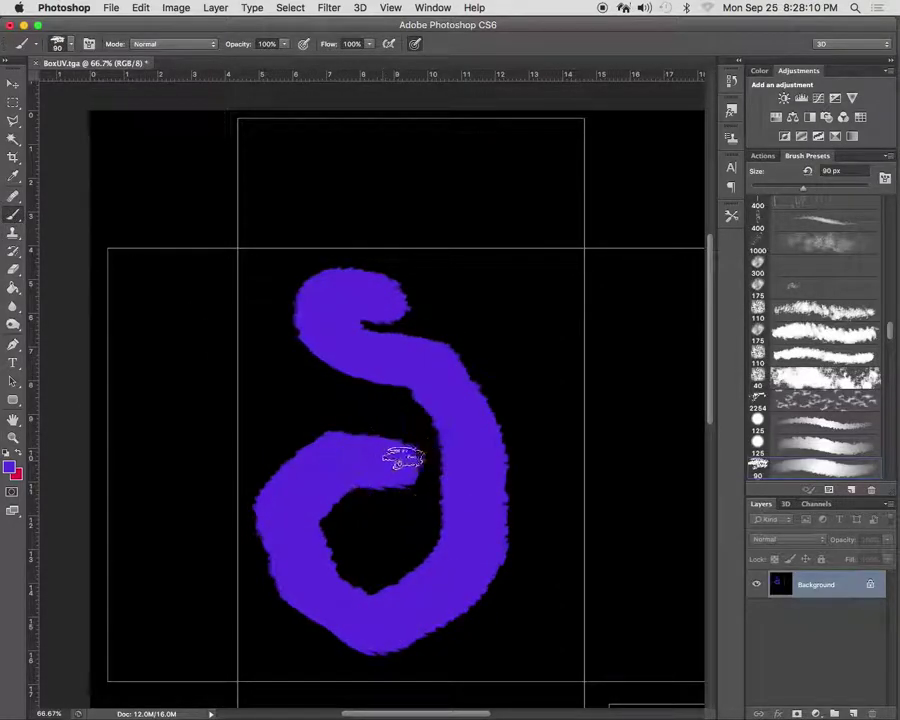
drag(640, 321, 653, 535)
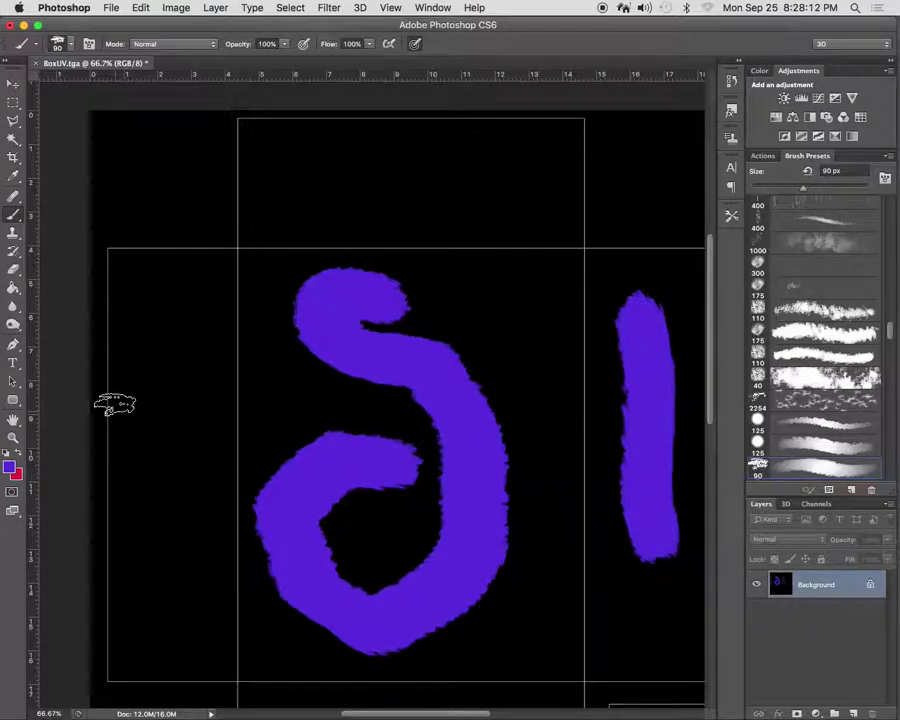
drag(166, 332, 166, 566)
click(291, 173)
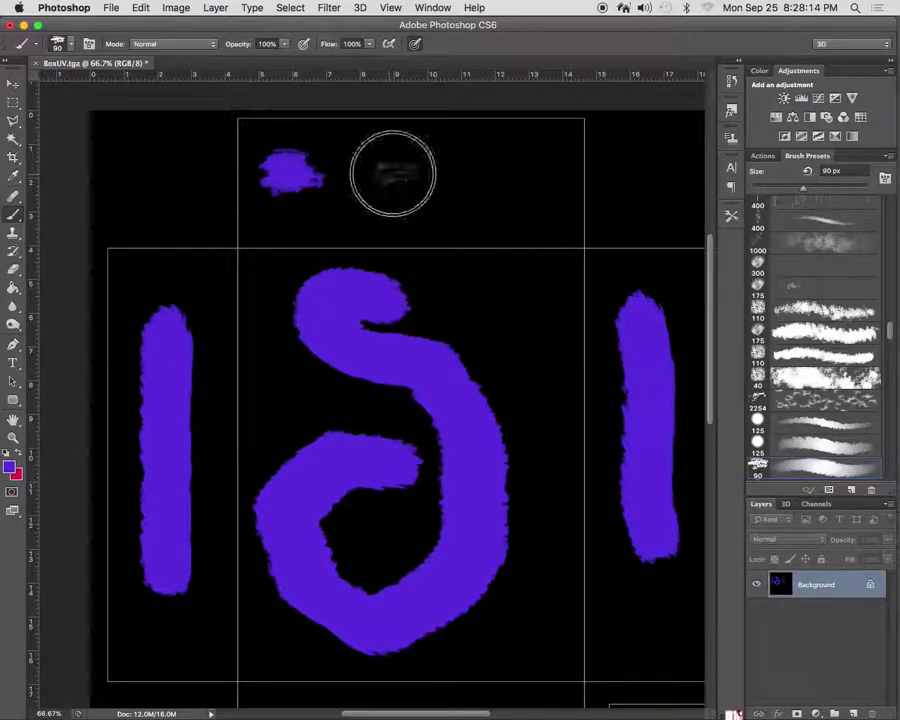
click(388, 174)
click(507, 172)
Brush three violet dabs across the lower flap and a large zigzag over the separate back panel on the Background layer.
scroll(440, 395, down, 5)
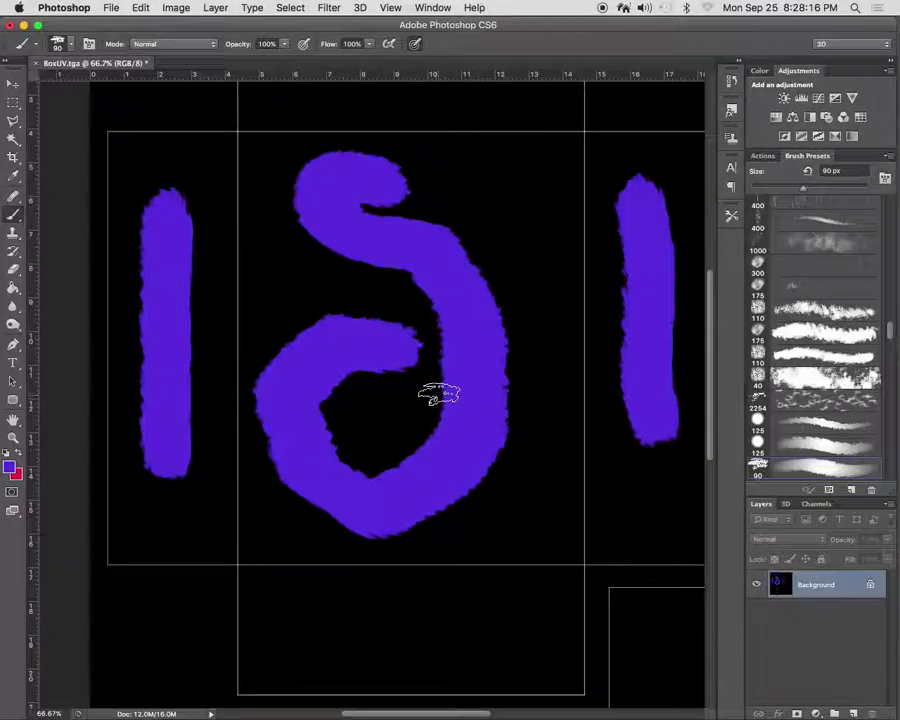
click(328, 569)
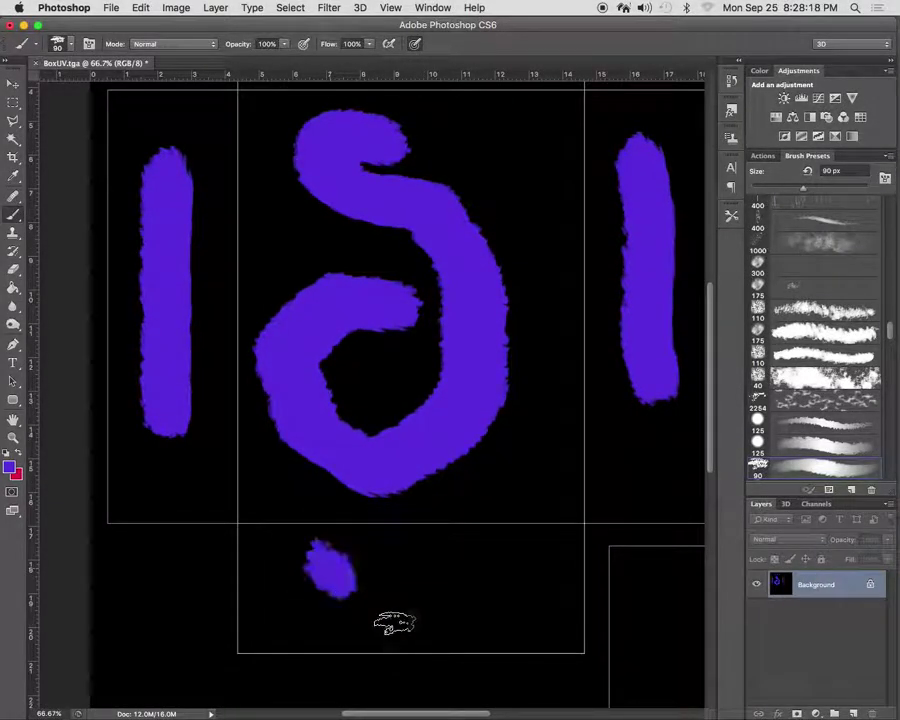
click(398, 624)
click(492, 550)
mouse_move(620, 550)
mouse_down()
mouse_move(209, 344)
mouse_move(217, 297)
mouse_move(301, 412)
mouse_move(358, 600)
mouse_move(450, 476)
mouse_move(504, 346)
mouse_move(591, 412)
mouse_move(600, 330)
mouse_up()
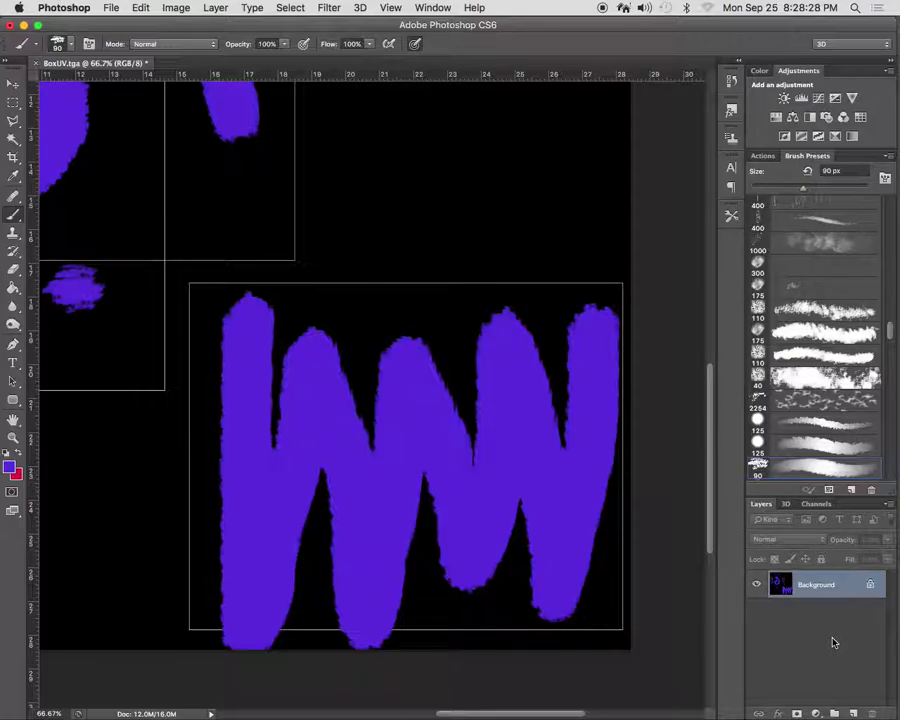
Undo every violet brush stroke made on the Background layer.
key(z)
key(super+z)
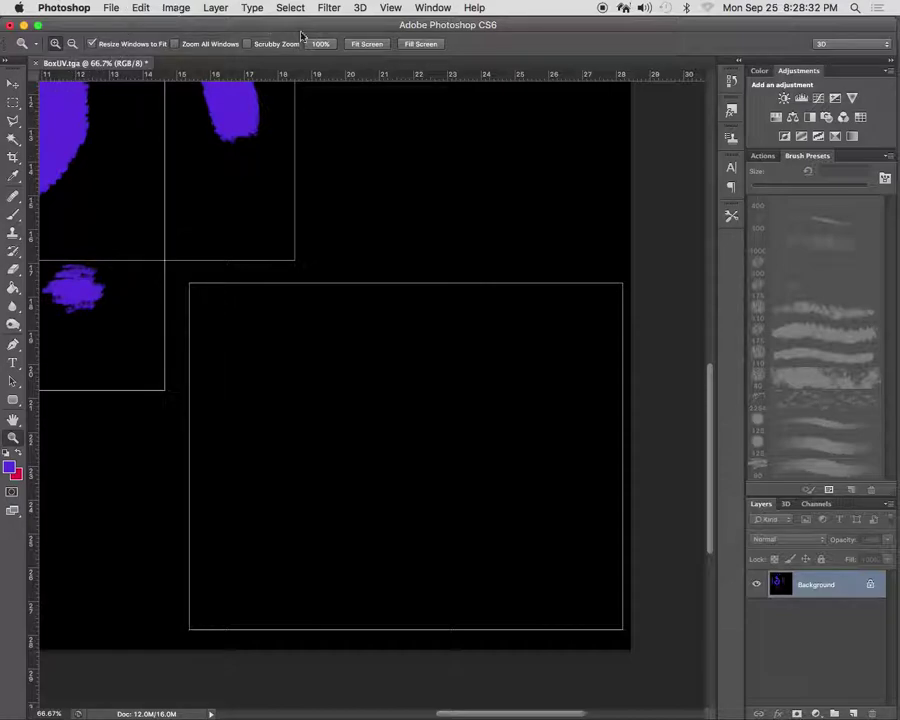
click(766, 157)
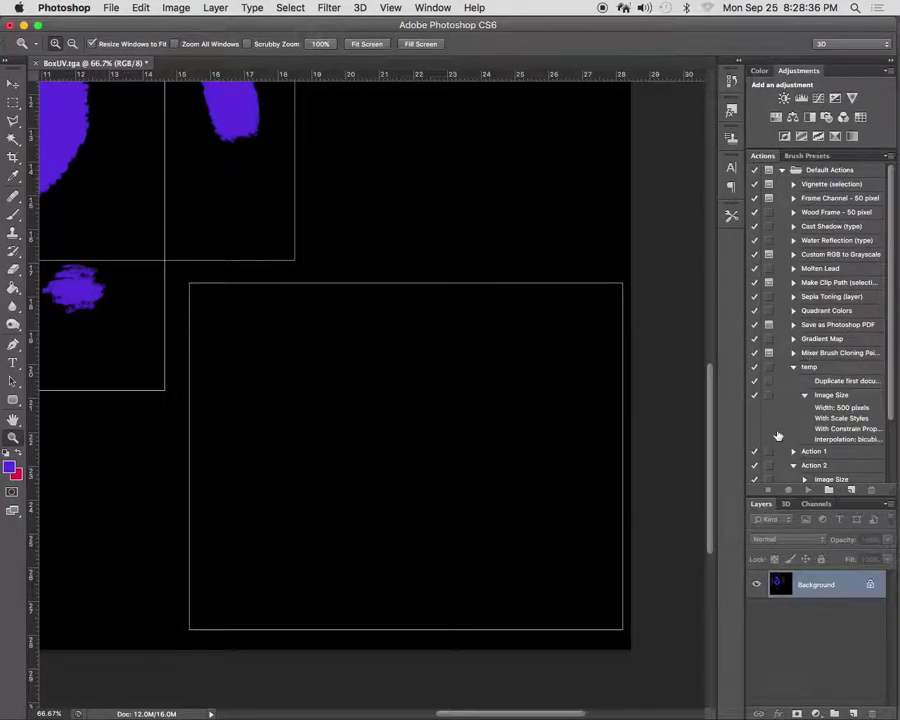
drag(893, 399, 855, 415)
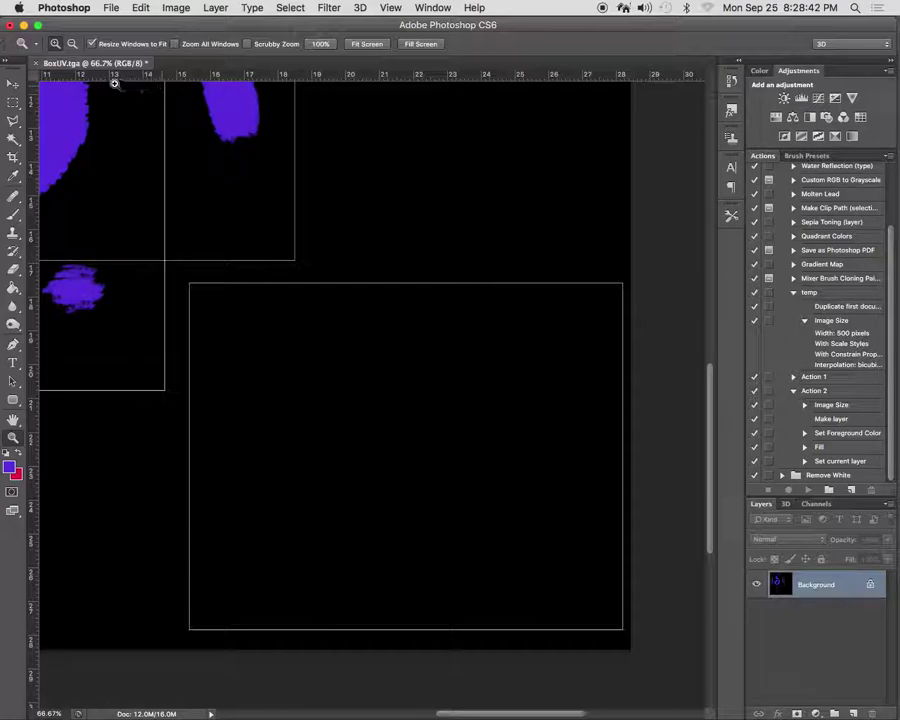
click(140, 8)
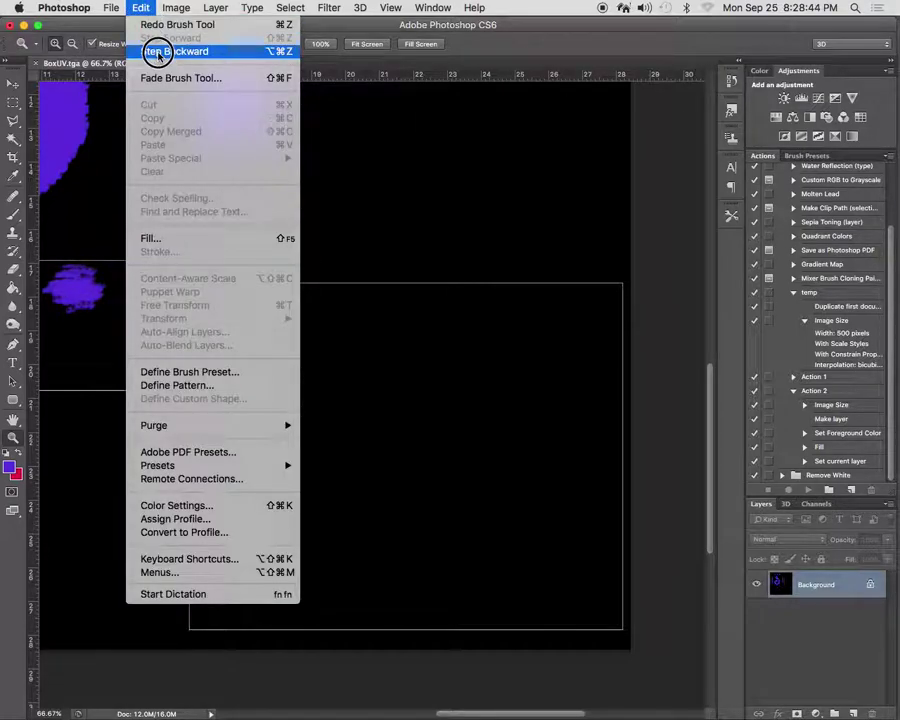
click(151, 52)
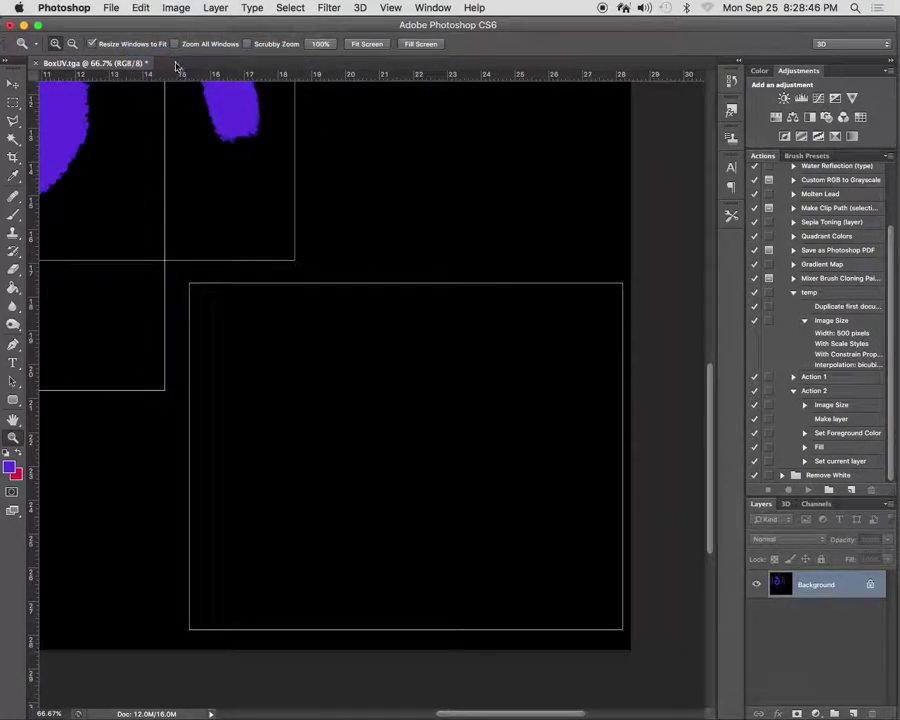
key(alt+super+z)
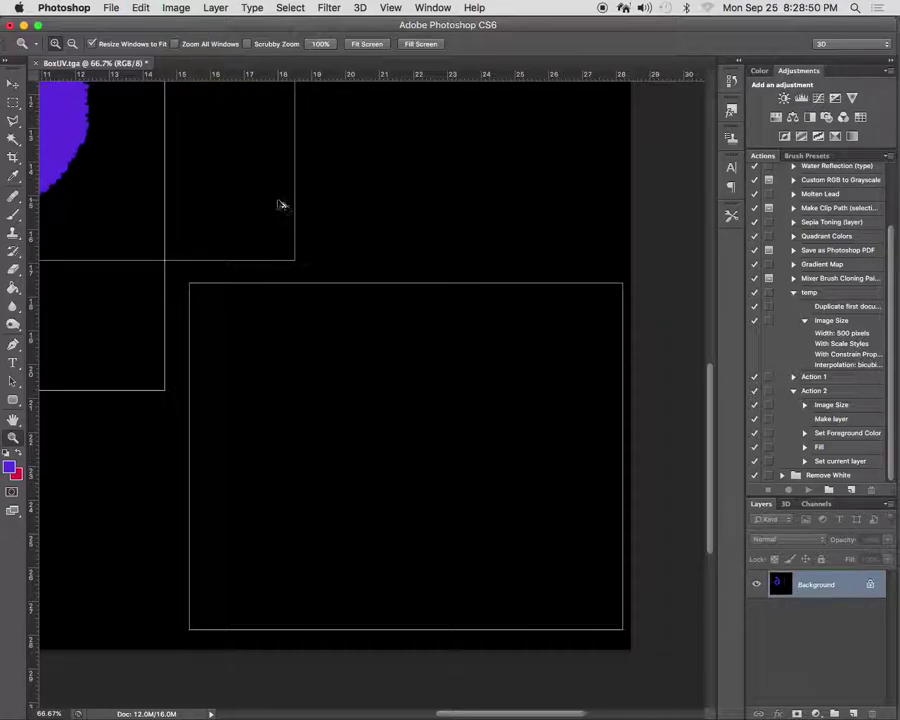
key(alt+super+z)
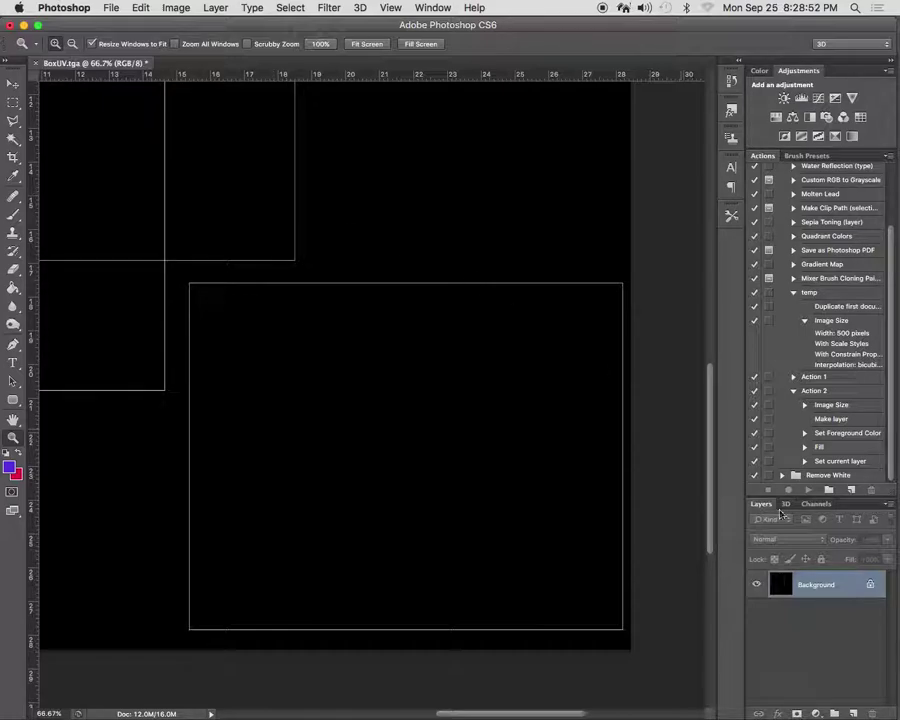
Add a new layer above the Background and brush violet strokes over the central panel and both side panels.
click(853, 713)
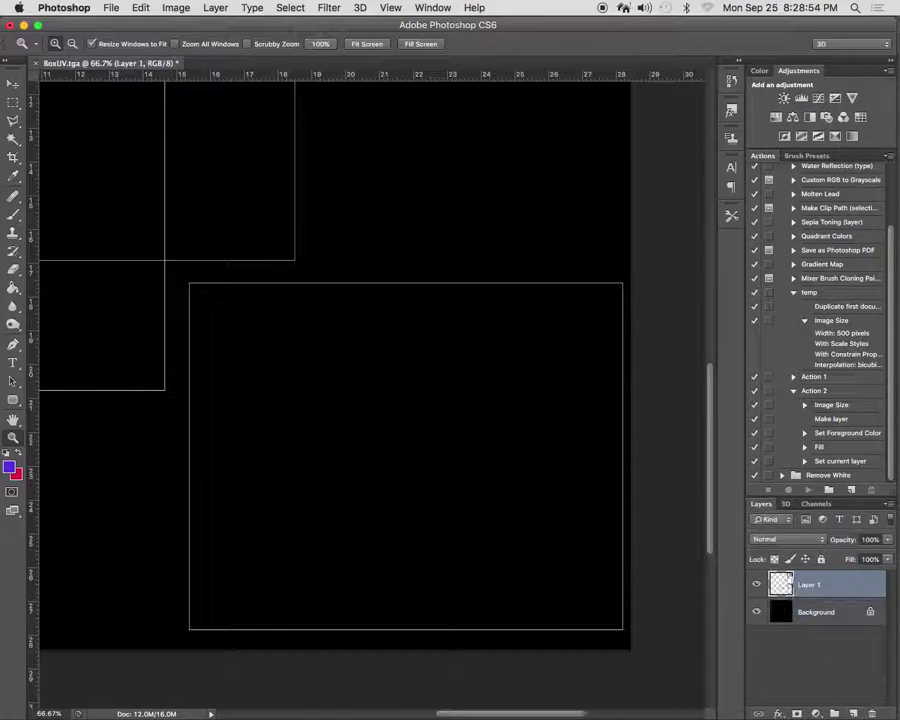
drag(195, 155, 575, 489)
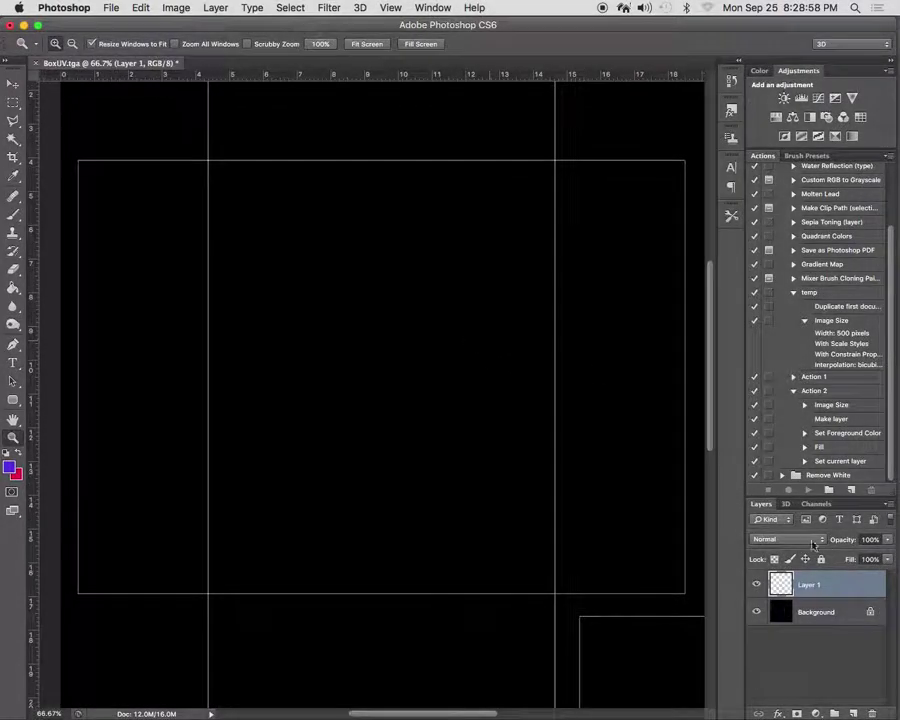
key(b)
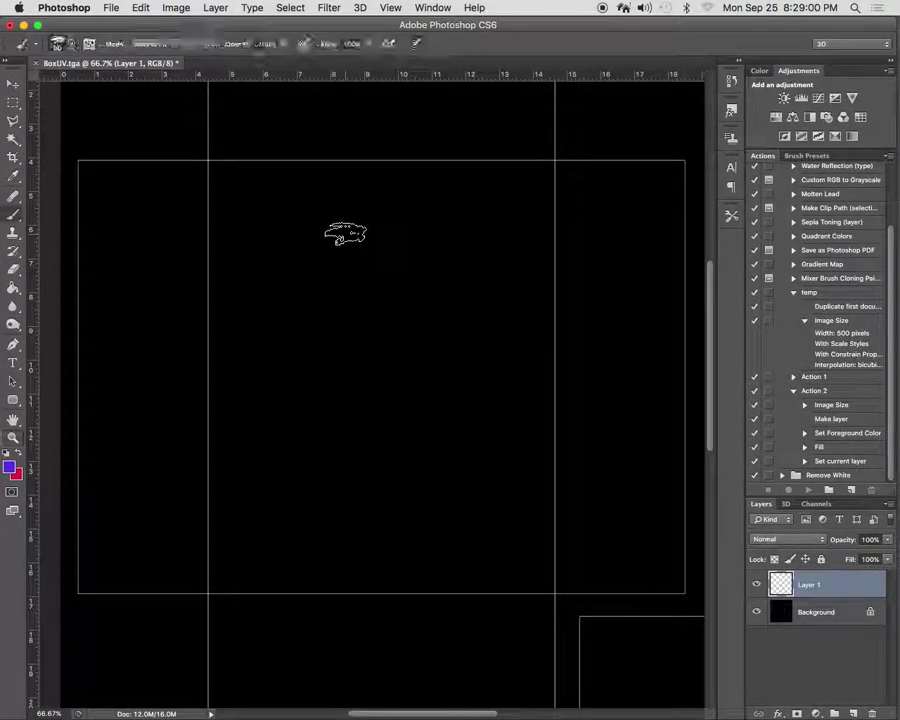
mouse_move(465, 192)
mouse_down()
mouse_move(382, 195)
mouse_move(460, 335)
mouse_move(428, 518)
mouse_move(311, 402)
mouse_move(365, 378)
mouse_up()
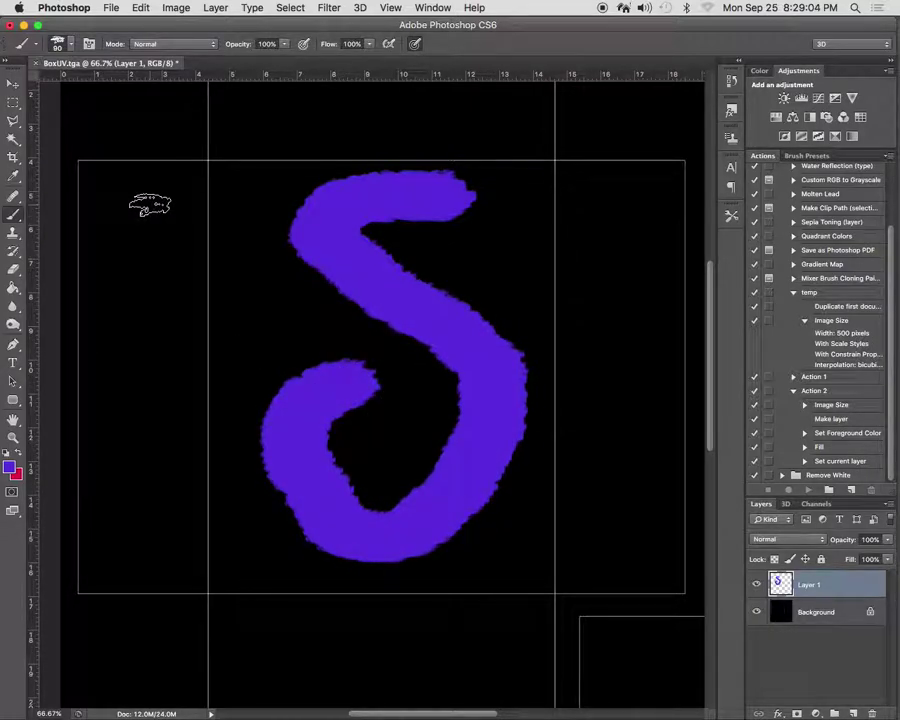
drag(155, 195, 130, 517)
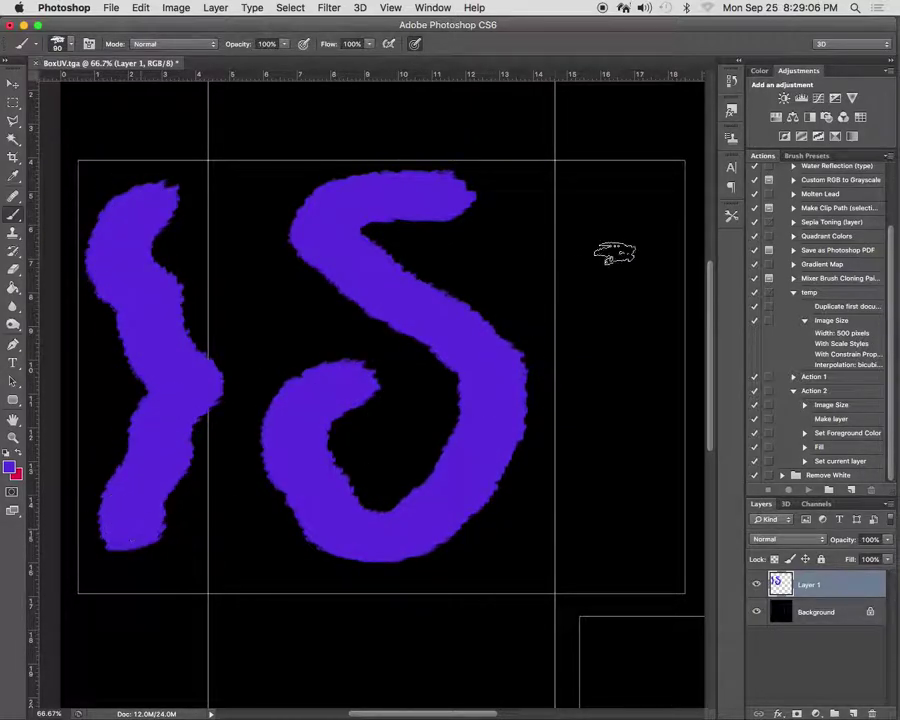
mouse_move(632, 195)
mouse_down()
mouse_move(603, 428)
mouse_move(615, 537)
mouse_up()
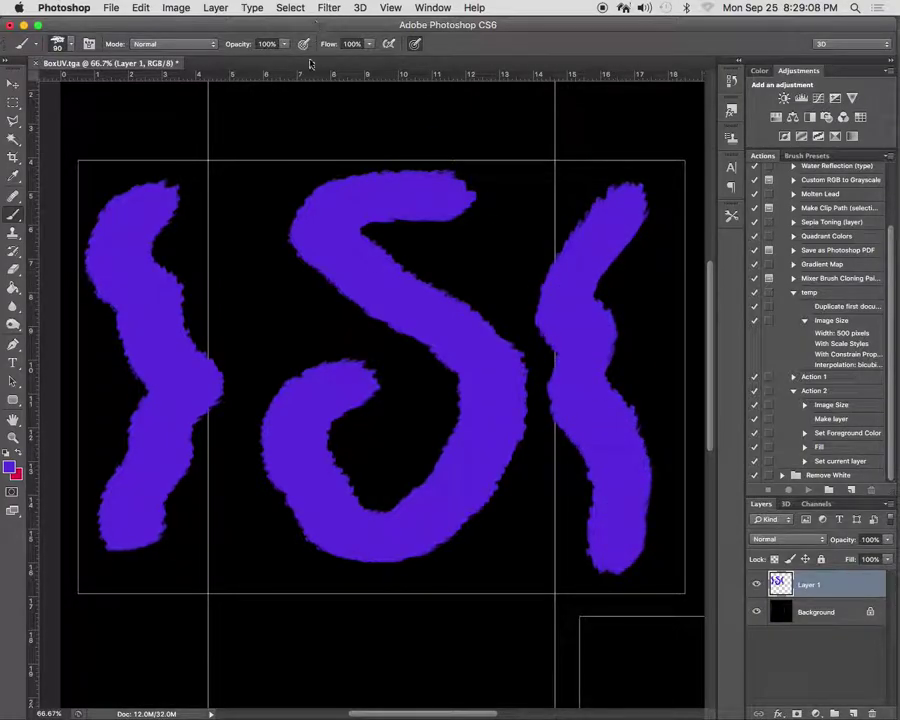
Brush three violet dabs across the upper flap and a curved violet stroke across the lower flap on Layer 1.
scroll(320, 90, up, 2)
click(267, 120)
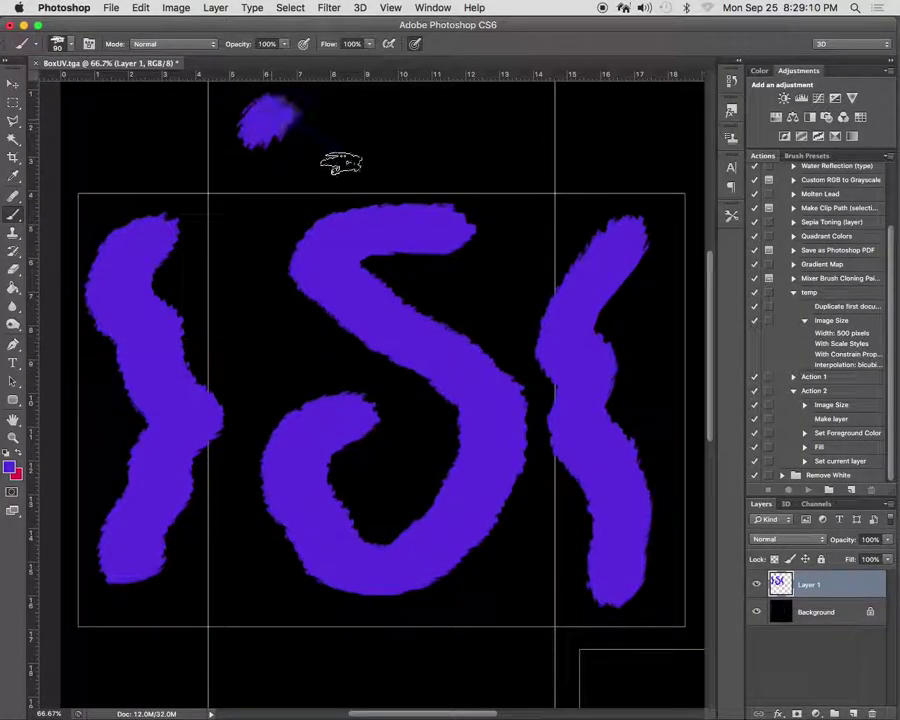
click(370, 155)
click(466, 114)
drag(381, 460, 376, 132)
mouse_move(262, 390)
mouse_down()
mouse_move(331, 342)
mouse_move(392, 392)
mouse_move(502, 352)
mouse_move(495, 325)
mouse_up()
Brush four vertical violet strokes over the separate back panel on Layer 1.
mouse_move(561, 404)
mouse_down()
mouse_move(327, 400)
mouse_move(190, 358)
mouse_up()
drag(277, 290, 268, 510)
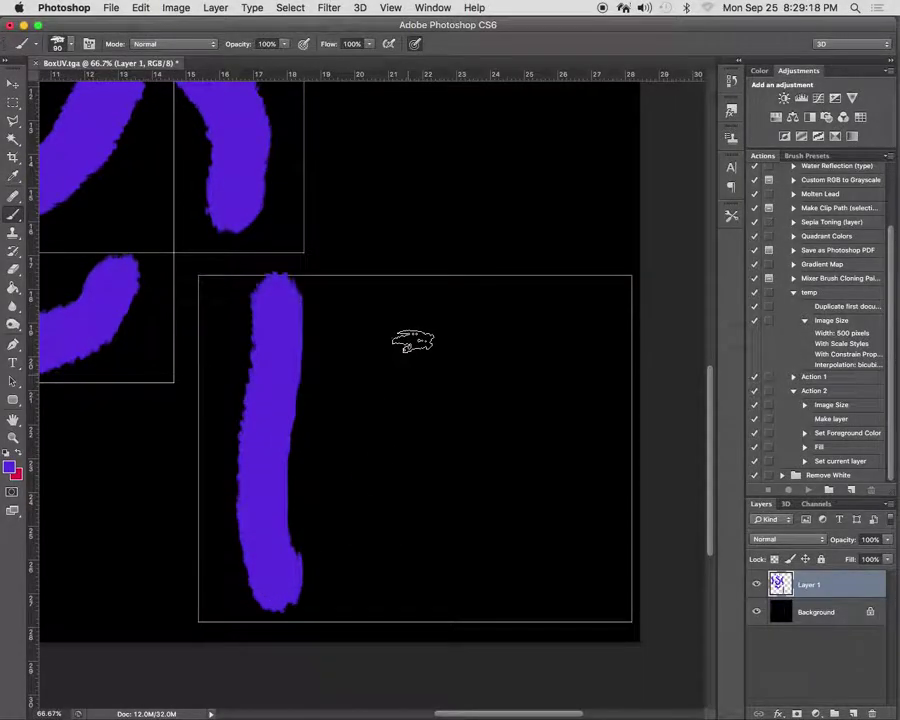
drag(410, 305, 410, 608)
drag(495, 315, 495, 565)
drag(566, 292, 570, 556)
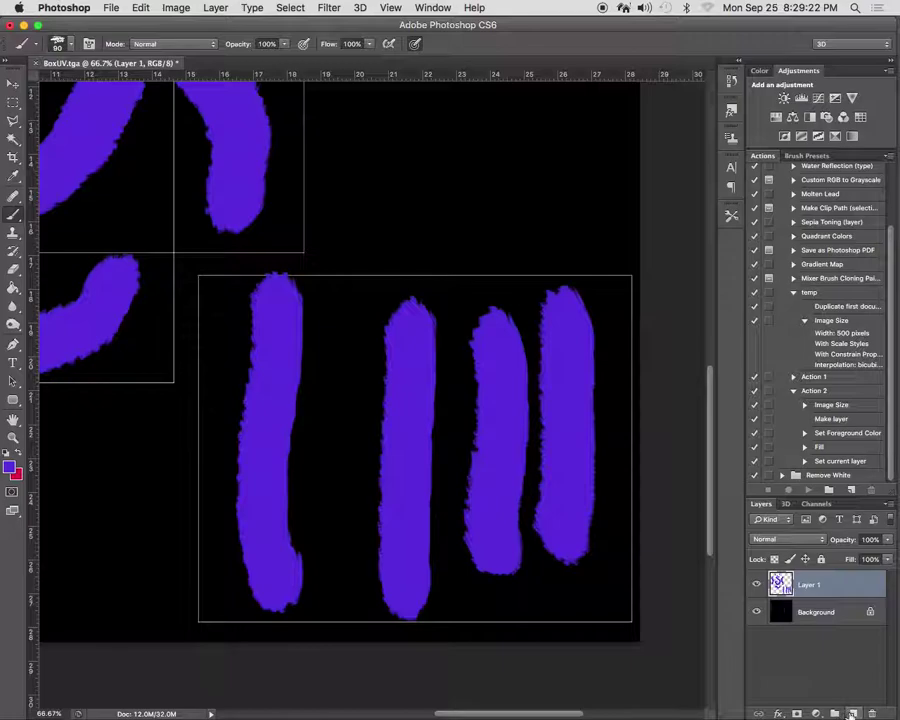
Add a new layer between Layer 1 and the Background and set the background colour to bright red ff0035.
click(852, 714)
mouse_move(826, 630)
mouse_down()
mouse_move(816, 636)
mouse_move(818, 625)
mouse_up()
click(18, 482)
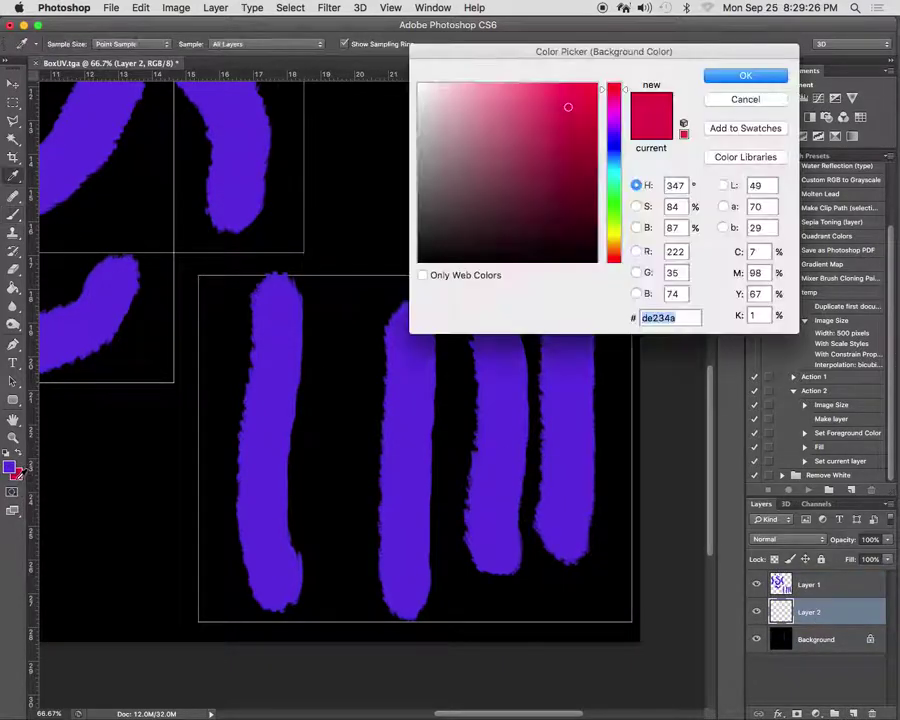
click(609, 82)
drag(609, 82, 679, 76)
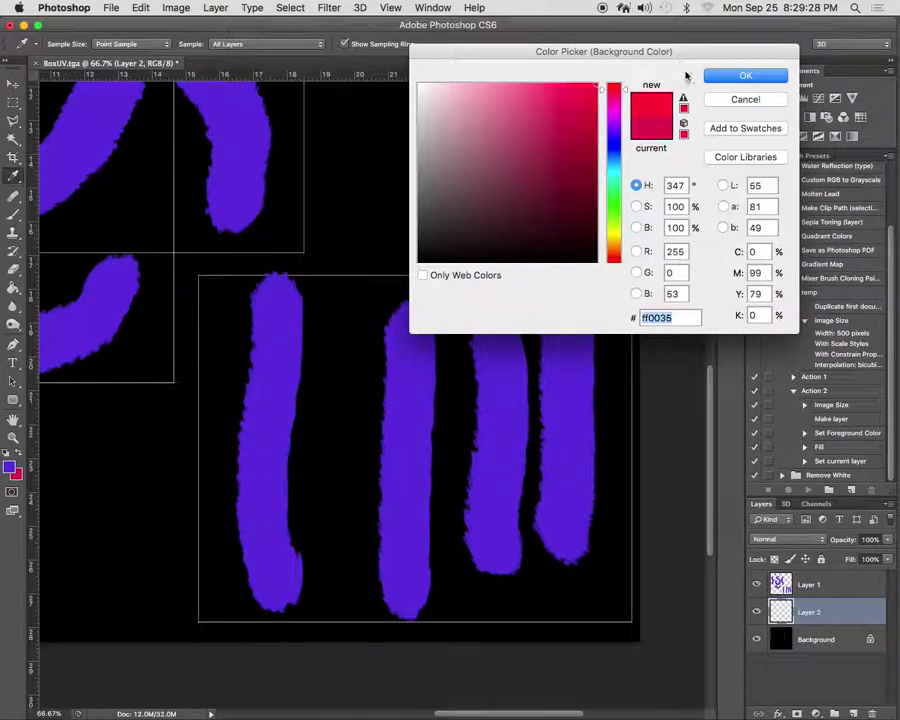
click(743, 77)
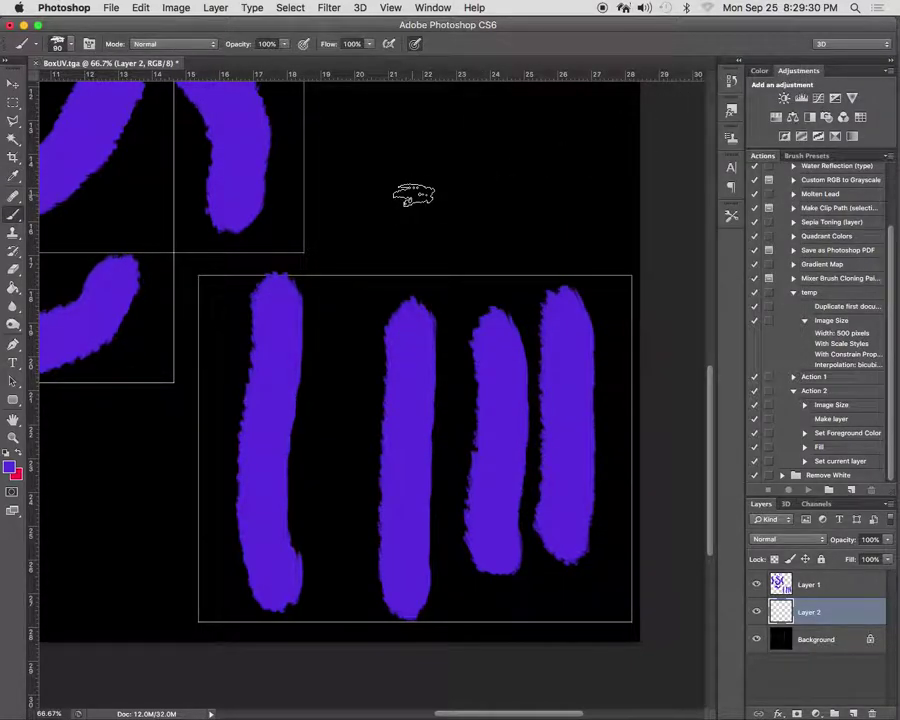
Undo a trial violet Paint Bucket fill around the UV shells and swap the foreground and background colours.
key(g)
click(422, 205)
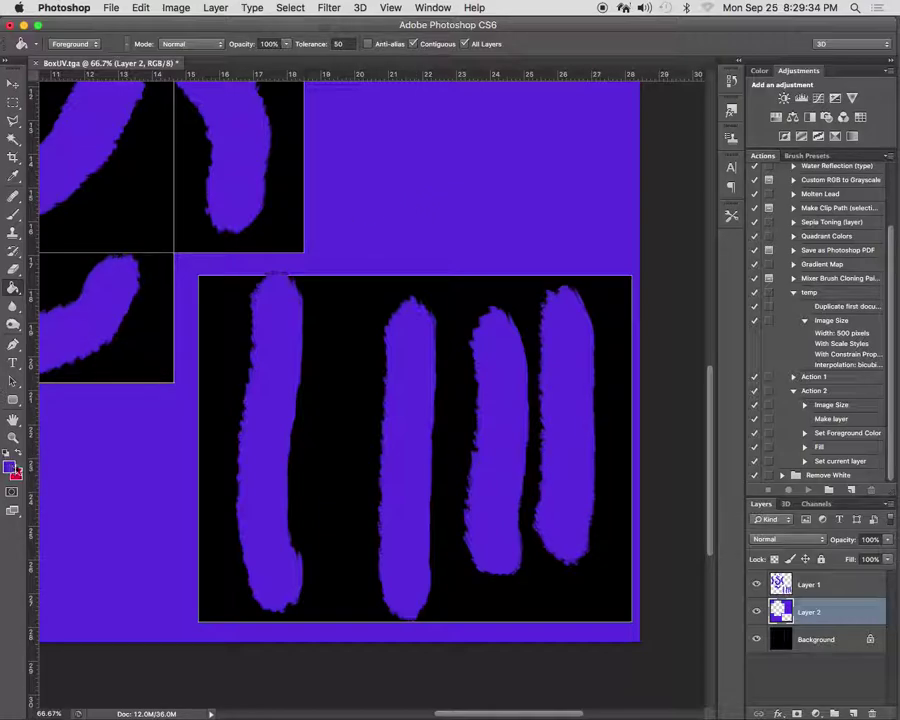
key(super+z)
click(19, 453)
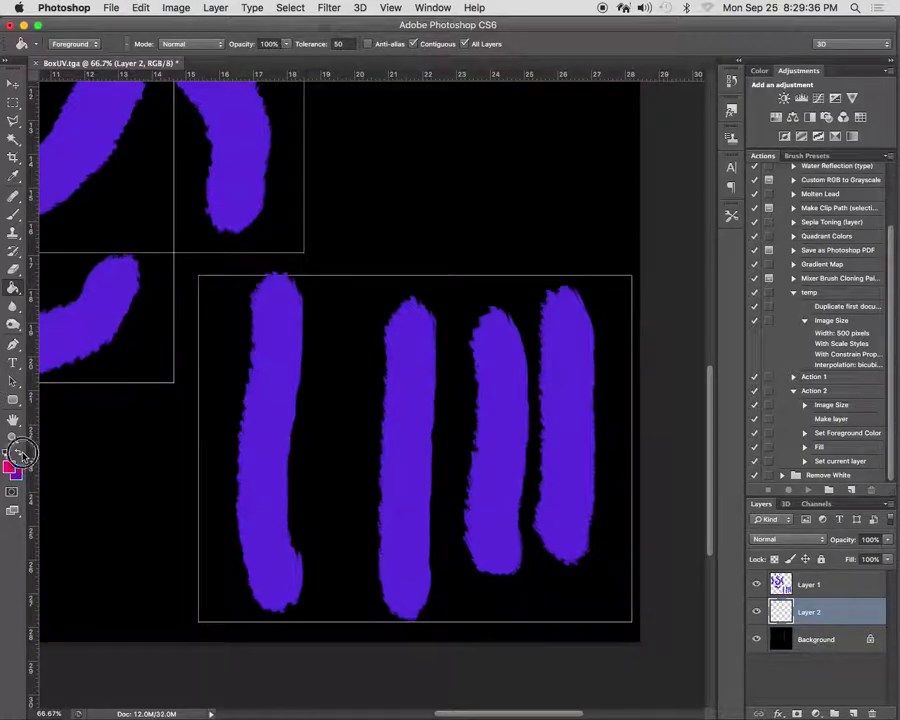
click(827, 609)
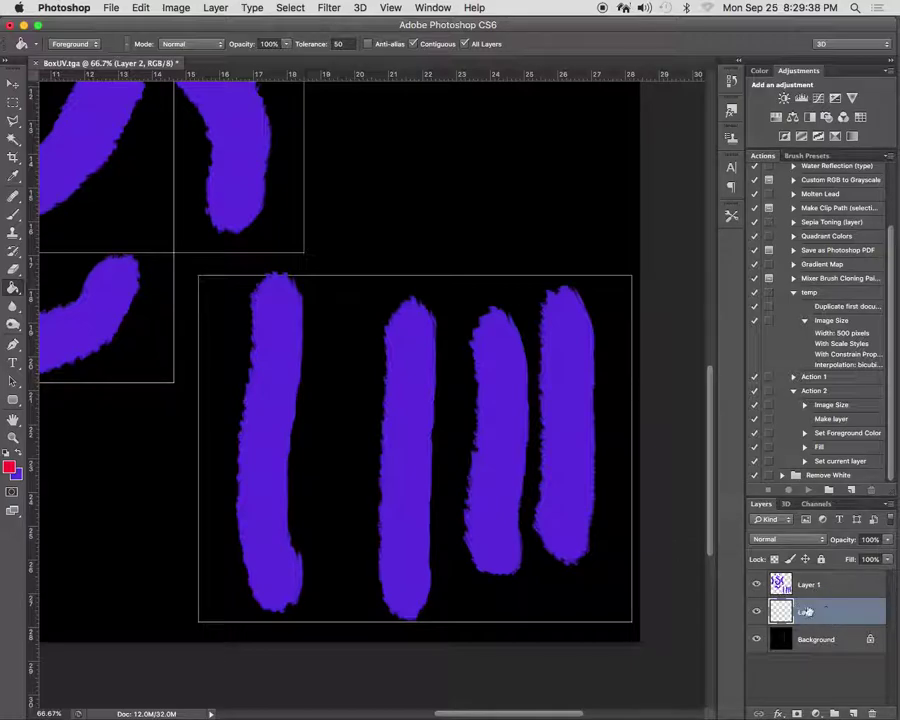
click(490, 207)
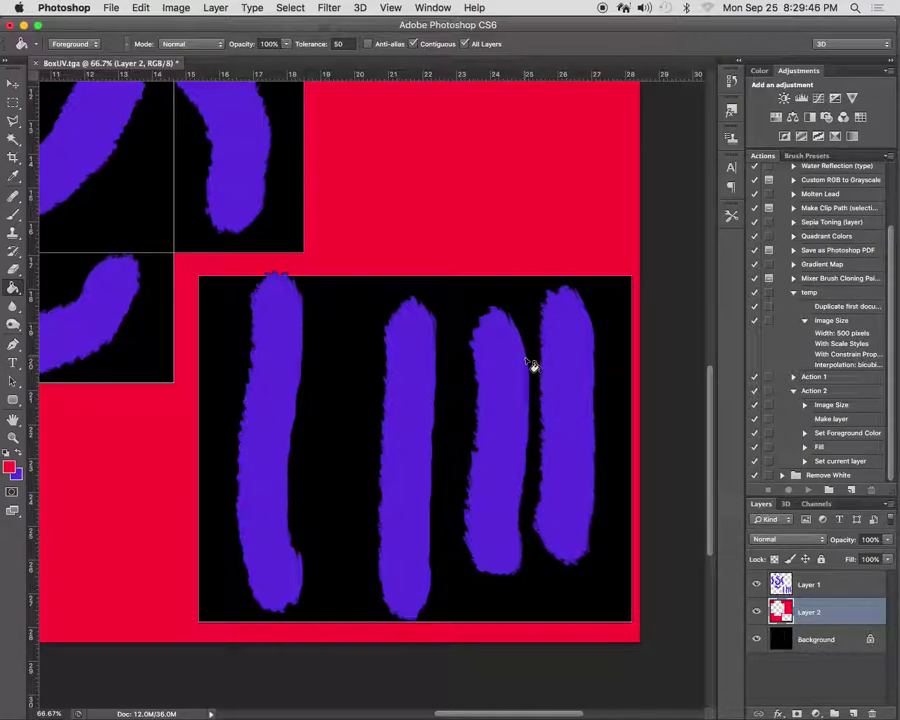
key(super+z)
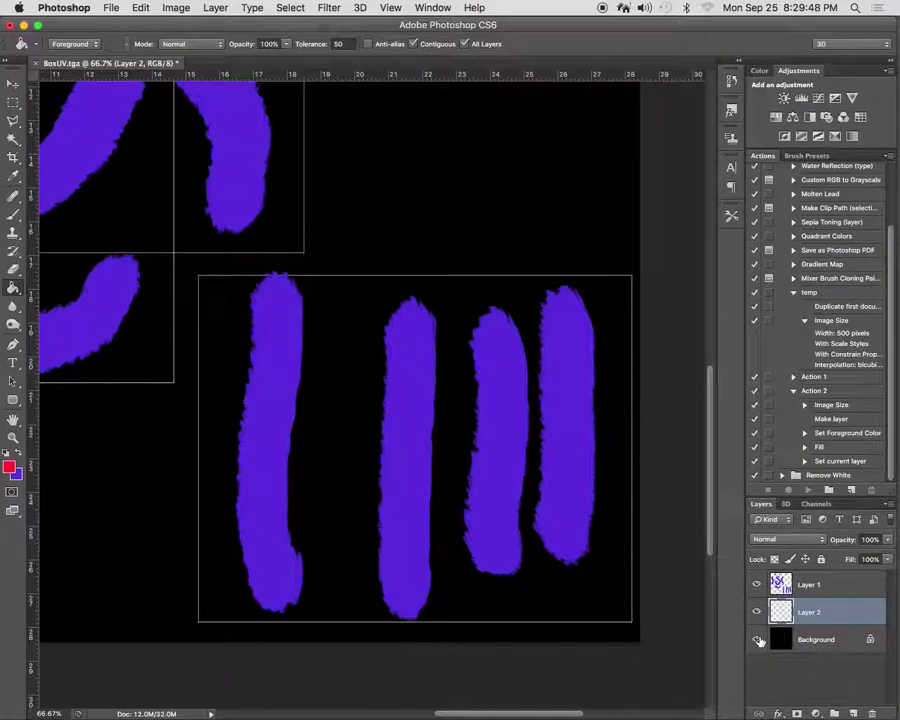
Hide the Background layer and flood-fill Layer 2 with the red foreground colour around the violet strokes.
click(757, 640)
click(449, 230)
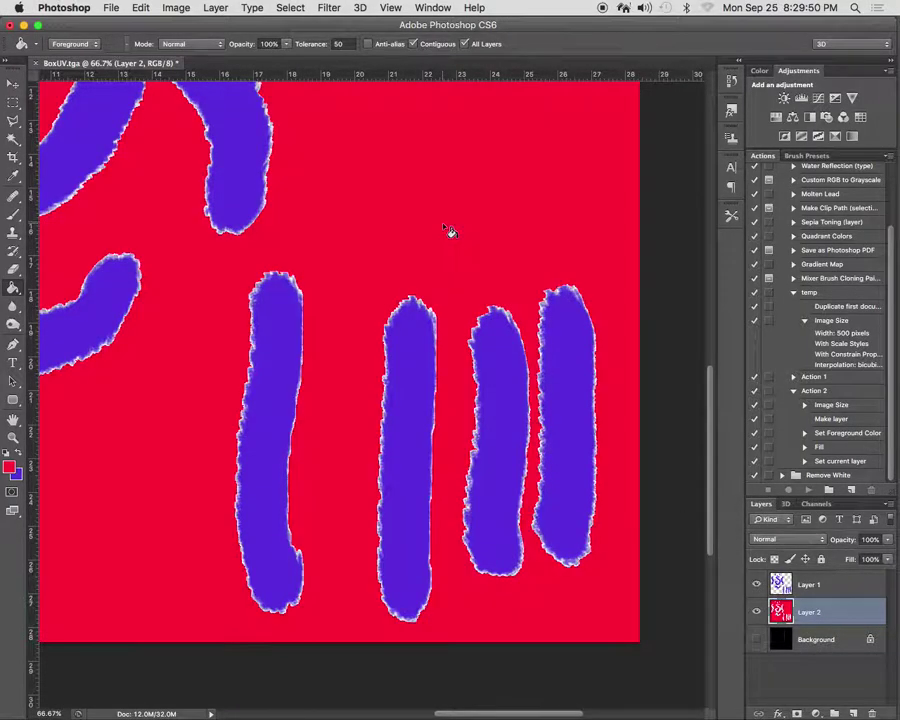
scroll(443, 250, down, 1)
scroll(439, 252, up, 1)
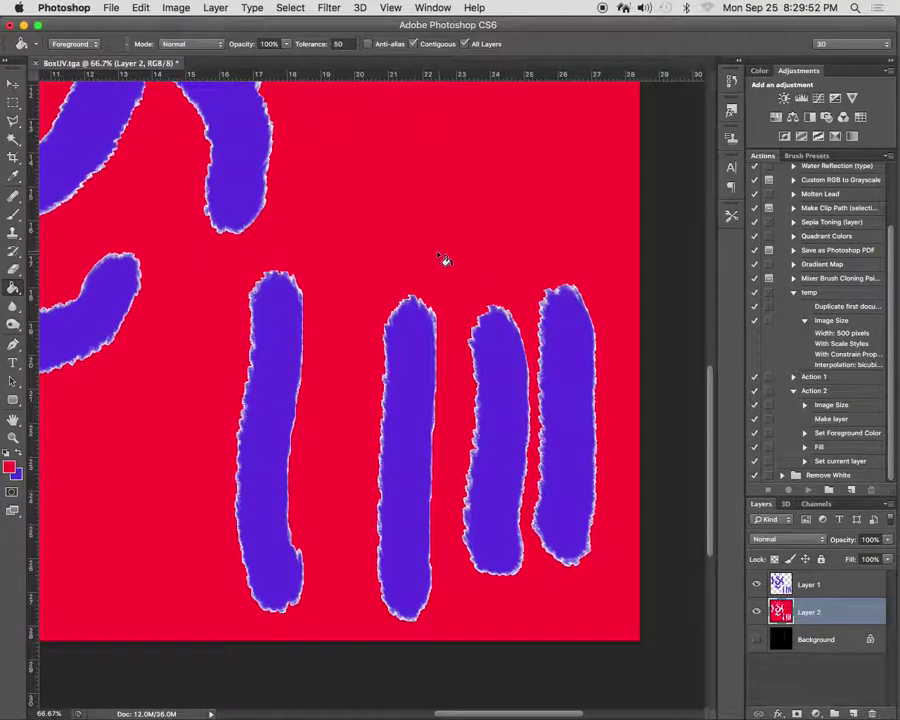
double_click(13, 437)
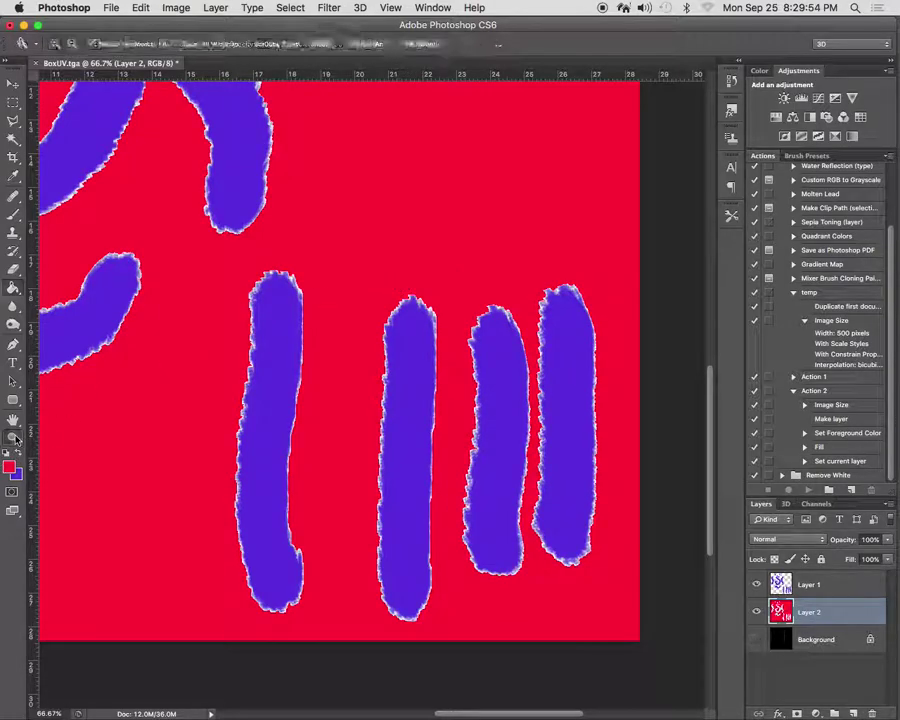
scroll(232, 420, up, 1)
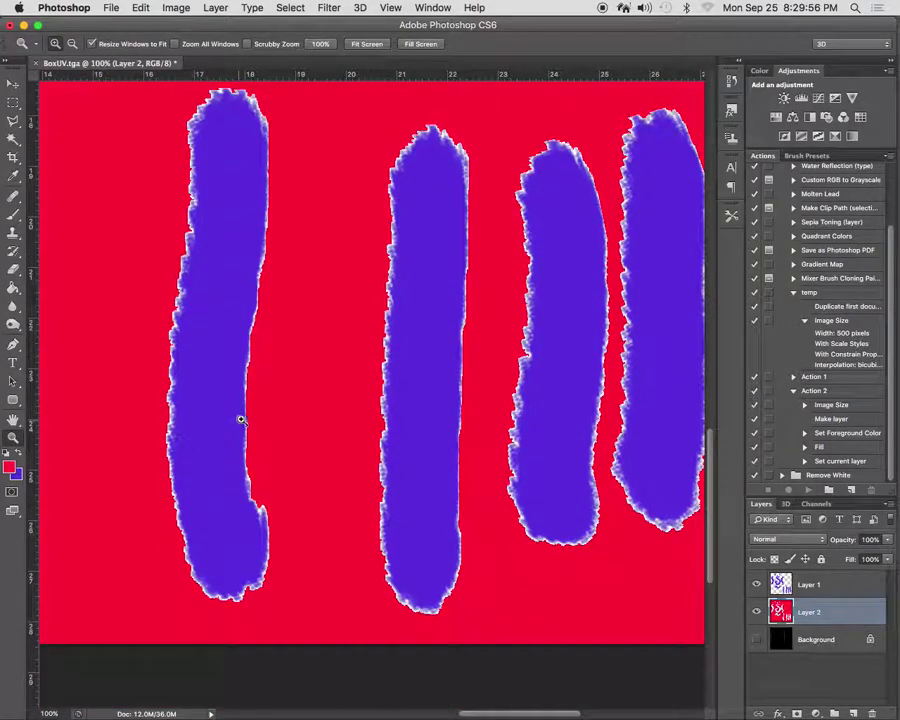
alt+scroll(254, 415, down, 4)
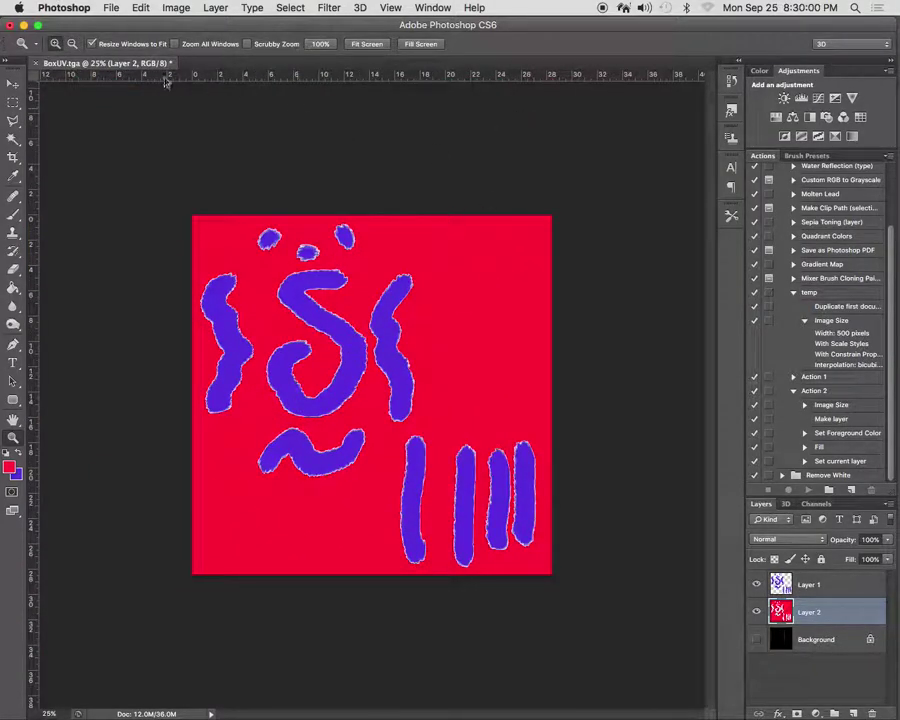
Save the layered texture to the Desktop in Photoshop format as BoxUV_bad.psd with Maximize Compatibility enabled.
click(111, 8)
click(151, 175)
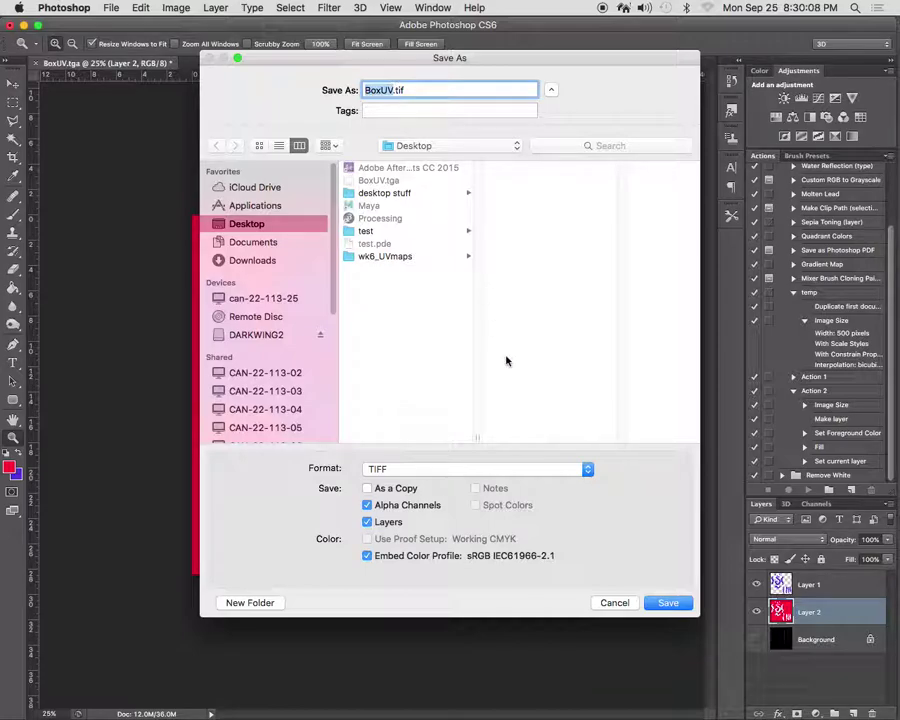
click(588, 470)
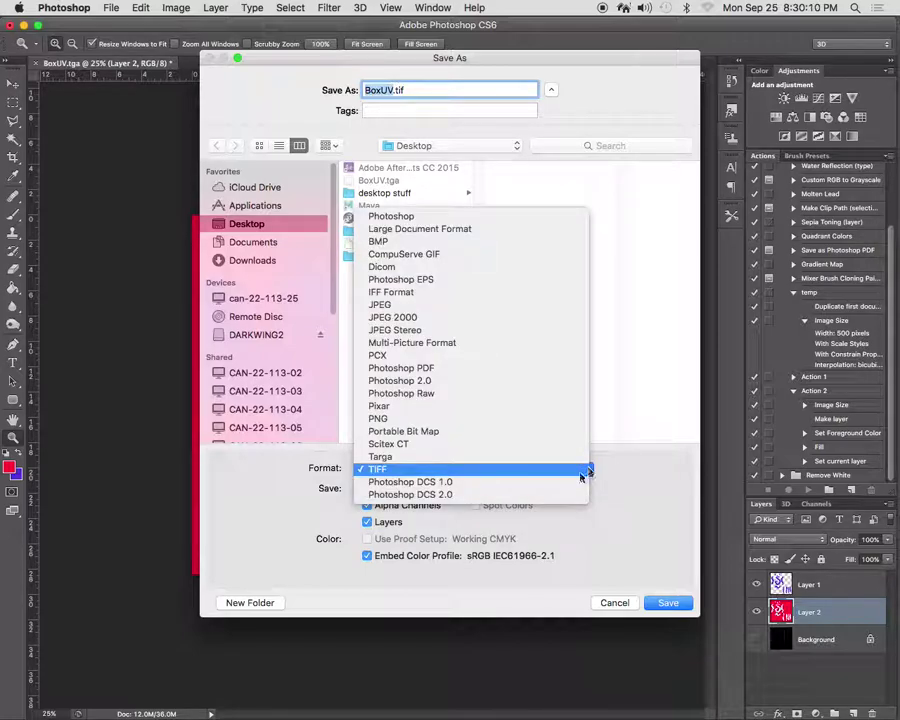
click(432, 216)
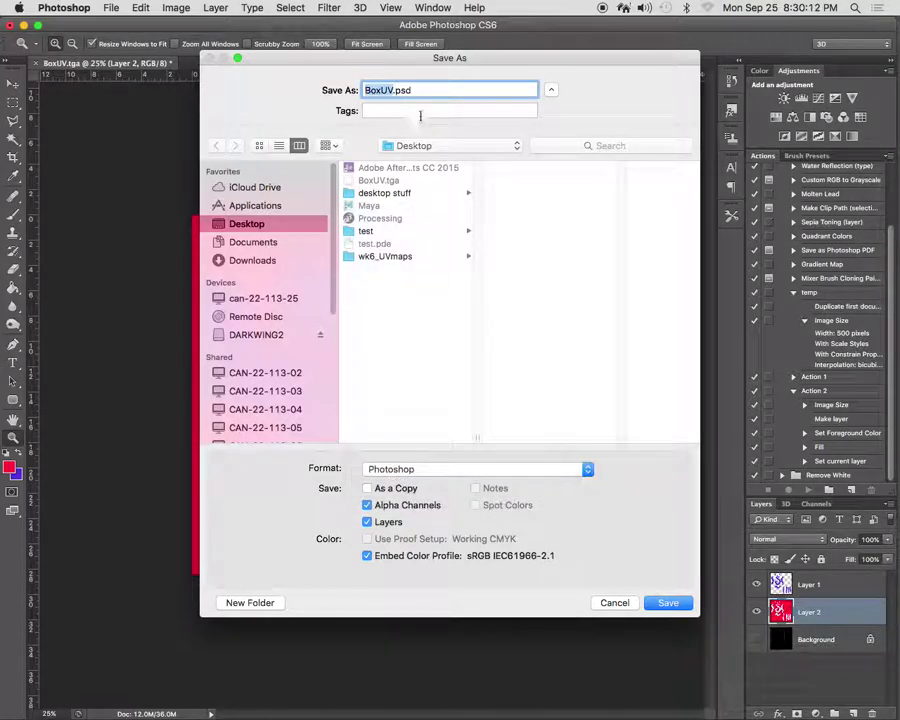
click(394, 91)
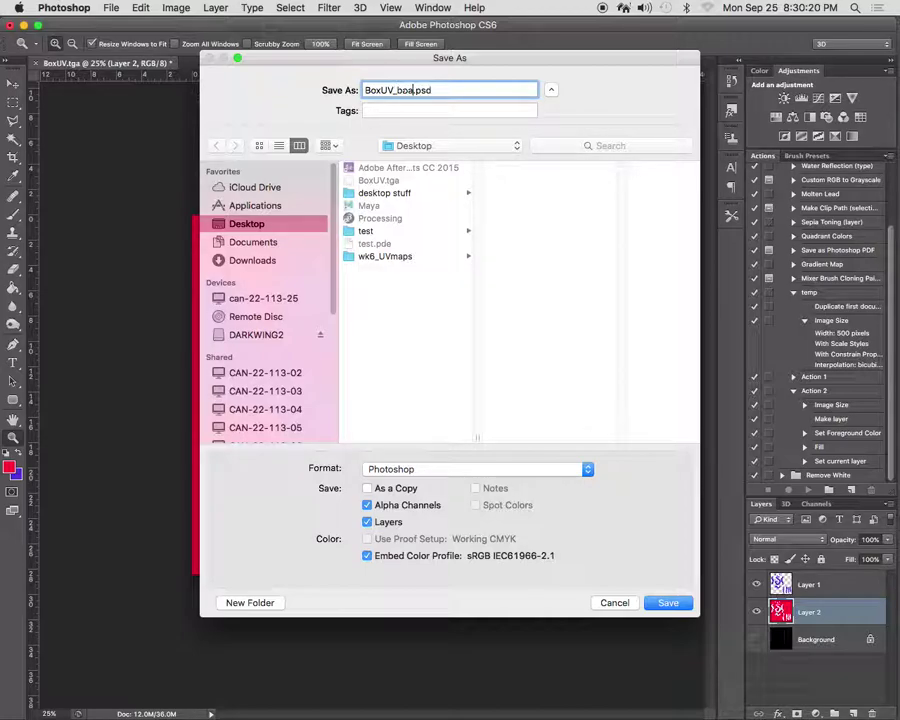
key(Return)
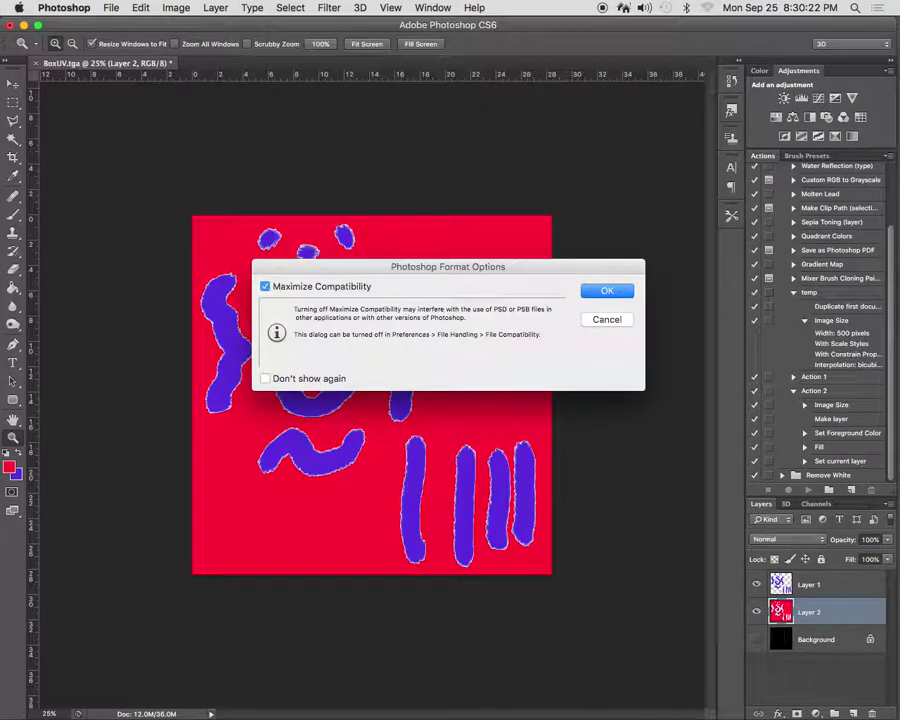
click(624, 291)
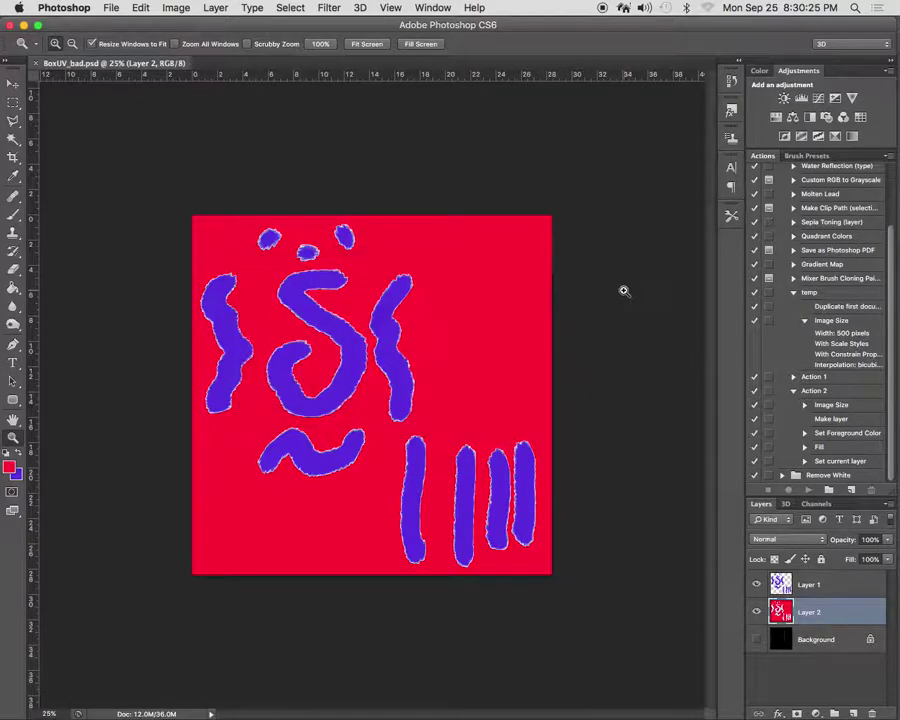
Switch to Maya and open the PSD file texture connected to the box material's Color attribute.
click(24, 25)
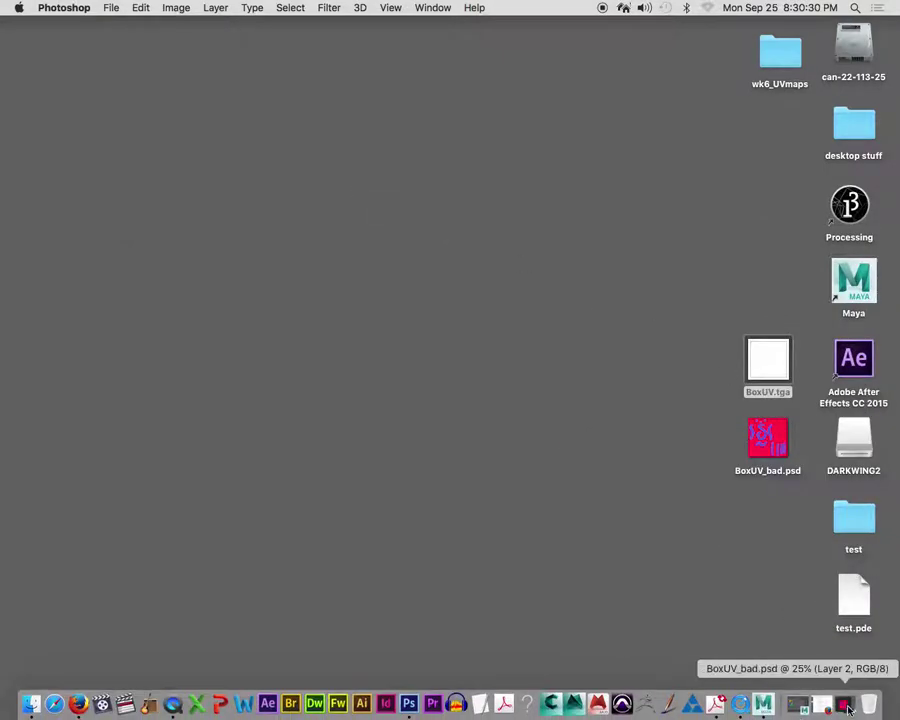
click(793, 709)
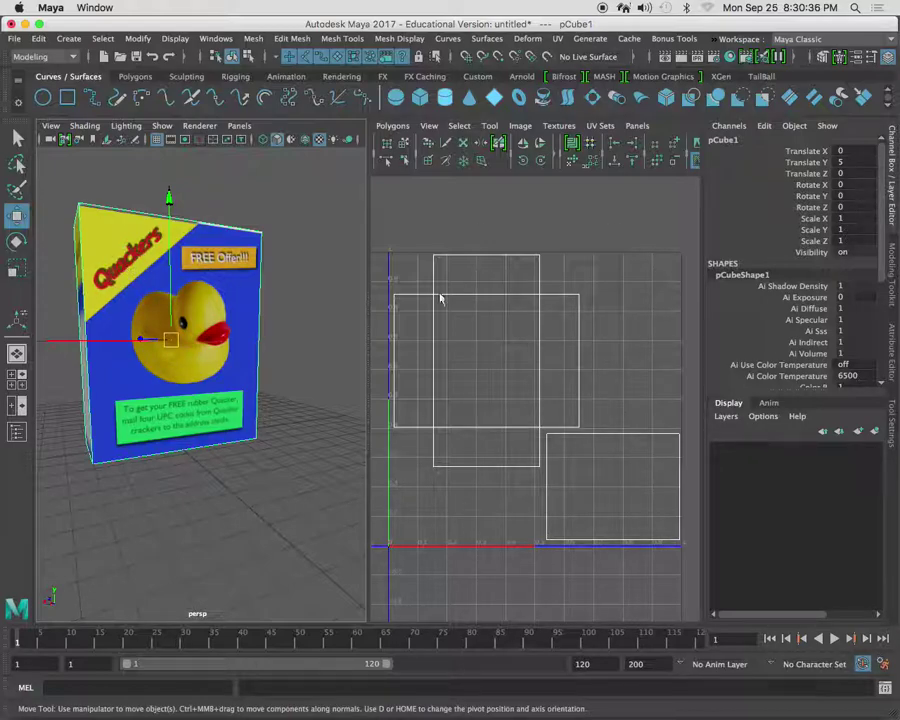
drag(884, 270, 892, 367)
click(890, 356)
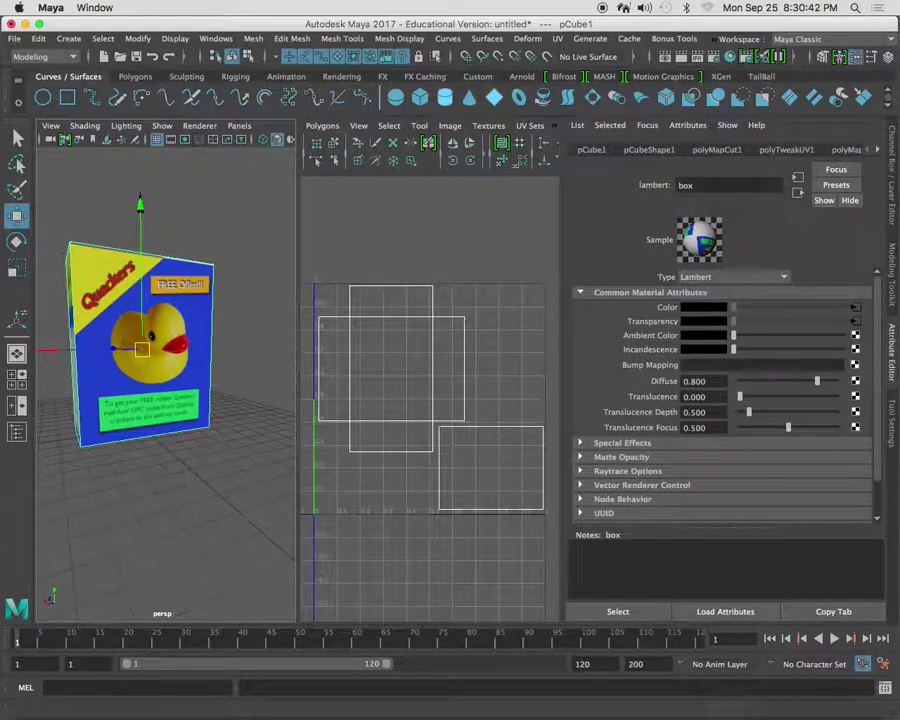
click(855, 309)
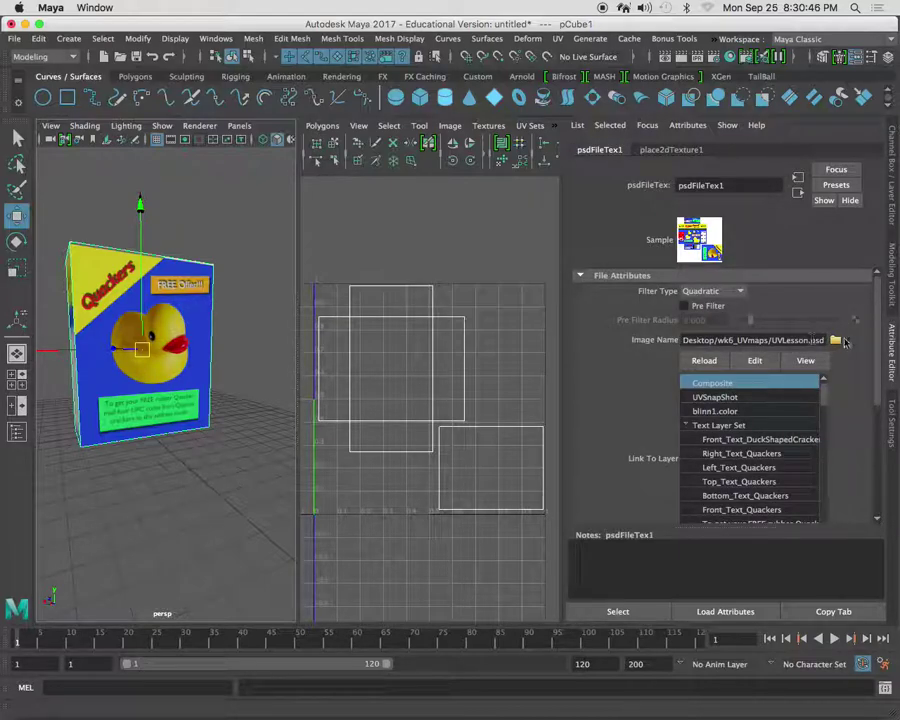
Load BoxUV_bad.psd from the Desktop as the texture's image and inspect the painted box from another side.
click(835, 341)
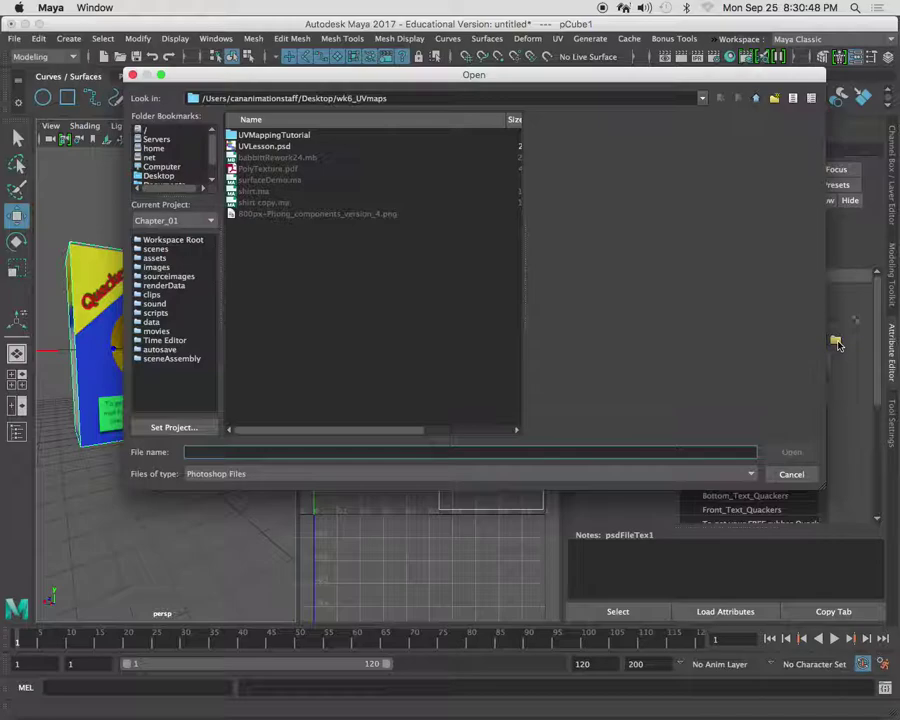
click(158, 176)
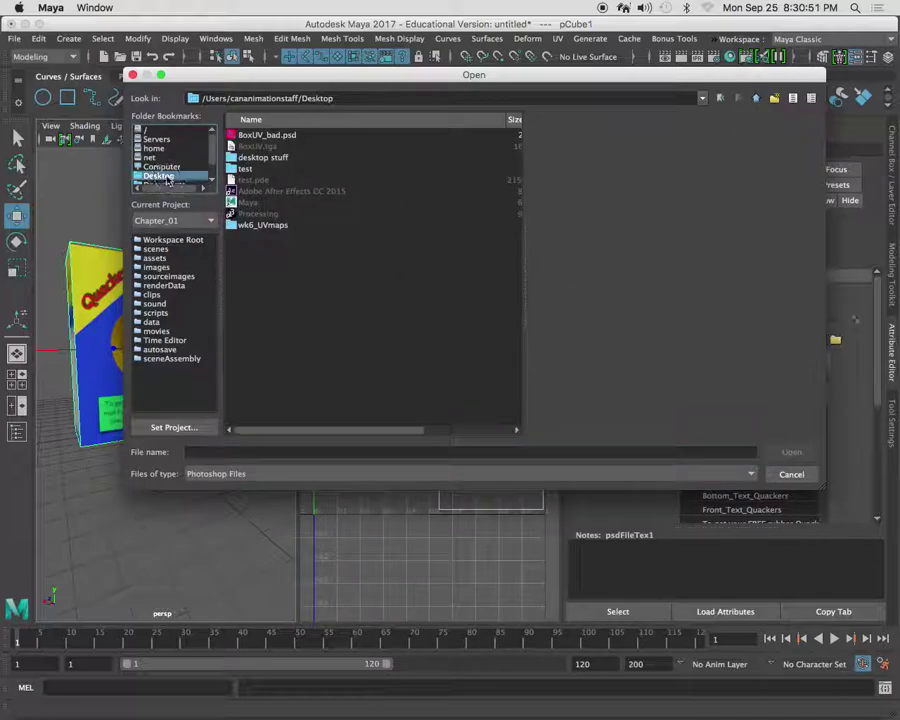
double_click(265, 136)
alt+drag(225, 347, 140, 323)
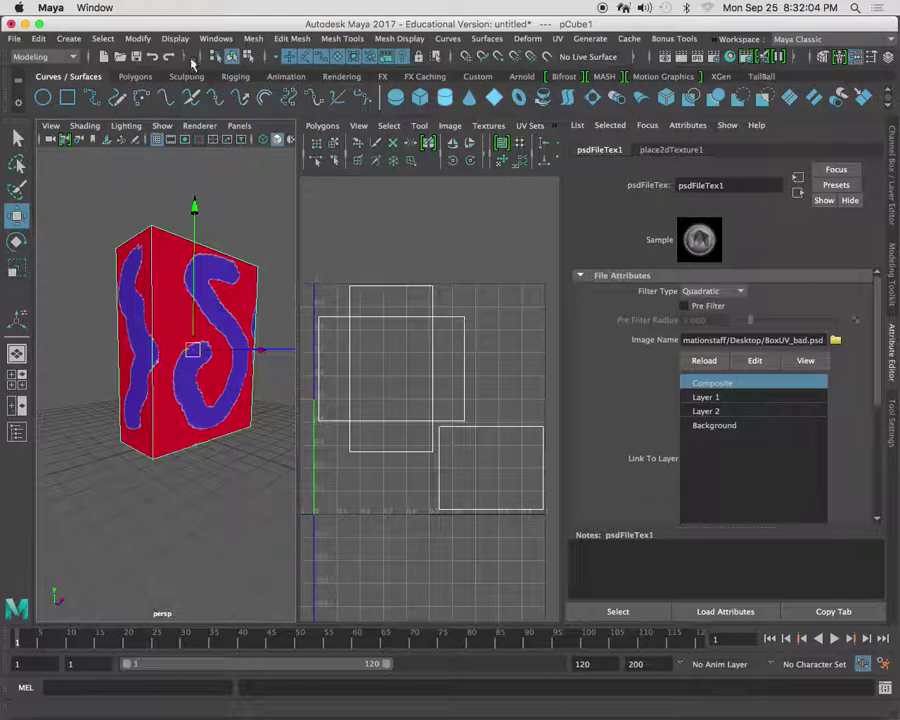
Switch to the course page in Firefox and read the Assignment #6: UV mapping instructions for parts 6a and 6b.
mouse_move(850, 716)
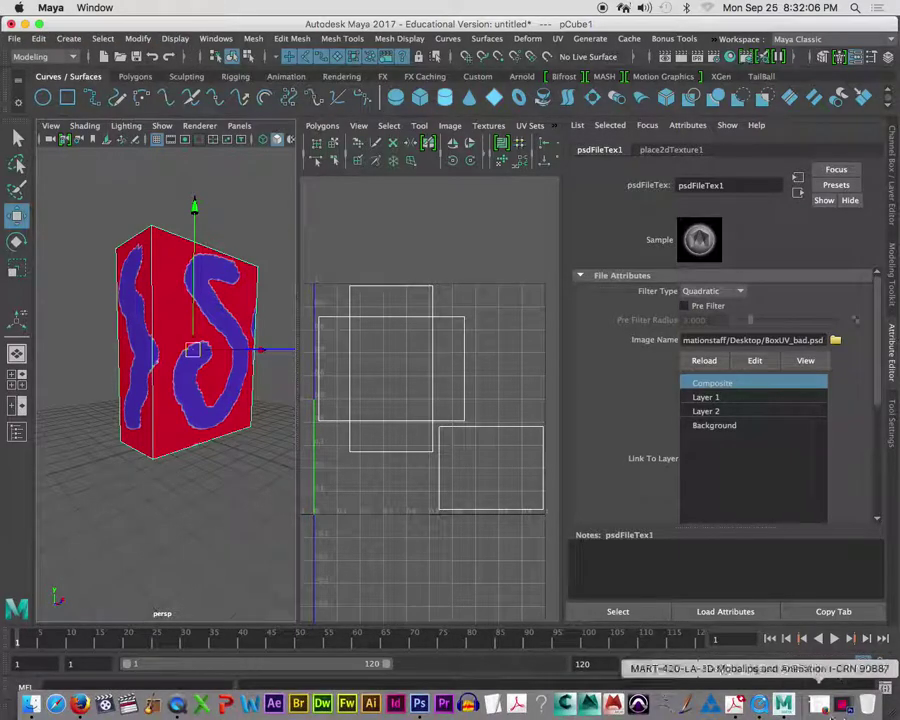
click(820, 707)
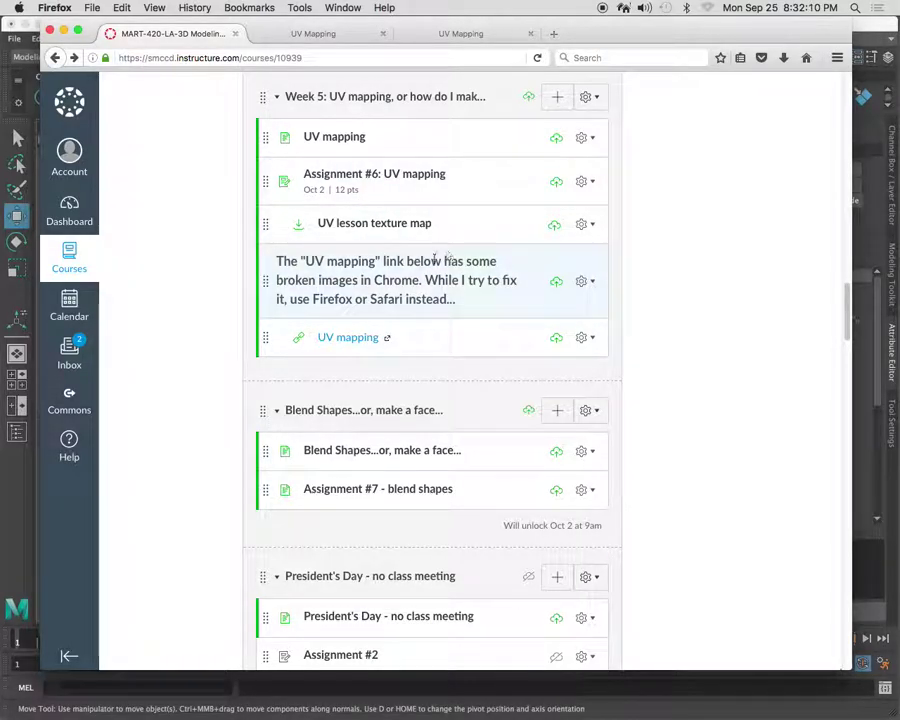
click(396, 180)
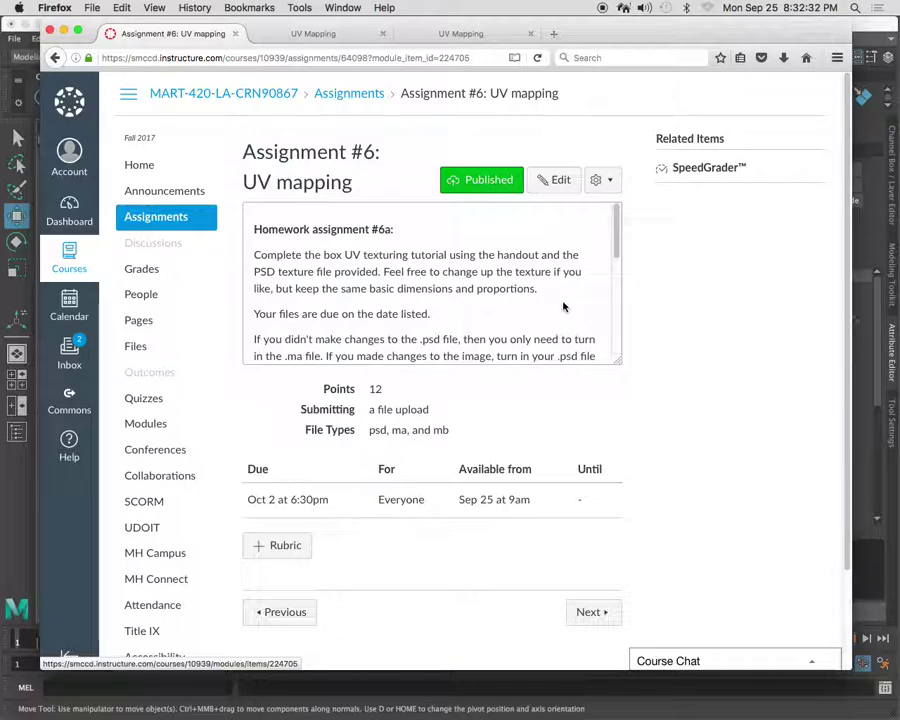
scroll(569, 301, down, 3)
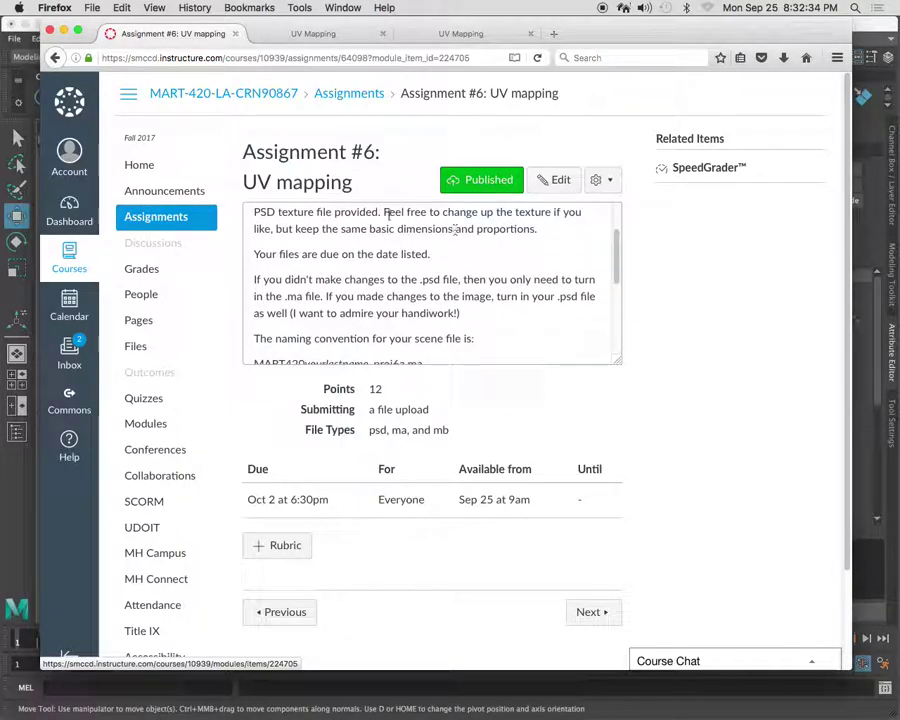
scroll(520, 256, down, 3)
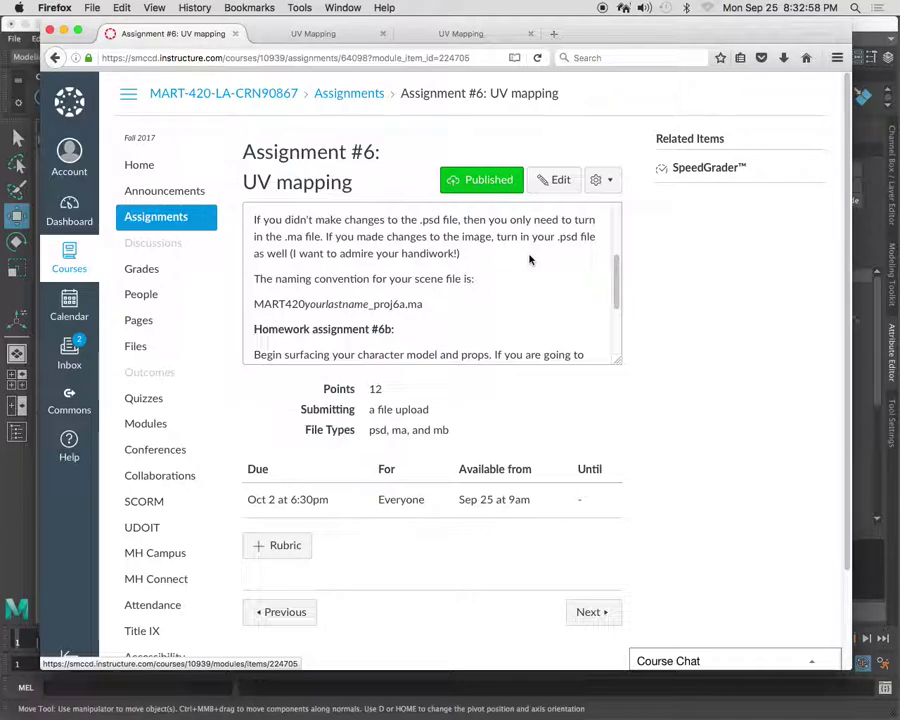
scroll(530, 258, down, 3)
scroll(536, 263, down, 2)
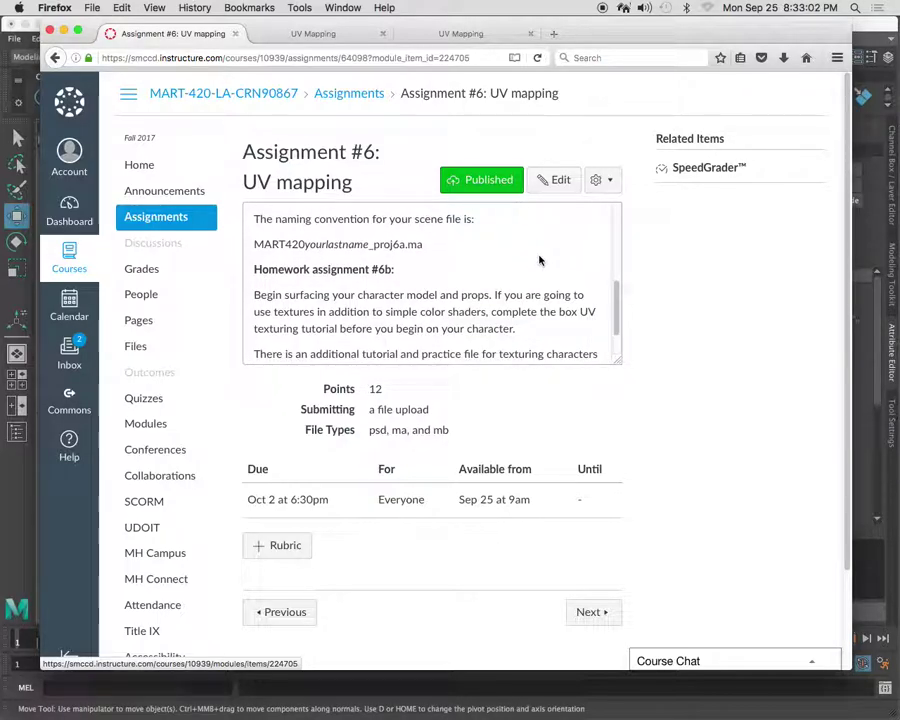
scroll(544, 260, down, 3)
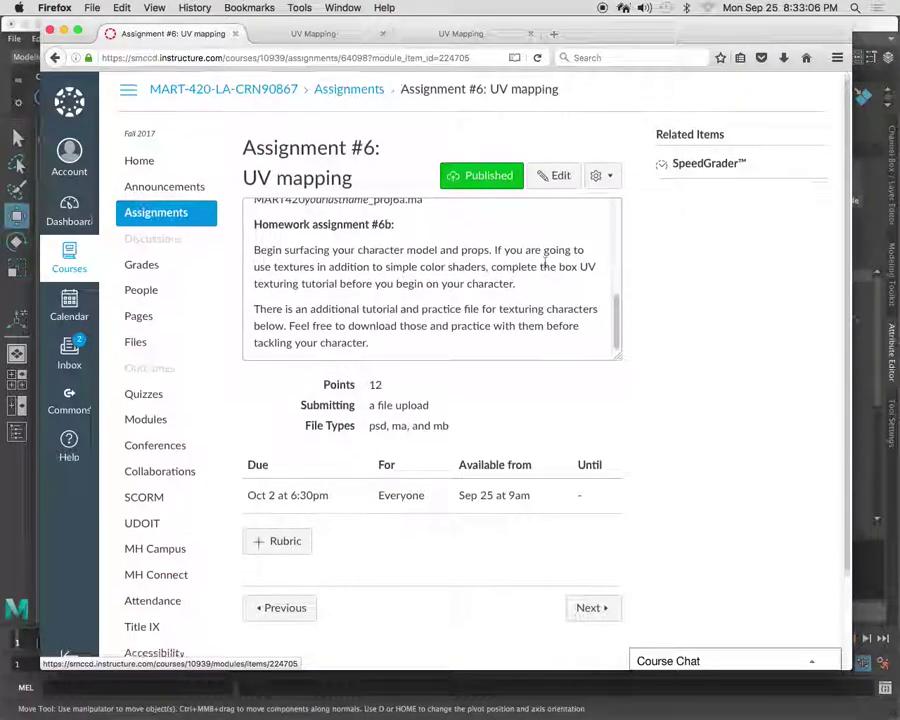
scroll(545, 268, down, 2)
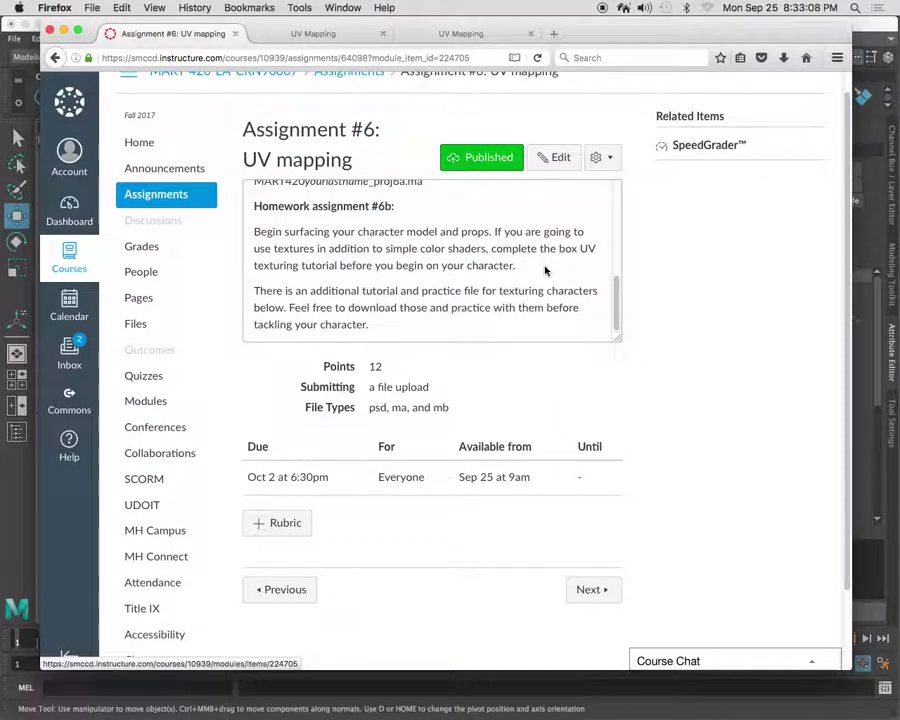